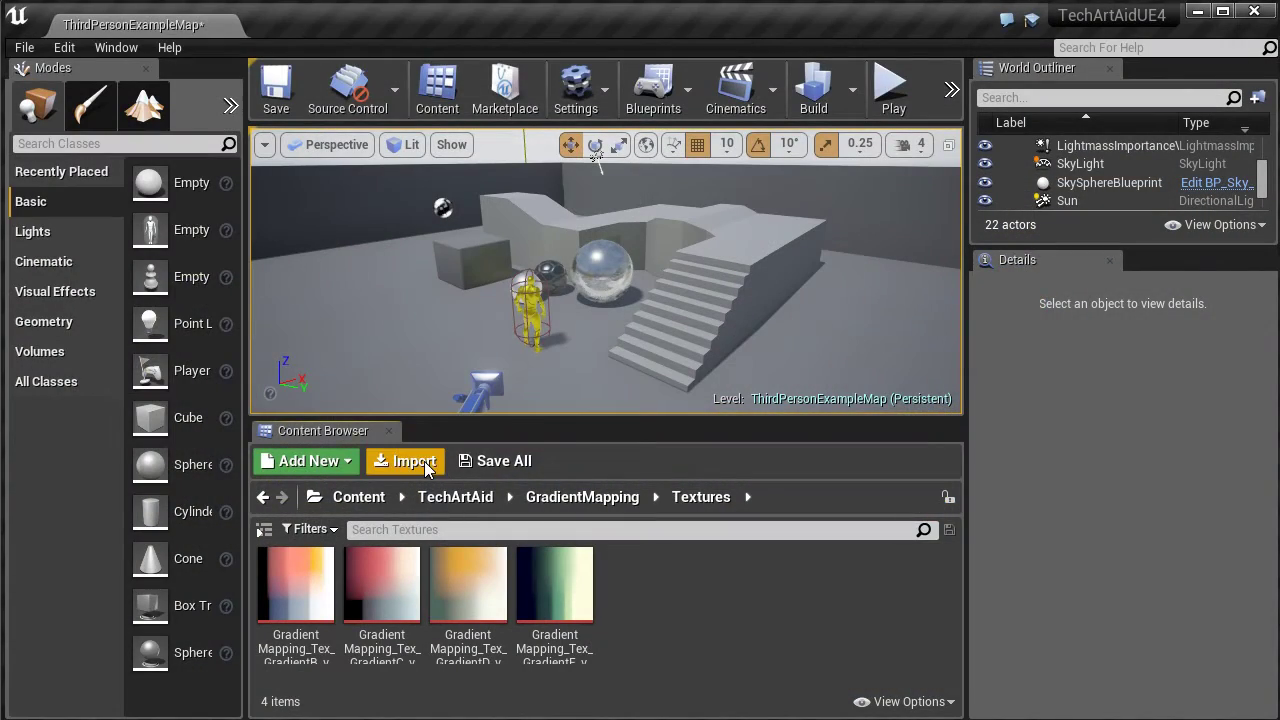
# Step: Import the GradientMapping_Tex_GradientA_v001 texture into the Textures folder and open it for editing in a smaller window
pyautogui.click(424, 461)
pyautogui.doubleClick(471, 177)
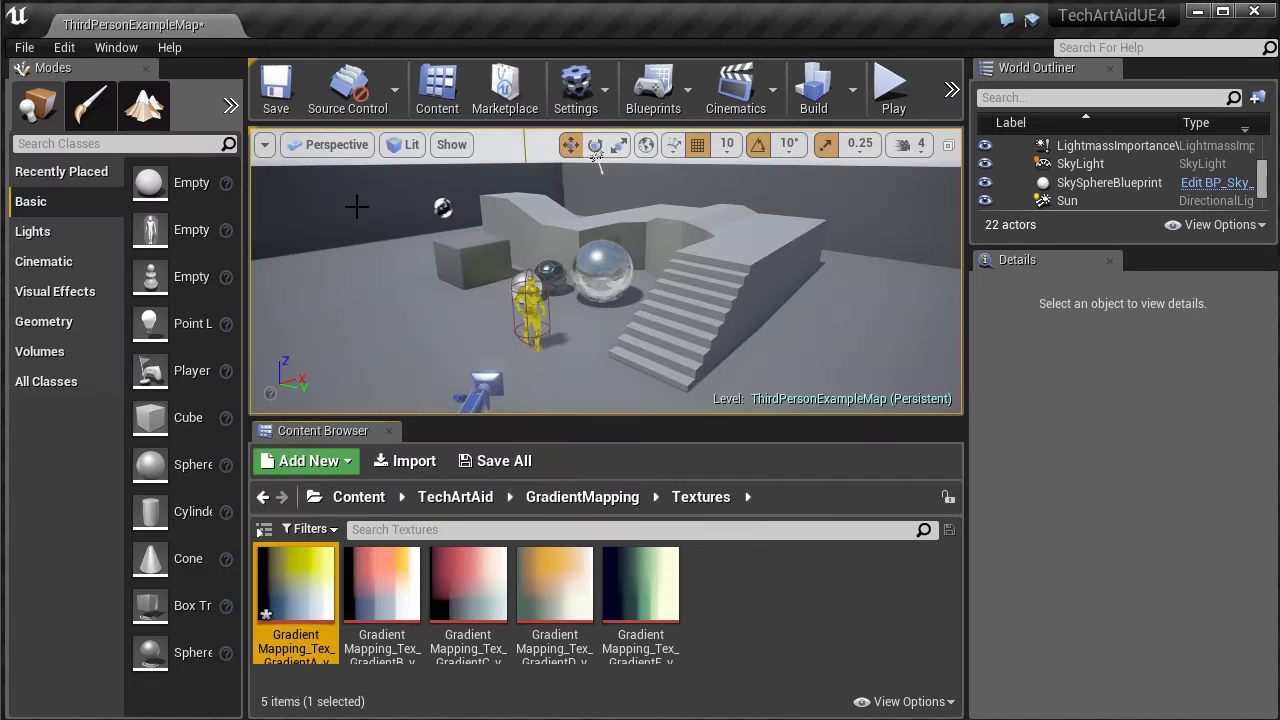
pyautogui.doubleClick(279, 571)
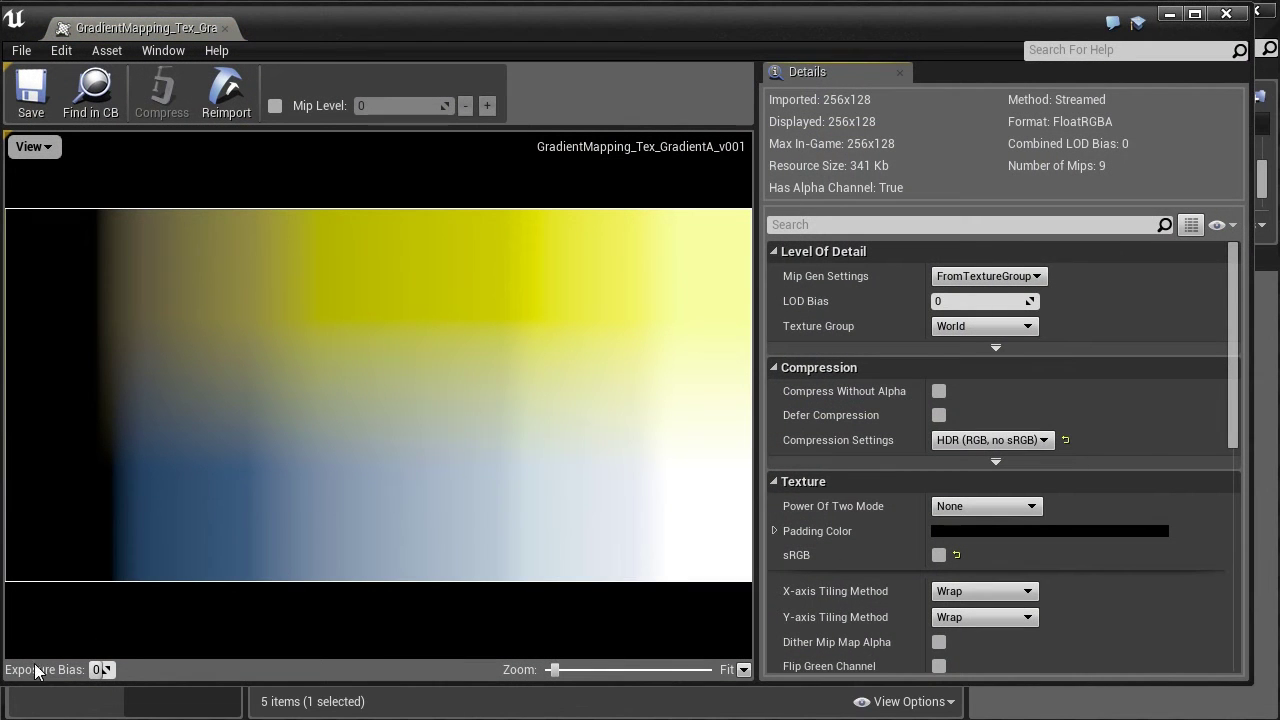
pyautogui.moveTo(3, 678); pyautogui.dragTo(300, 620)
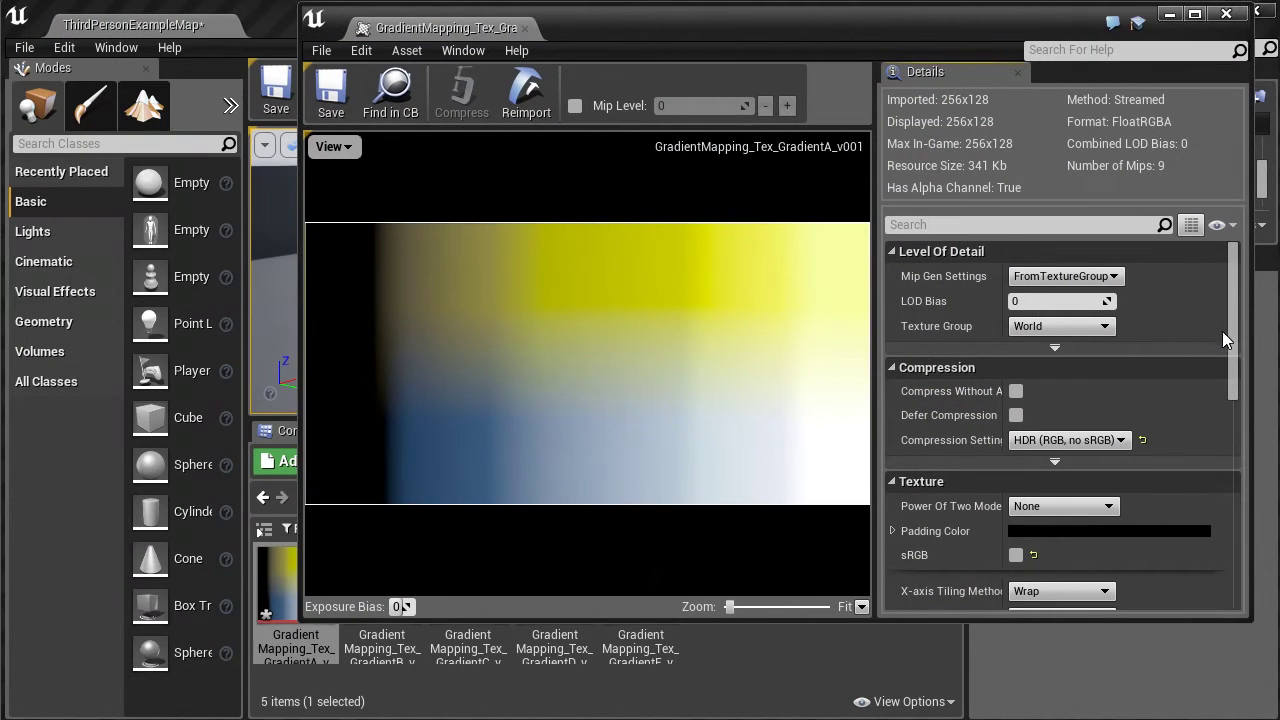
# Step: Set both the X-axis and Y-axis tiling methods of the GradientA texture to Clamp
pyautogui.moveTo(1232, 332); pyautogui.dragTo(1230, 400)
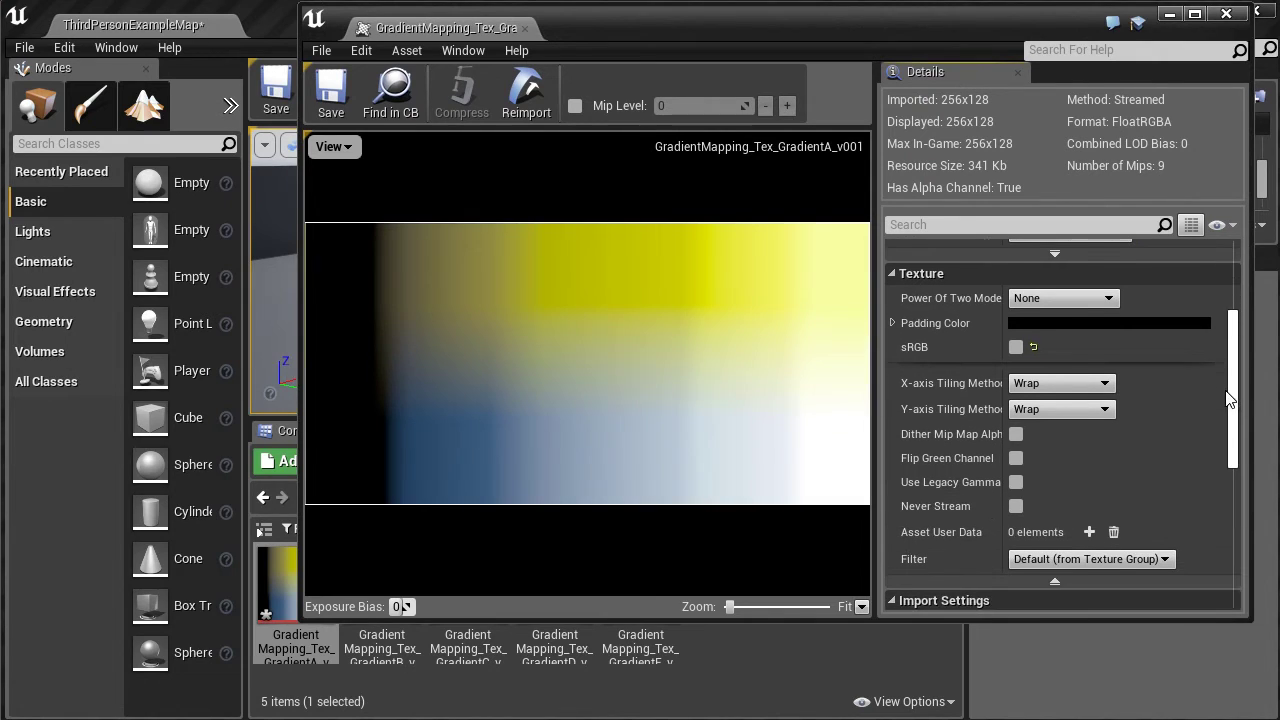
pyautogui.click(1102, 386)
pyautogui.click(1087, 412)
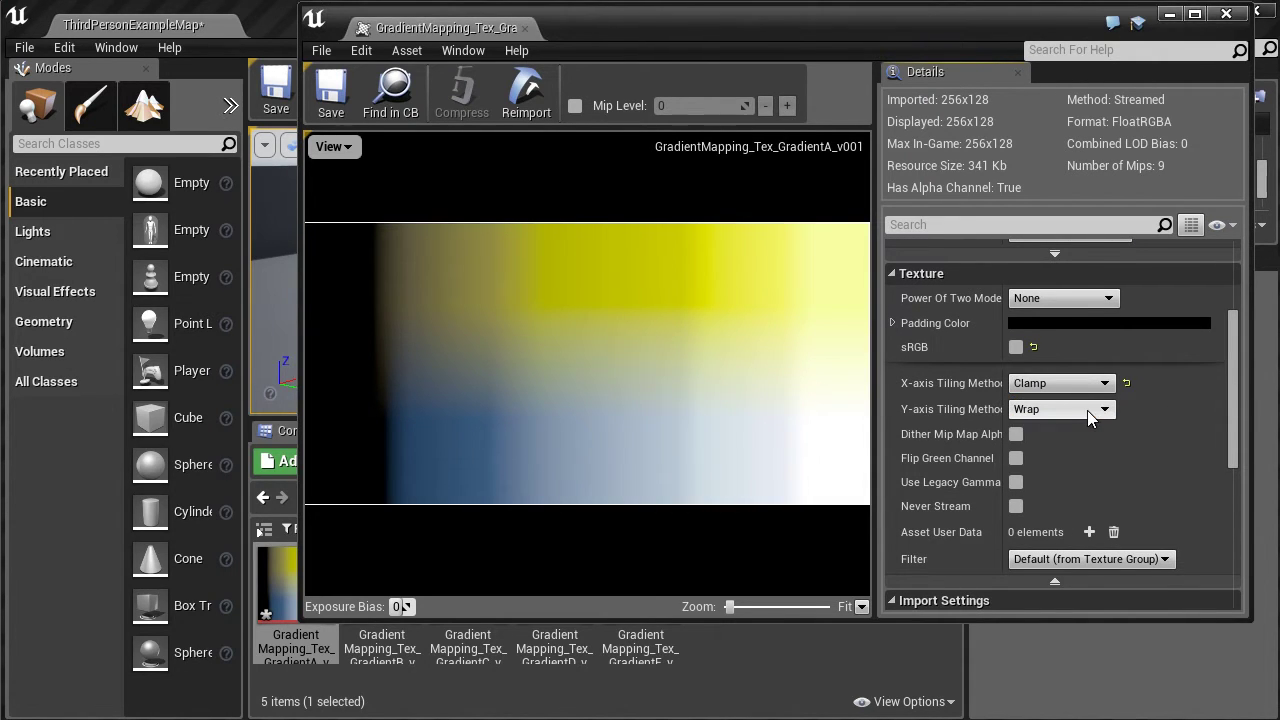
pyautogui.click(1097, 409)
pyautogui.click(1040, 439)
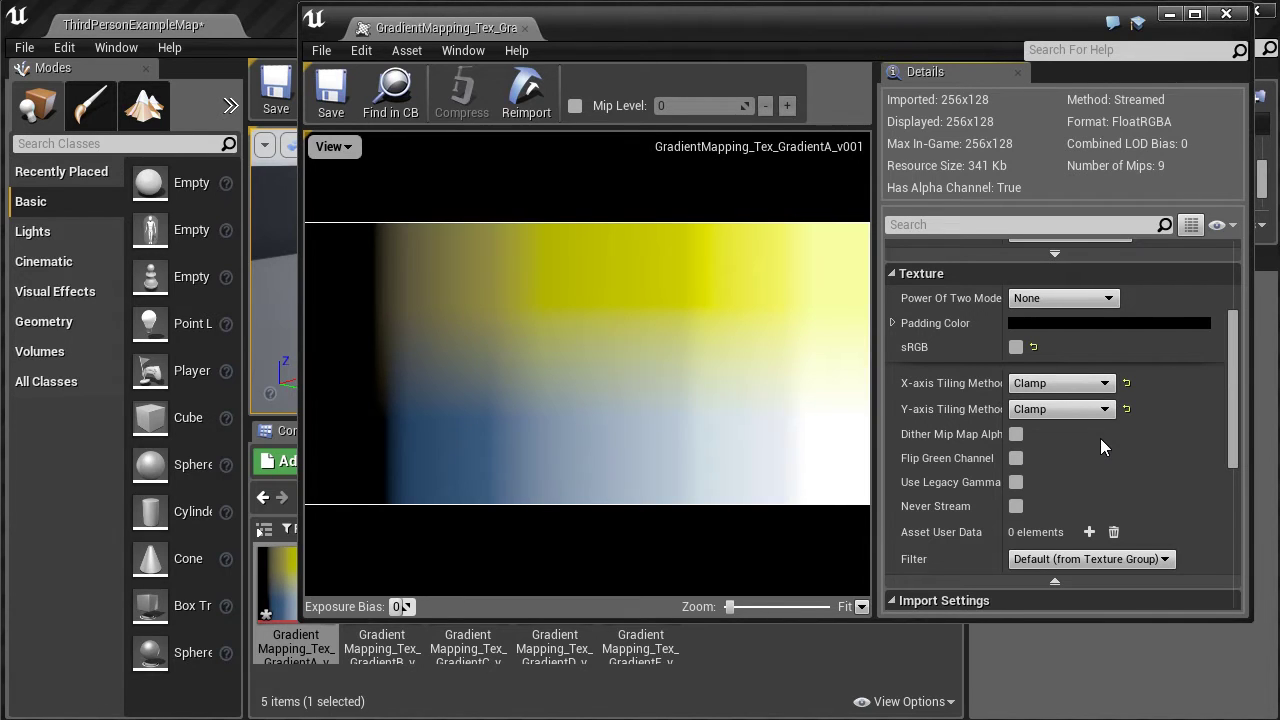
# Step: Set the GradientA texture's RGBCurve adjustment to 0.45
pyautogui.moveTo(1228, 422); pyautogui.dragTo(1230, 468)
pyautogui.scroll(-3, 1161, 496)
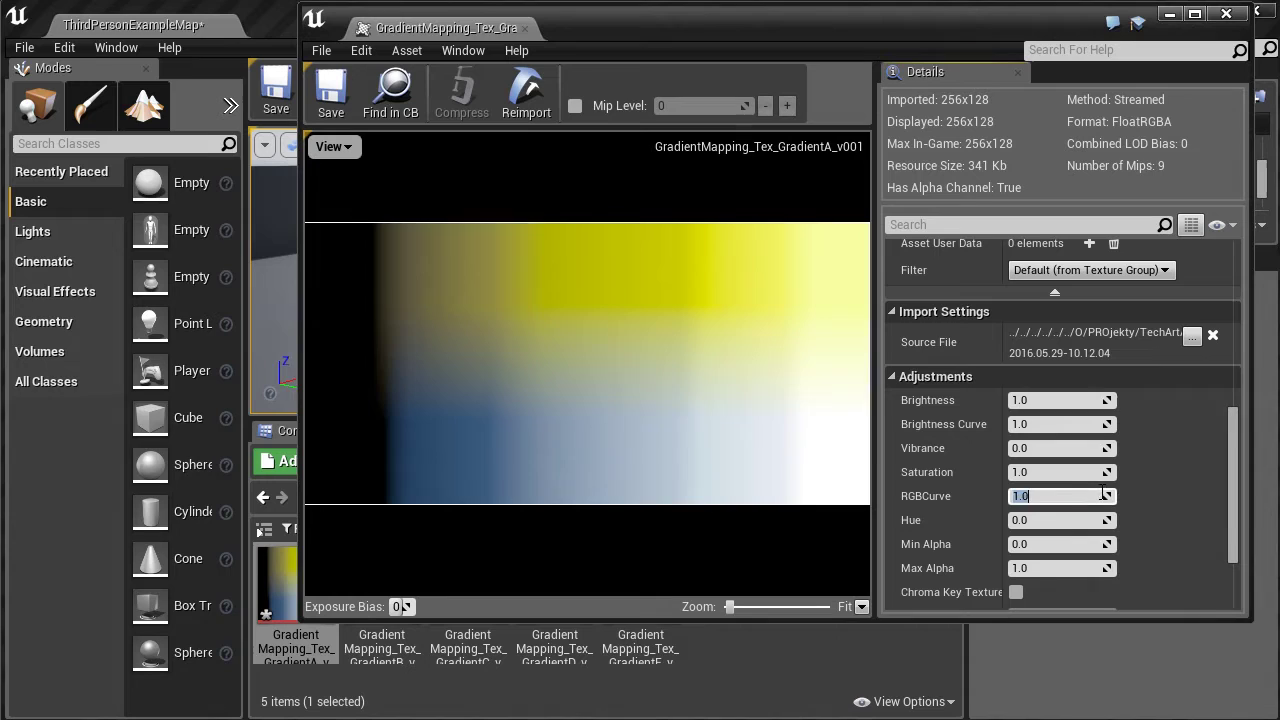
pyautogui.press('Return')
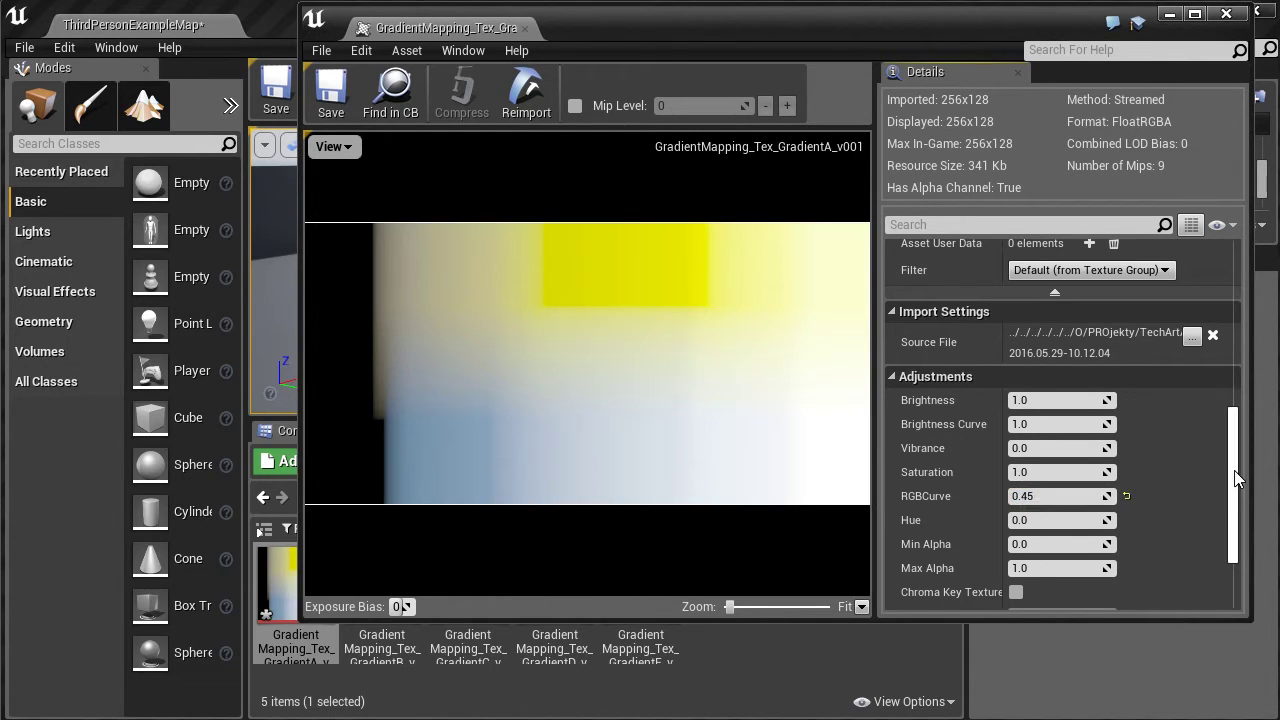
# Step: Change the texture's compression setting to HDRCompressed (RGB, BC6H, DX11) and save the texture
pyautogui.moveTo(1235, 471); pyautogui.dragTo(1231, 334)
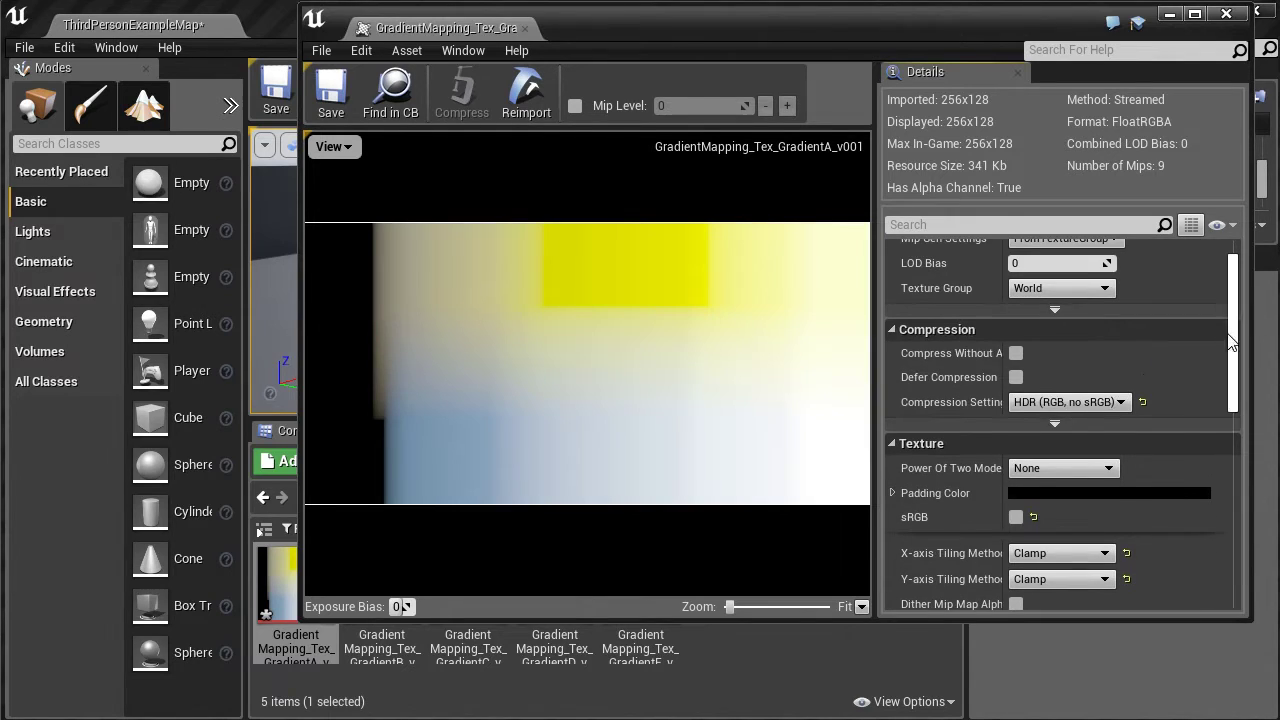
pyautogui.click(1105, 401)
pyautogui.click(1098, 549)
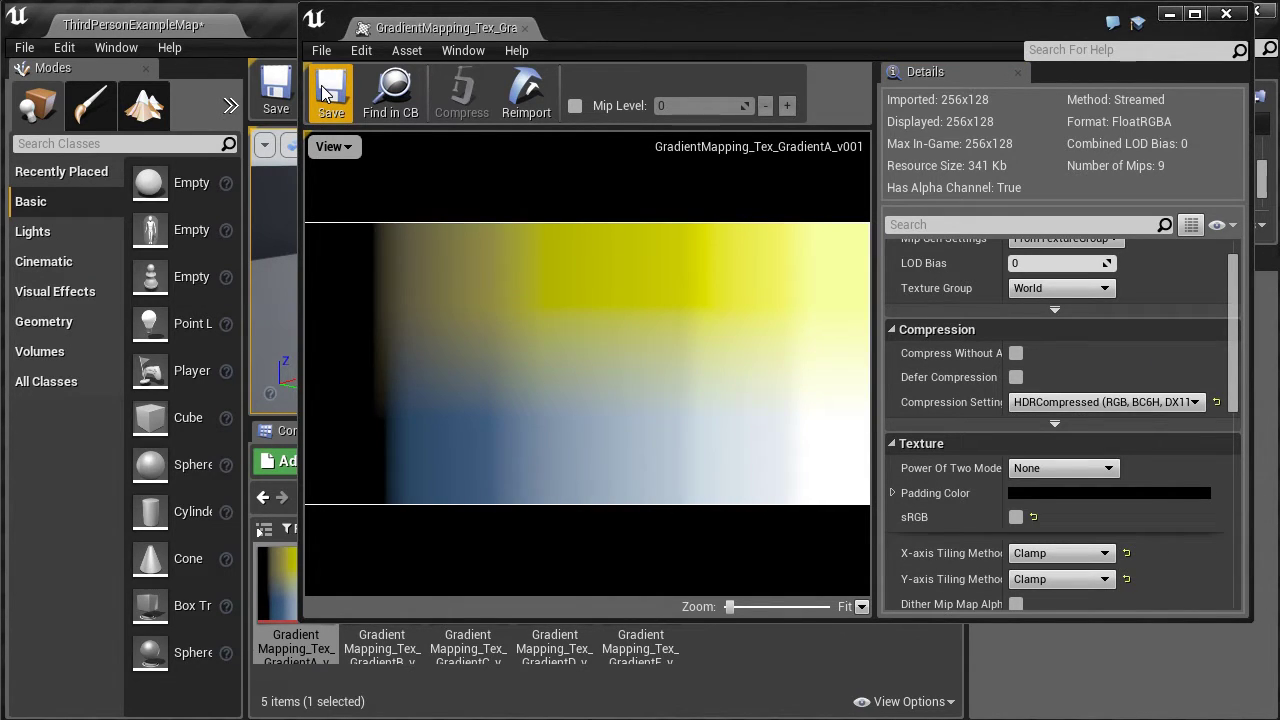
pyautogui.click(322, 50)
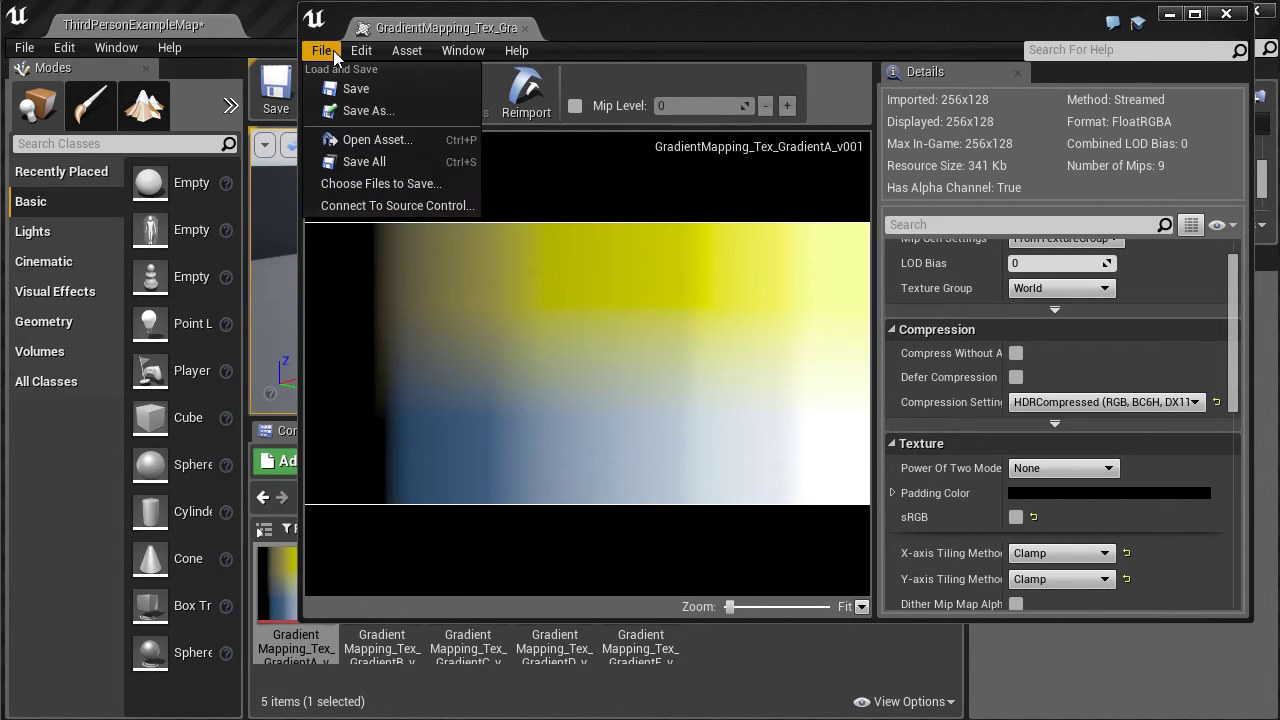
pyautogui.click(333, 55)
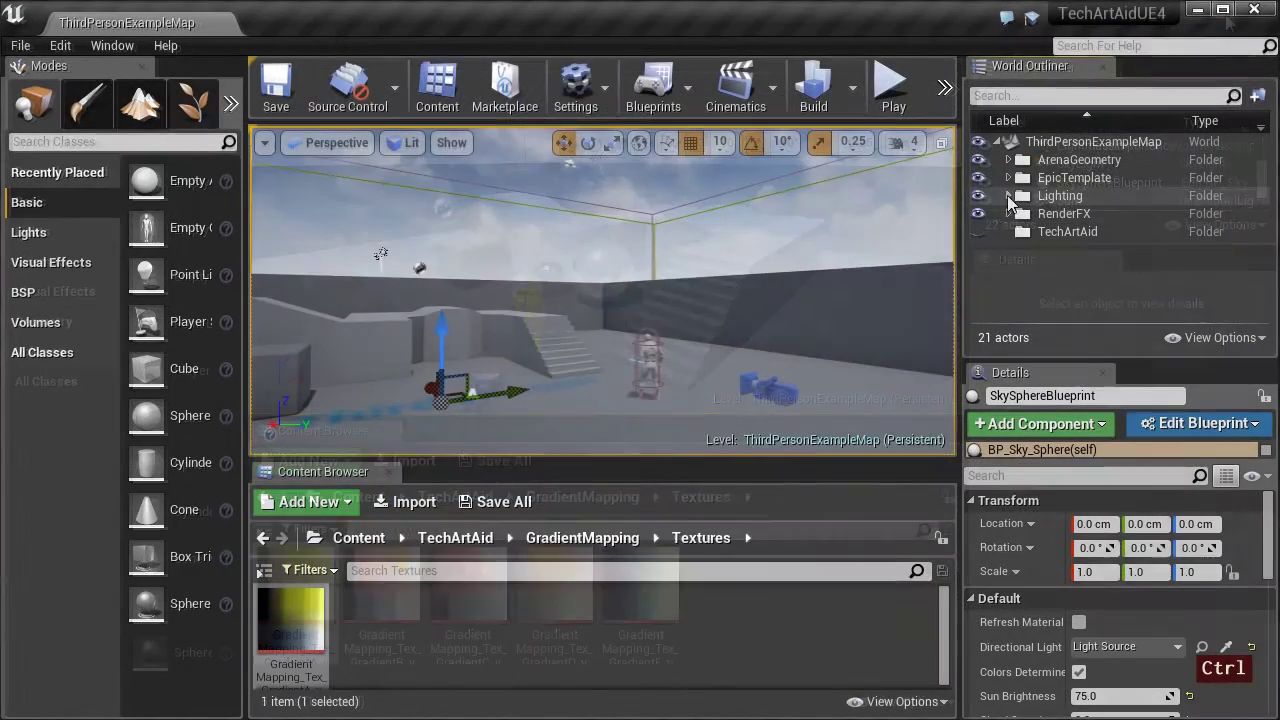
# Step: Select SkySphereBlueprint in the Lighting folder and disable its option for colors determined by the sun position
pyautogui.click(1008, 196)
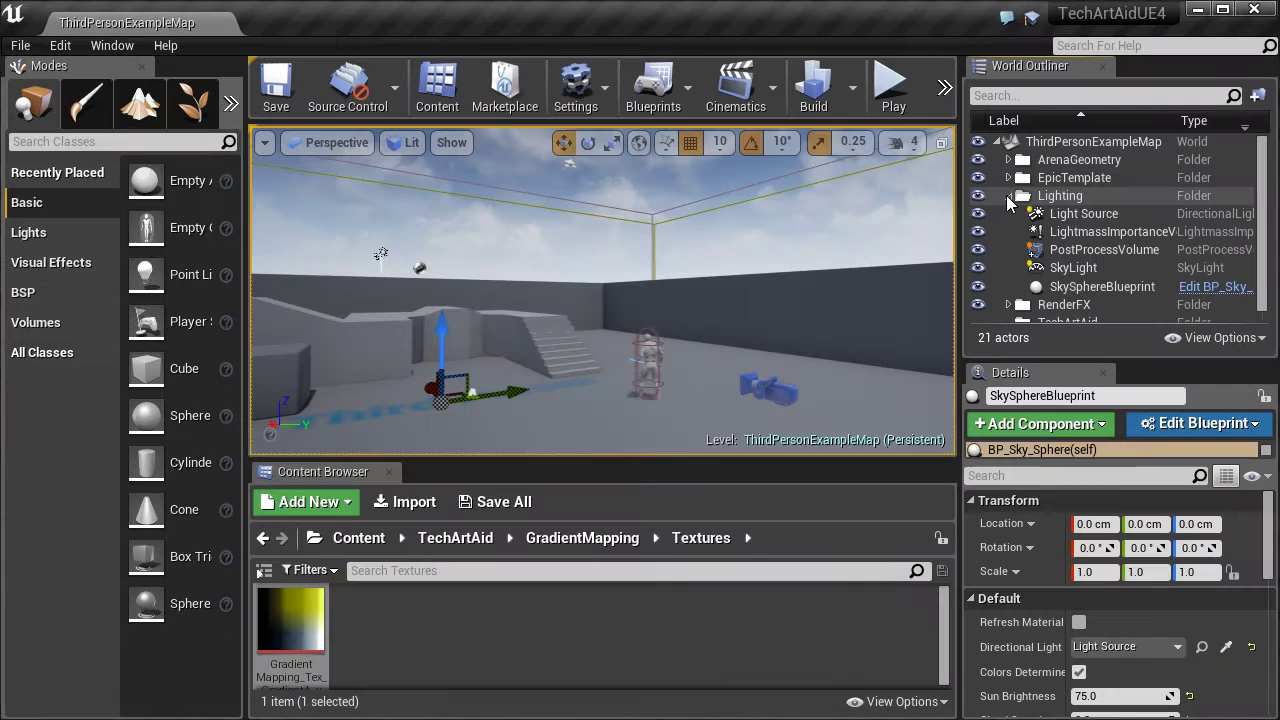
pyautogui.click(1122, 287)
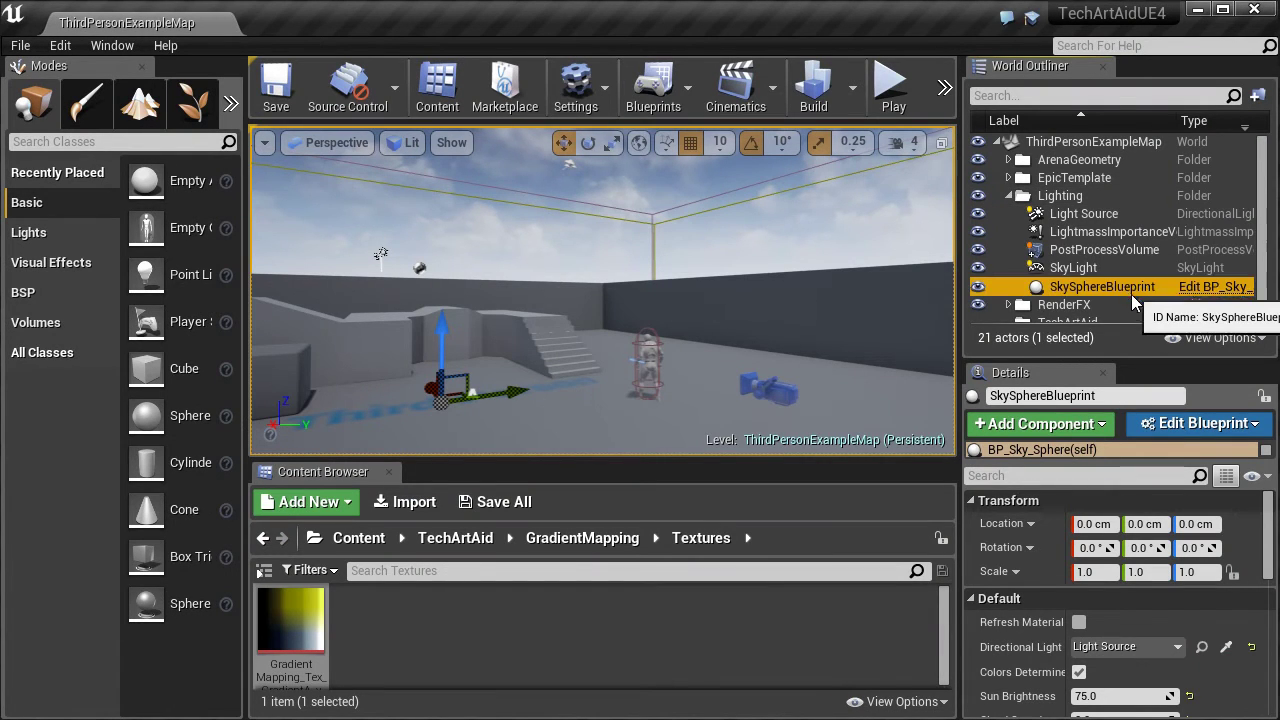
pyautogui.moveTo(1134, 363); pyautogui.dragTo(1138, 191)
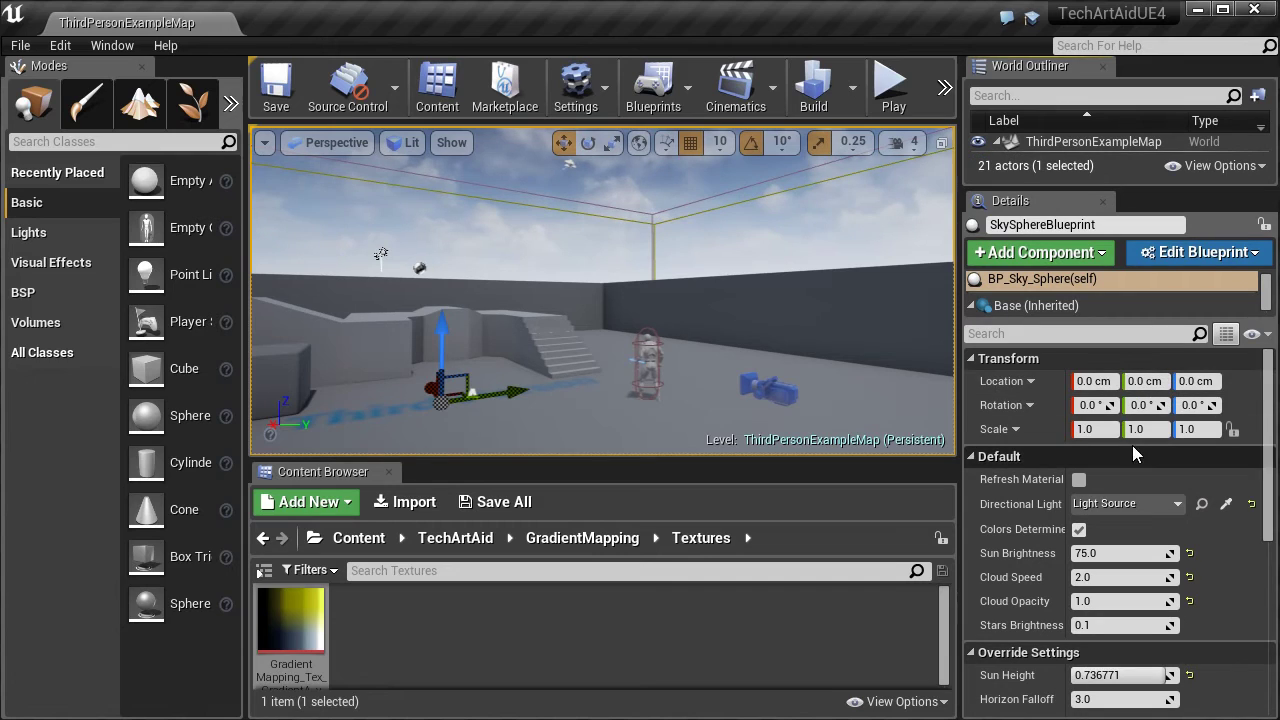
pyautogui.moveTo(1063, 531); pyautogui.dragTo(1113, 531)
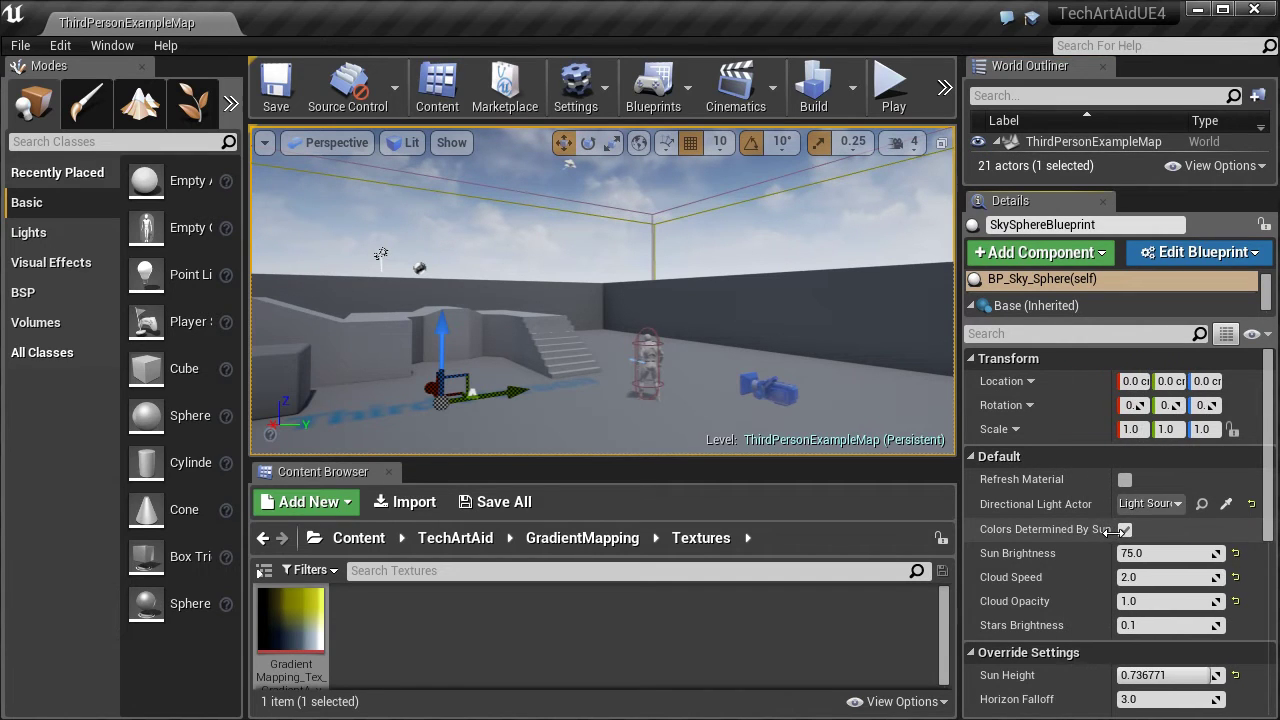
pyautogui.click(1125, 531)
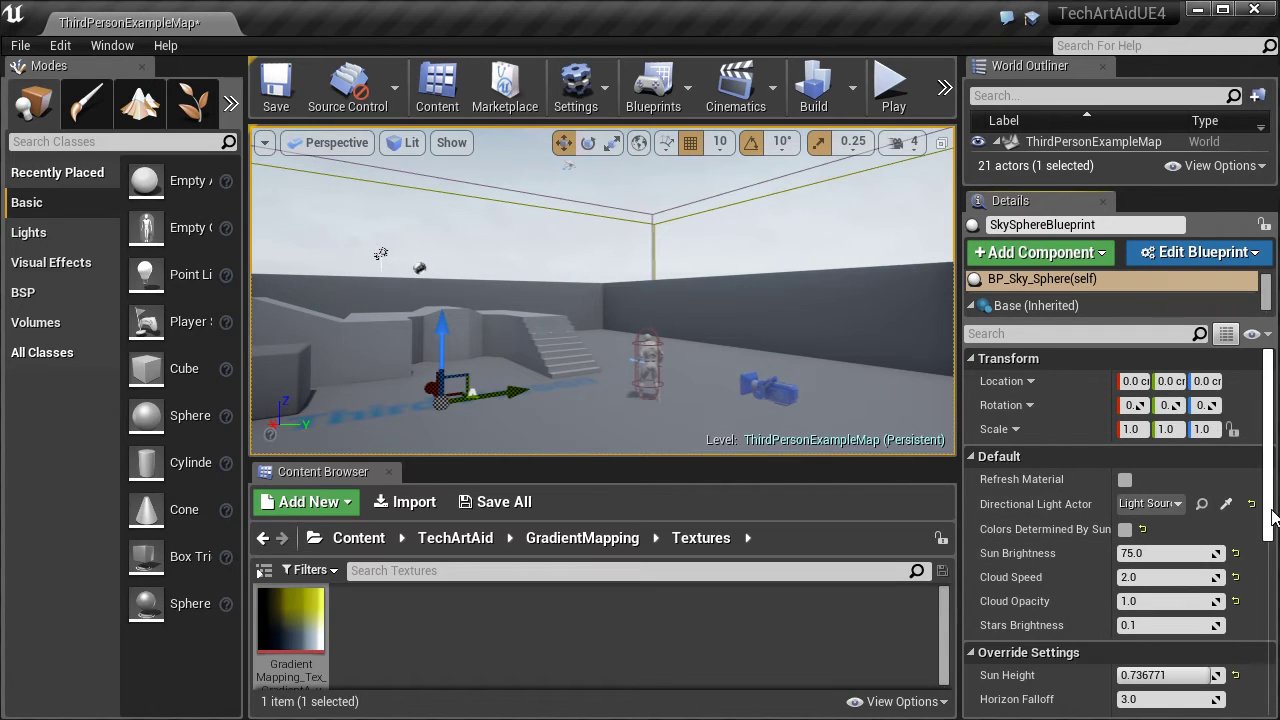
# Step: Desaturate the sky sphere's Zenith, Horizon and Cloud colors to neutral shades of grey
pyautogui.moveTo(1270, 502); pyautogui.dragTo(1258, 588)
pyautogui.scroll(-2, 1258, 588)
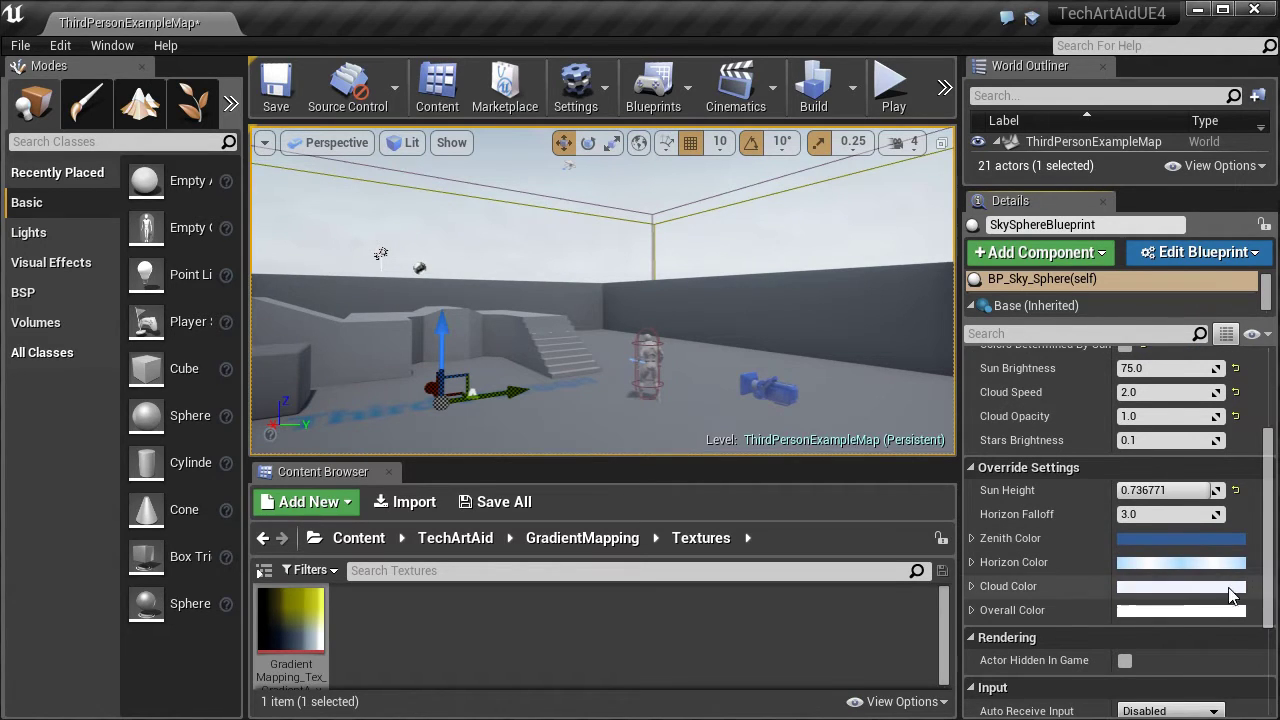
pyautogui.click(972, 538)
pyautogui.click(973, 537)
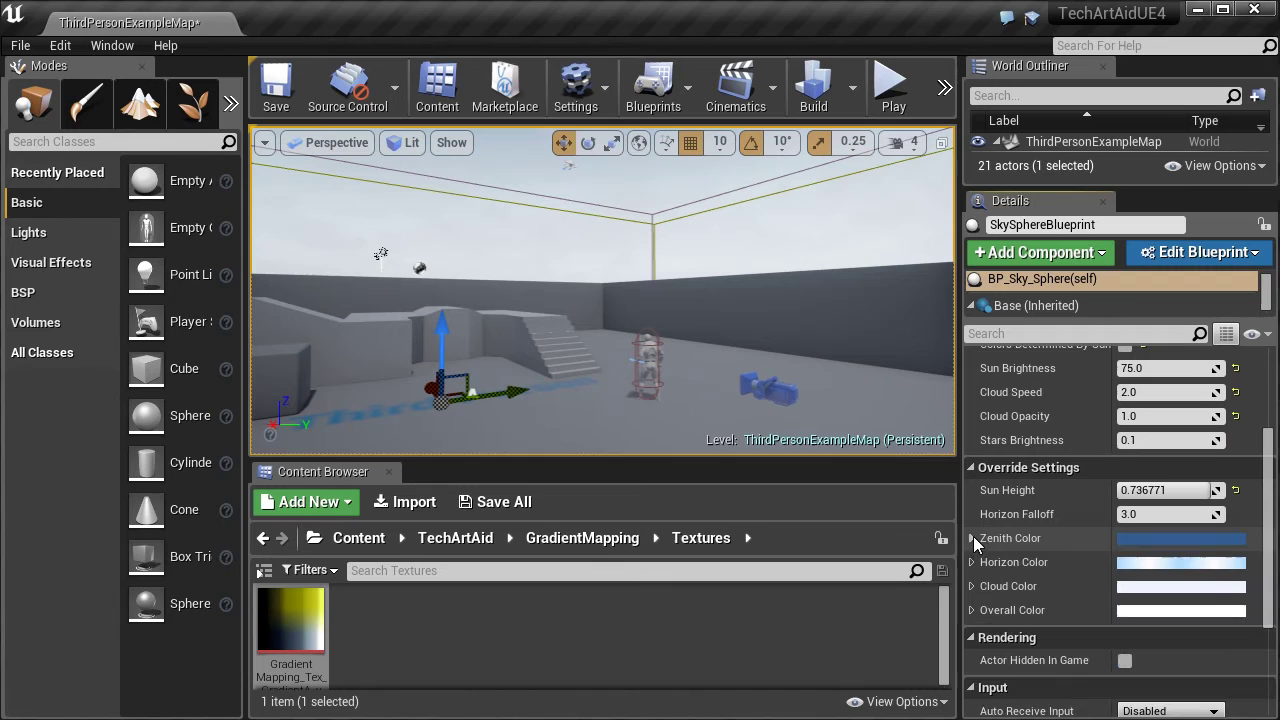
pyautogui.click(1140, 562)
pyautogui.moveTo(1220, 586); pyautogui.dragTo(1251, 600)
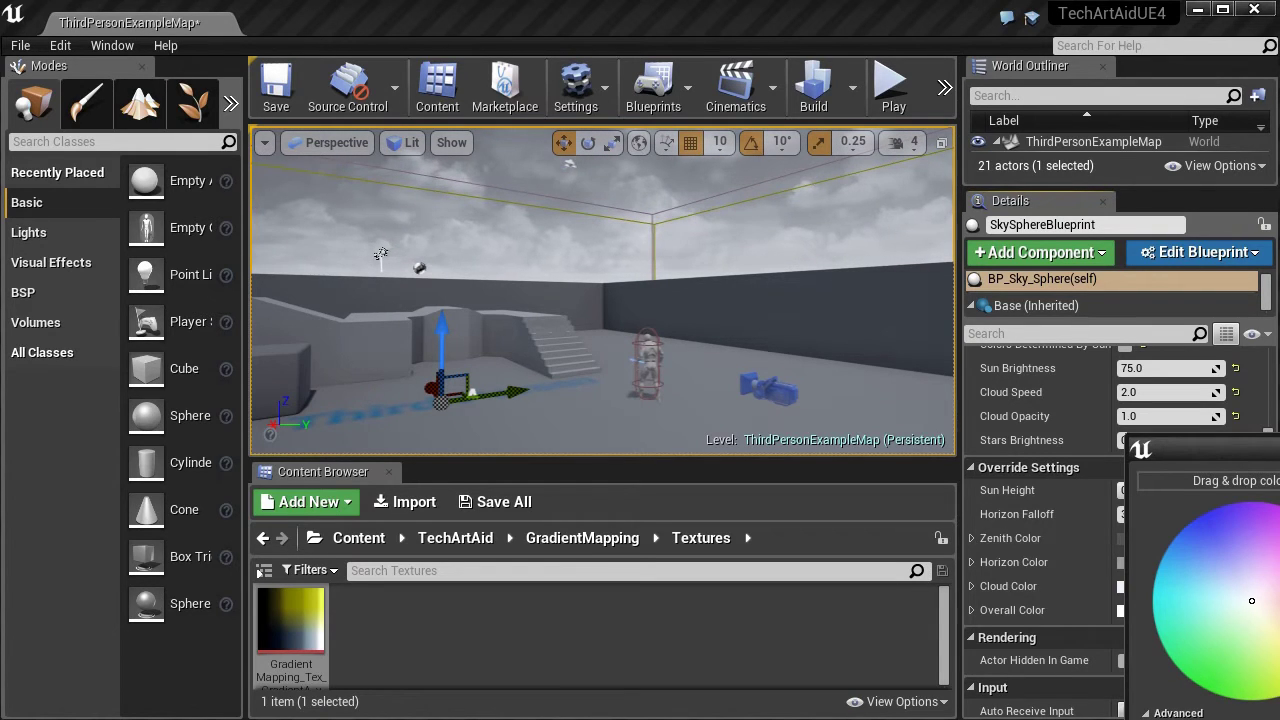
pyautogui.click(1163, 590)
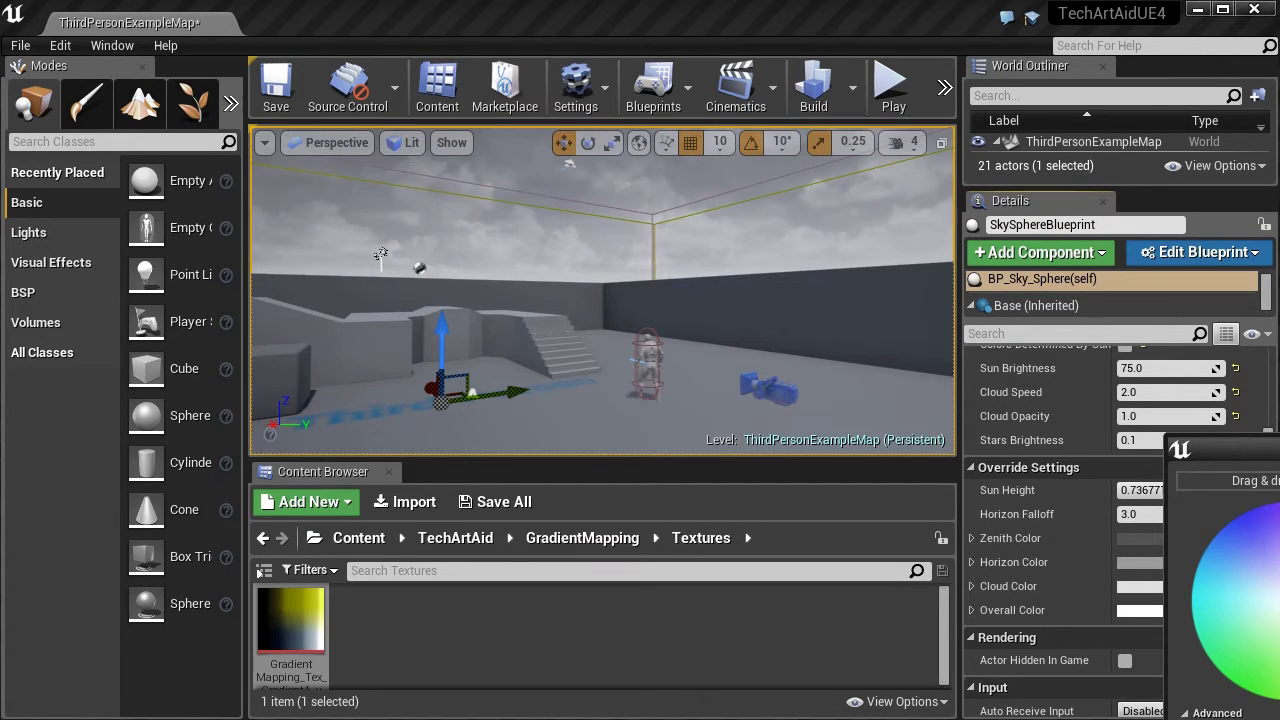
pyautogui.press('Return')
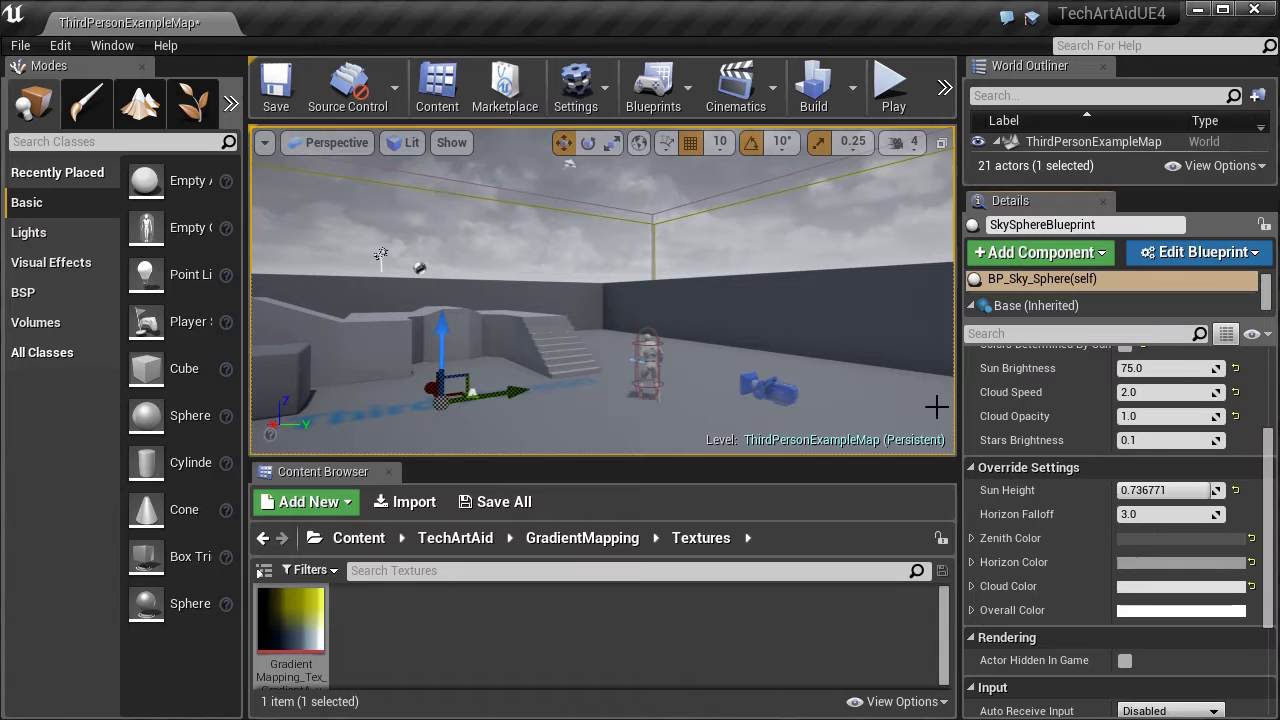
# Step: Select the SkyLight, widen its property columns for readability, and set its Mobility to Movable
pyautogui.moveTo(1270, 519); pyautogui.dragTo(1268, 405)
pyautogui.moveTo(1137, 190); pyautogui.dragTo(1117, 310)
pyautogui.click(1073, 268)
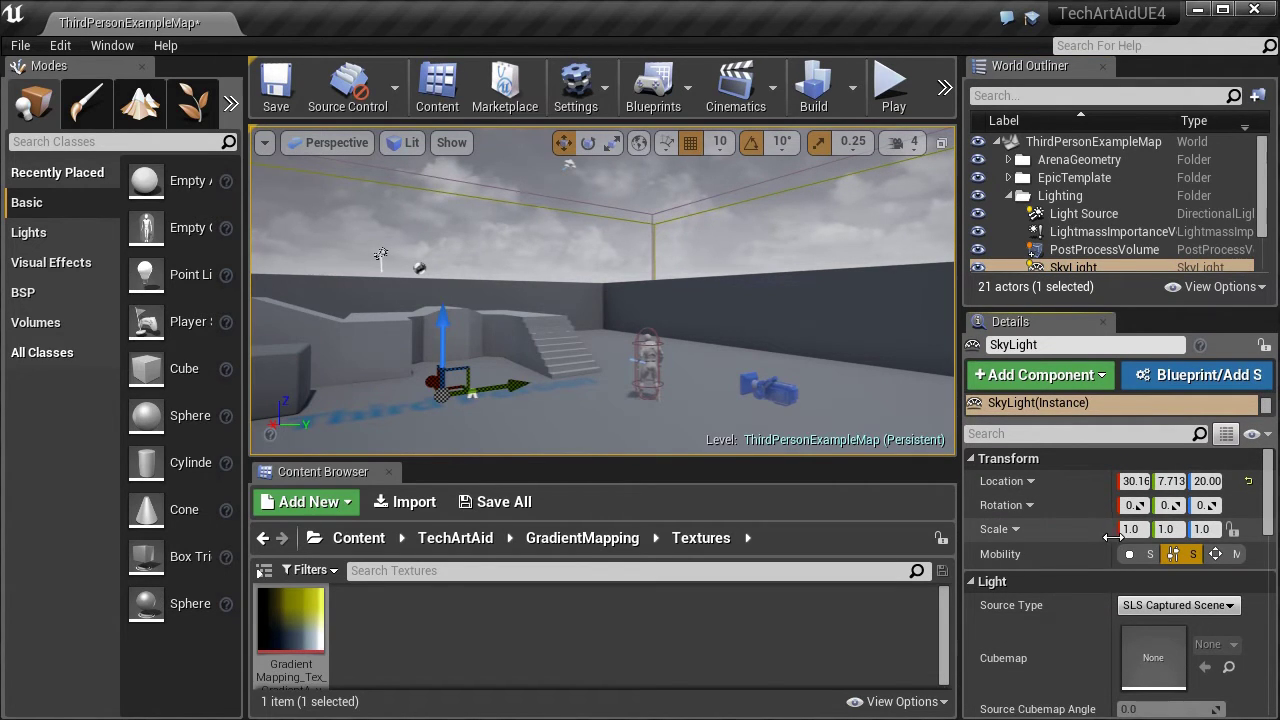
pyautogui.moveTo(1110, 537); pyautogui.dragTo(1052, 525)
pyautogui.moveTo(964, 502); pyautogui.dragTo(902, 505)
pyautogui.moveTo(1020, 507); pyautogui.dragTo(992, 507)
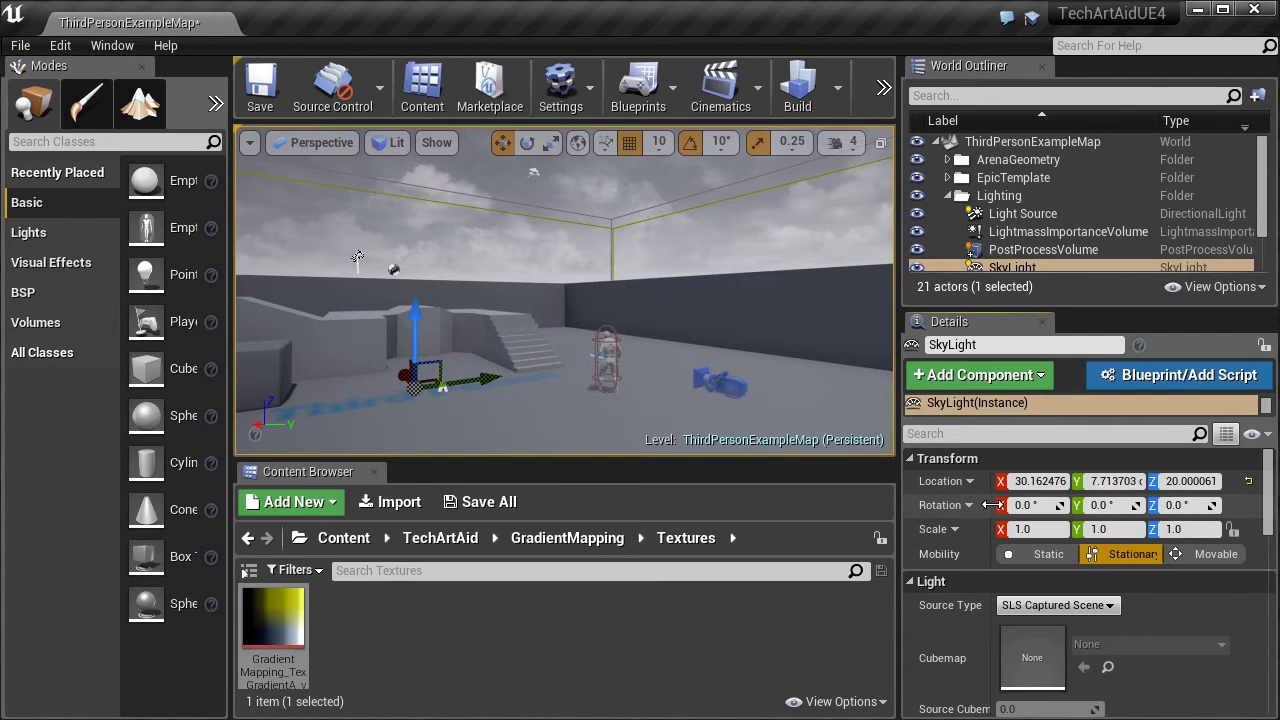
pyautogui.click(1190, 554)
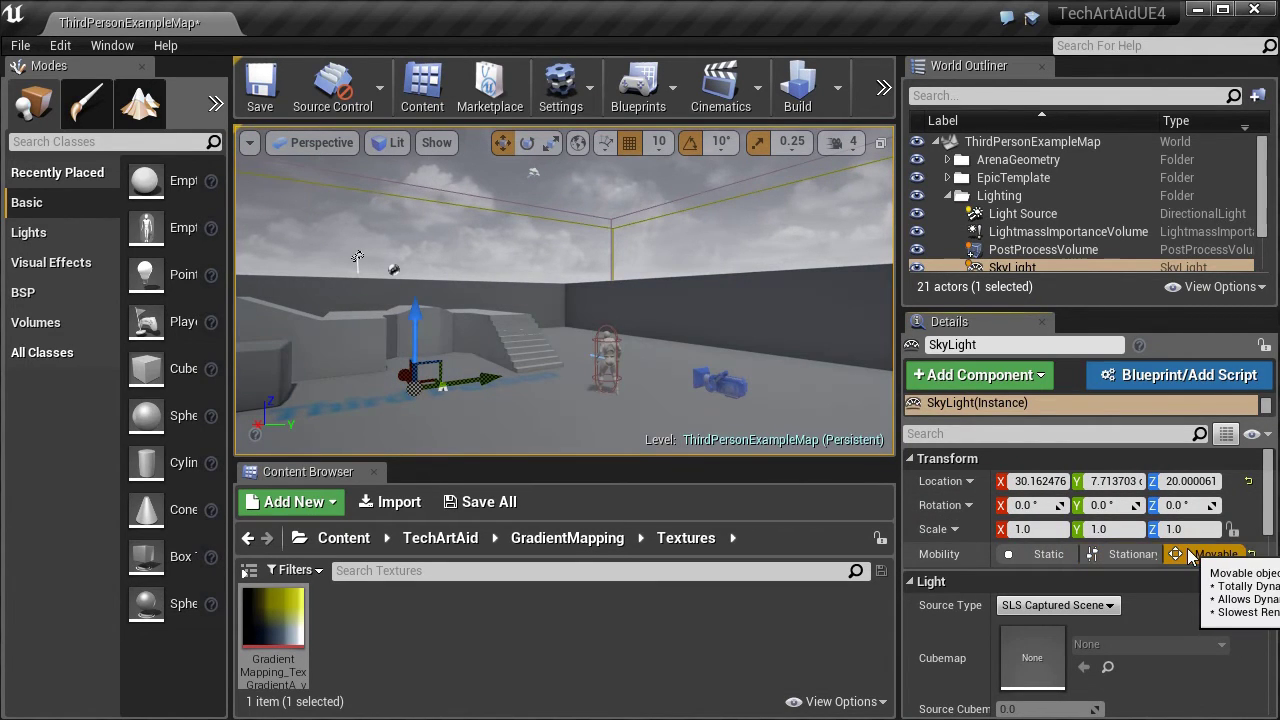
# Step: Toggle the SkyLight's visibility to check its effect and enter an Intensity of 1
pyautogui.click(918, 269)
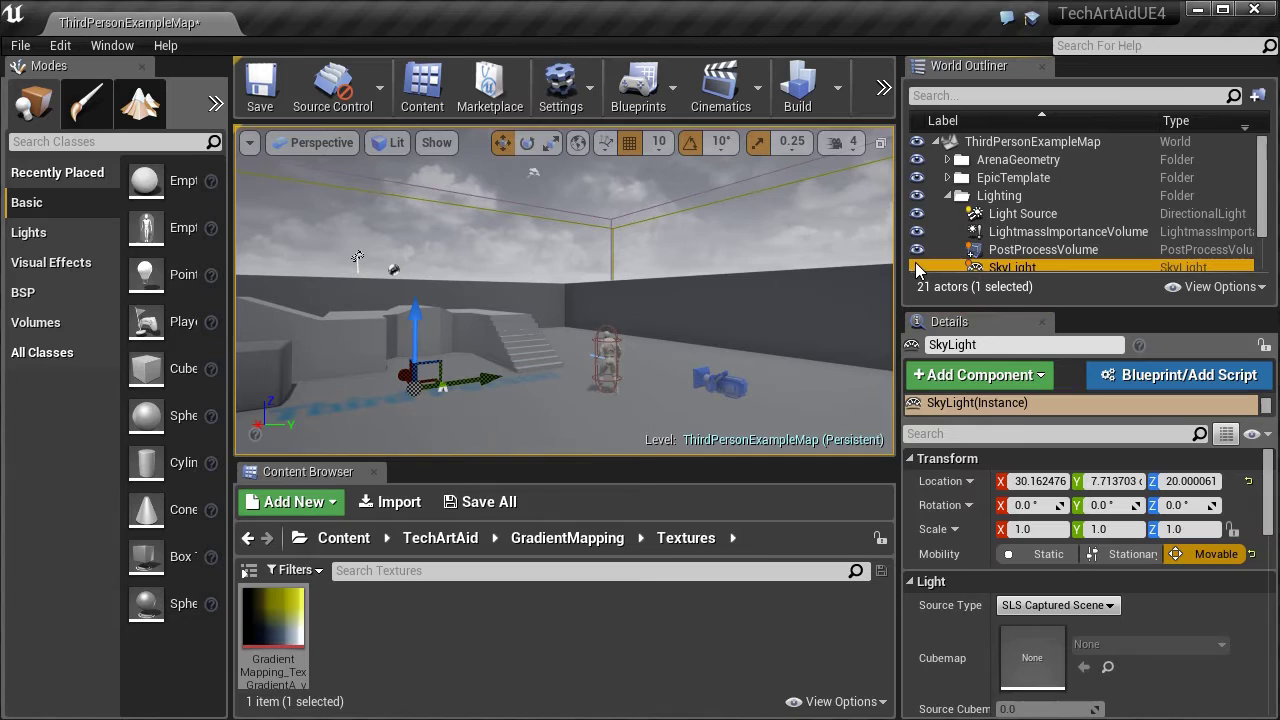
pyautogui.scroll(-4, 1157, 614)
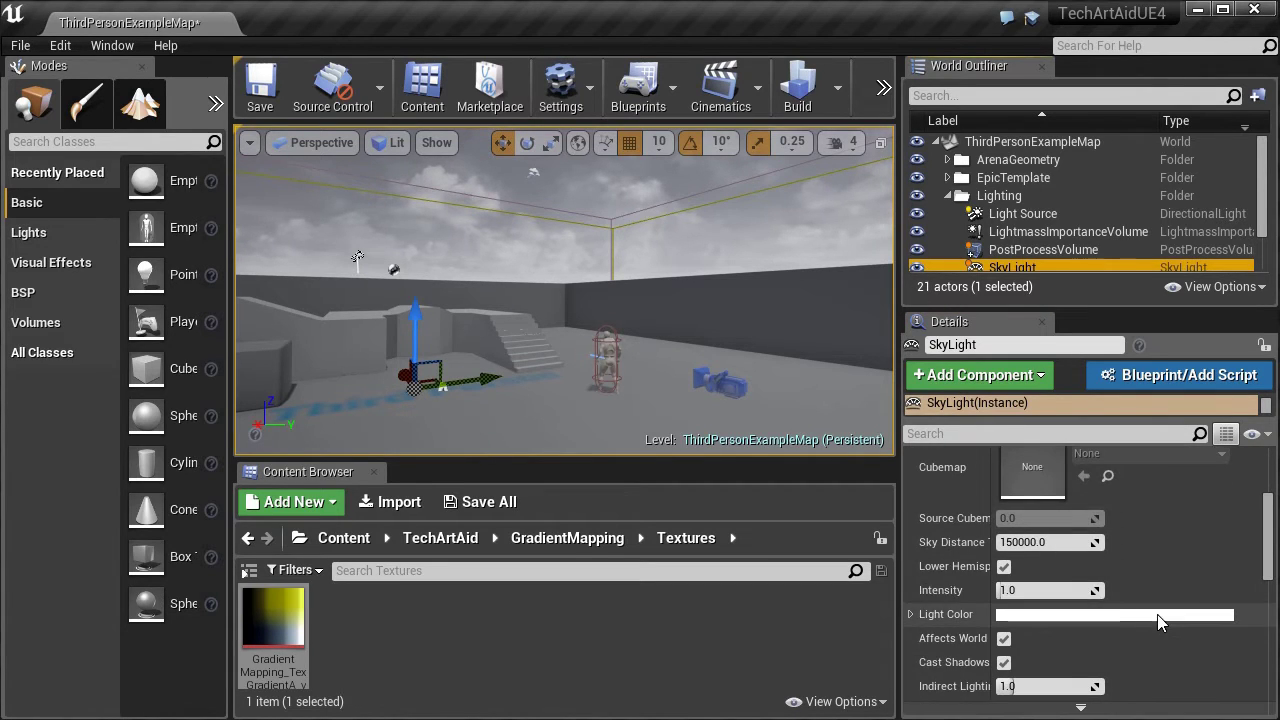
pyautogui.click(1060, 590)
pyautogui.write('1')
pyautogui.press('Return')
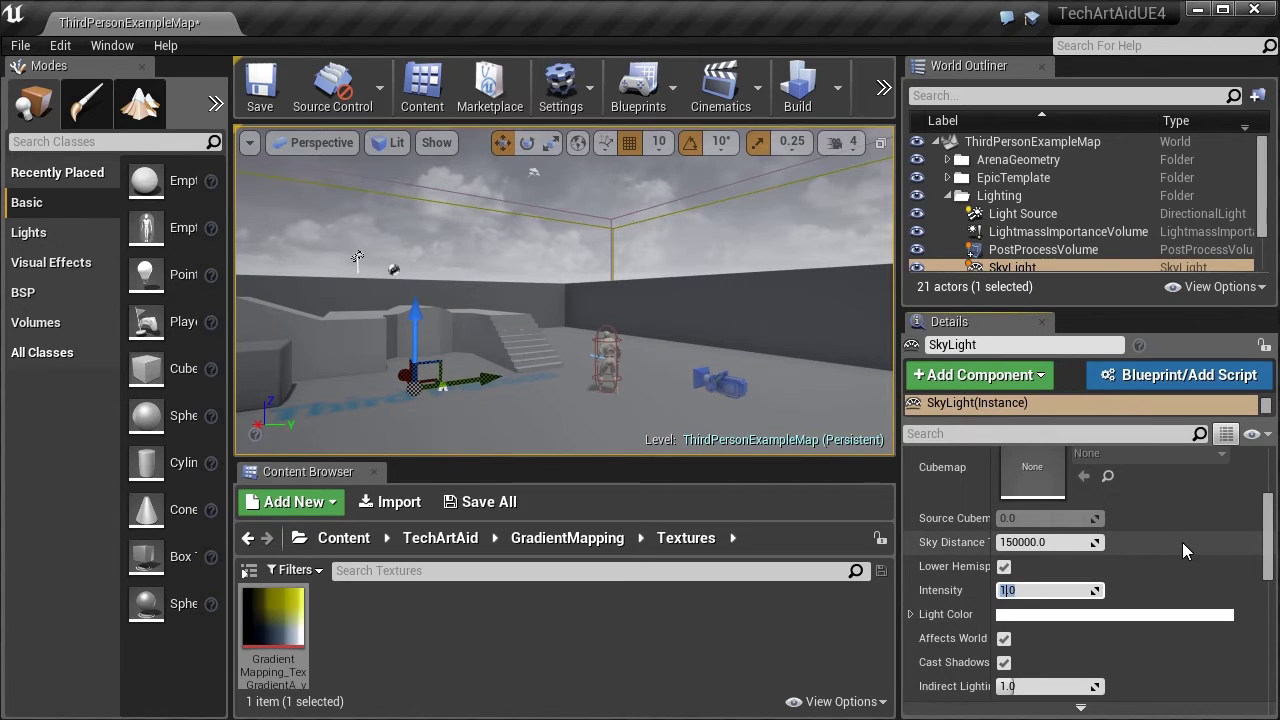
# Step: Increase the SpotLight's Attenuation Radius to about 1815
pyautogui.moveTo(1266, 200); pyautogui.dragTo(1266, 214)
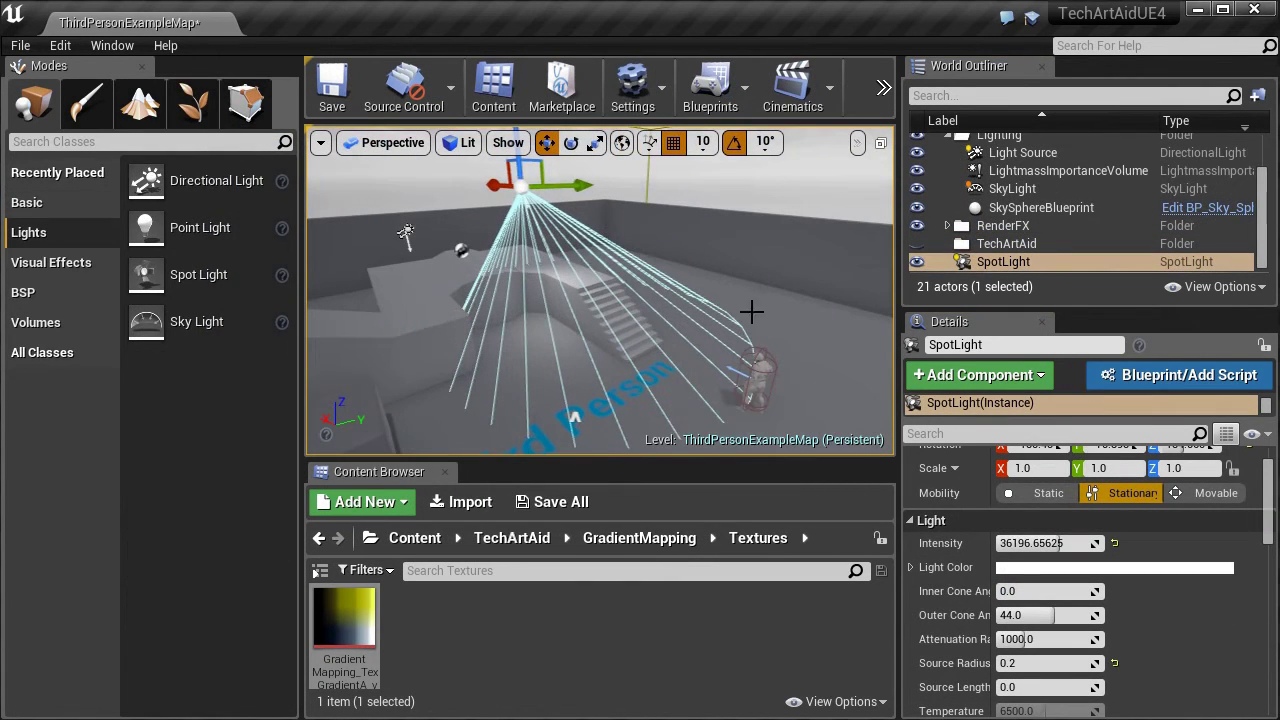
pyautogui.moveTo(1040, 639)
pyautogui.mouseDown()
pyautogui.moveTo(1090, 639)
pyautogui.moveTo(1060, 639)
pyautogui.mouseUp()
pyautogui.scroll(-2, 1148, 587)
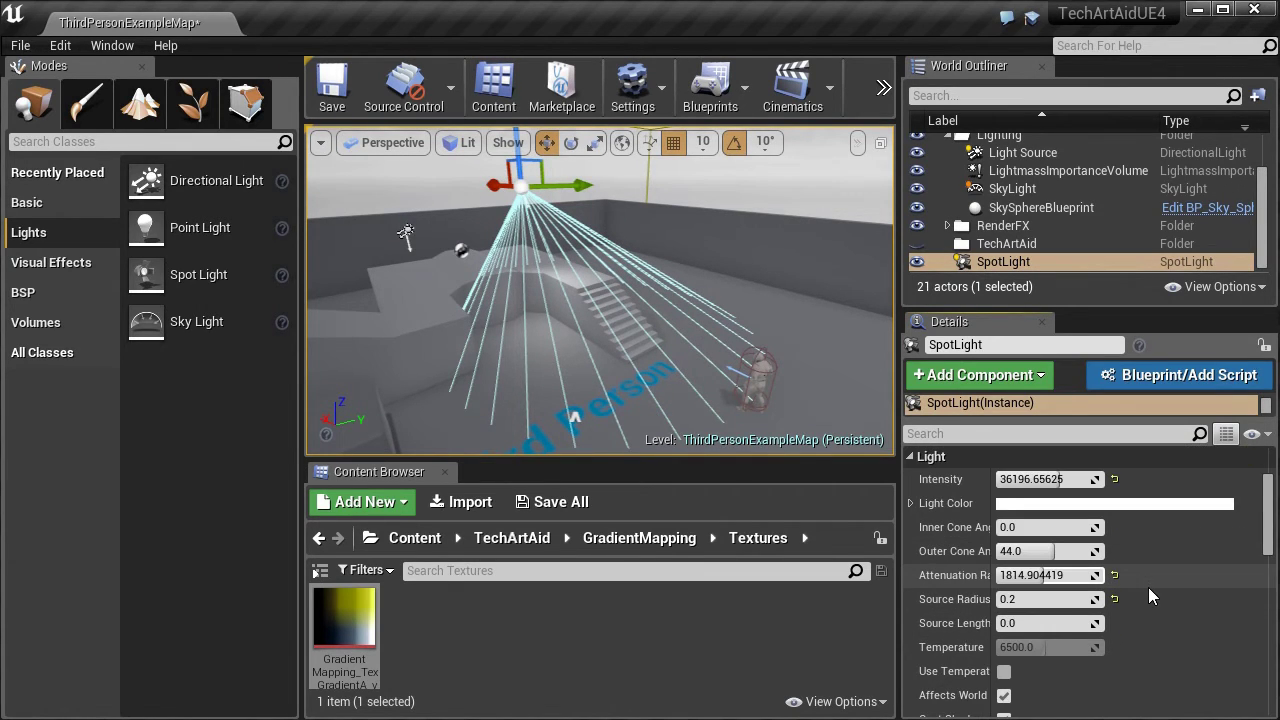
# Step: Set the SpotLight's Light Color to yellow and its Intensity to 40000
pyautogui.scroll(-3, 1146, 590)
pyautogui.moveTo(1265, 572); pyautogui.dragTo(1268, 541)
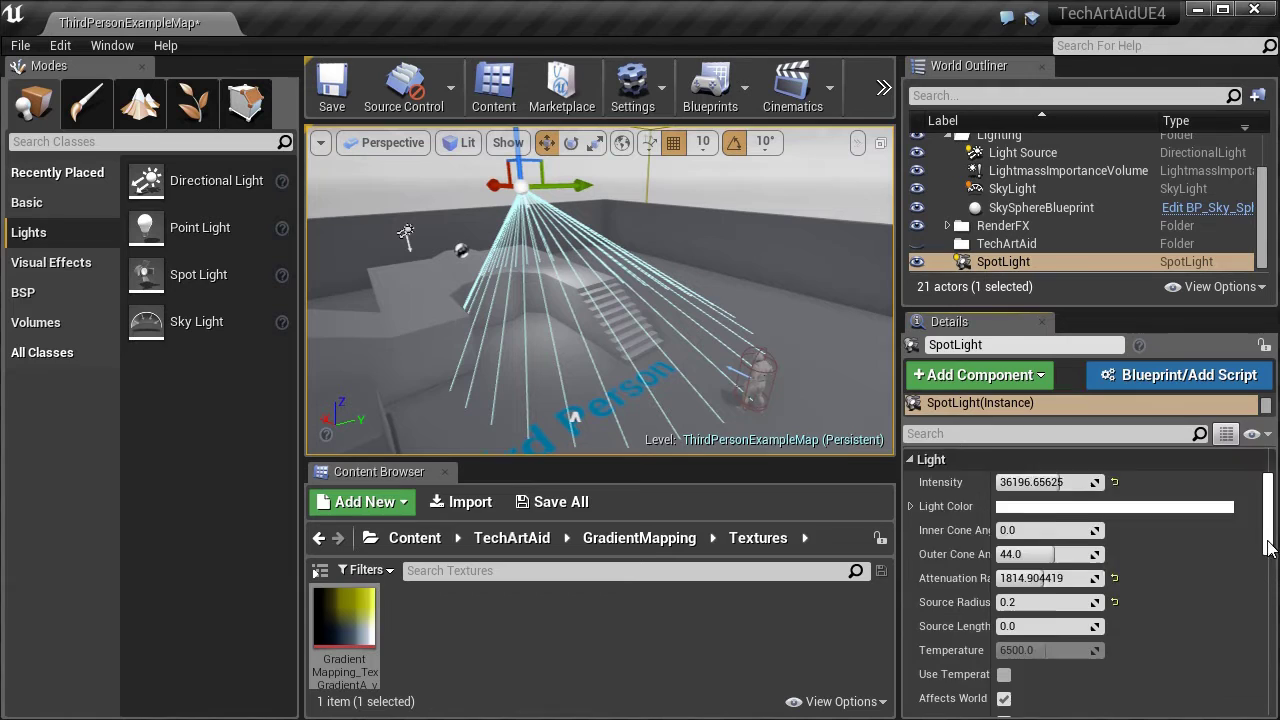
pyautogui.scroll(3, 1268, 548)
pyautogui.click(1163, 624)
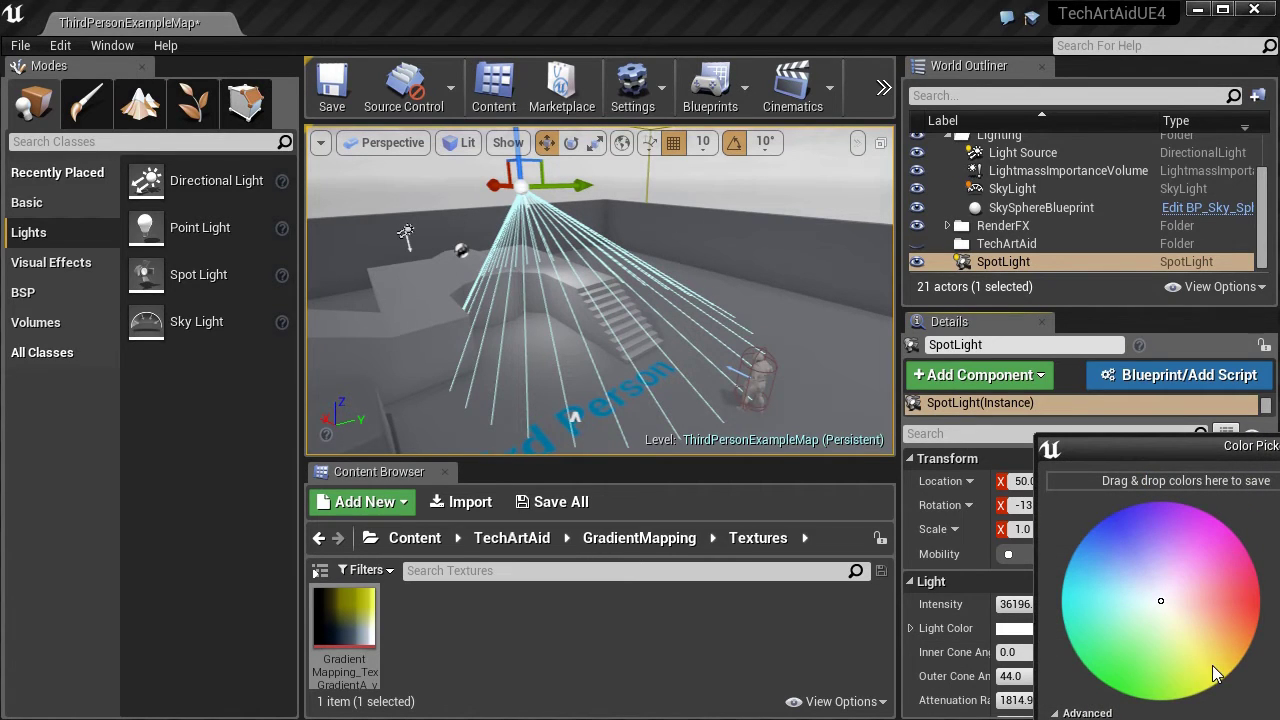
# Step: Set the SkyLight's Intensity to 0.5
pyautogui.click(1012, 188)
pyautogui.scroll(-3, 1216, 600)
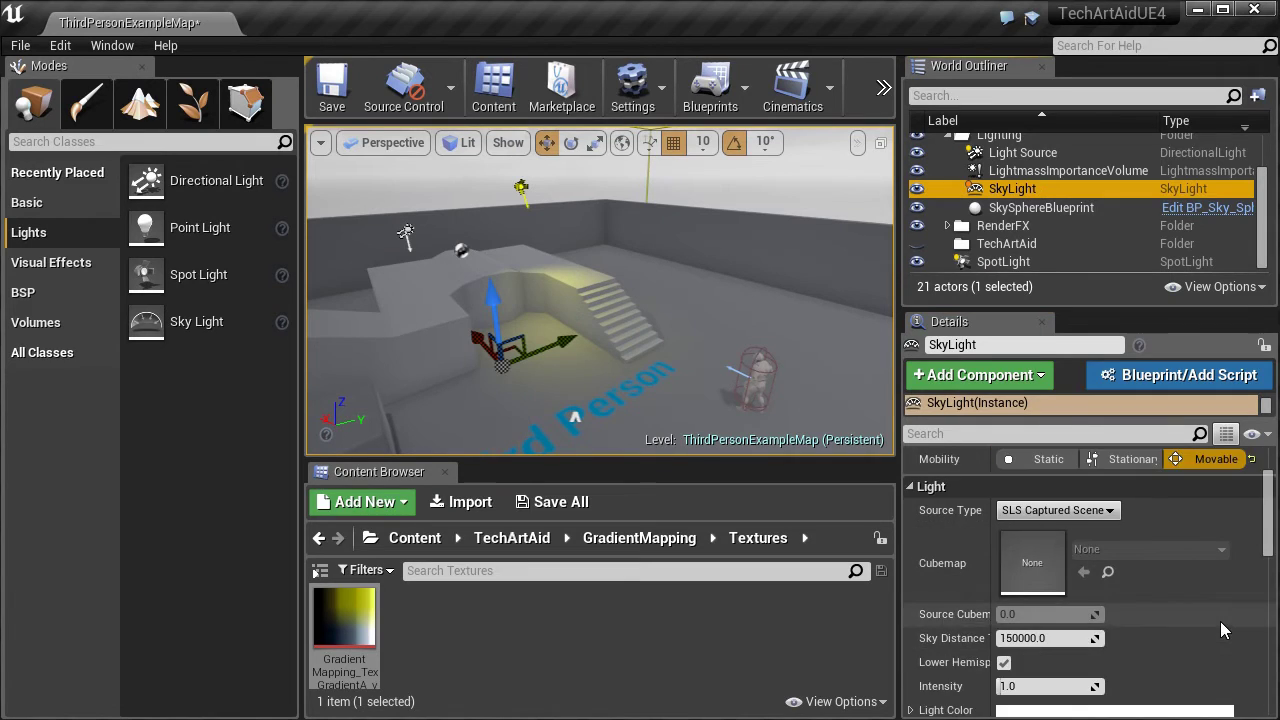
pyautogui.click(1074, 620)
pyautogui.write('0')
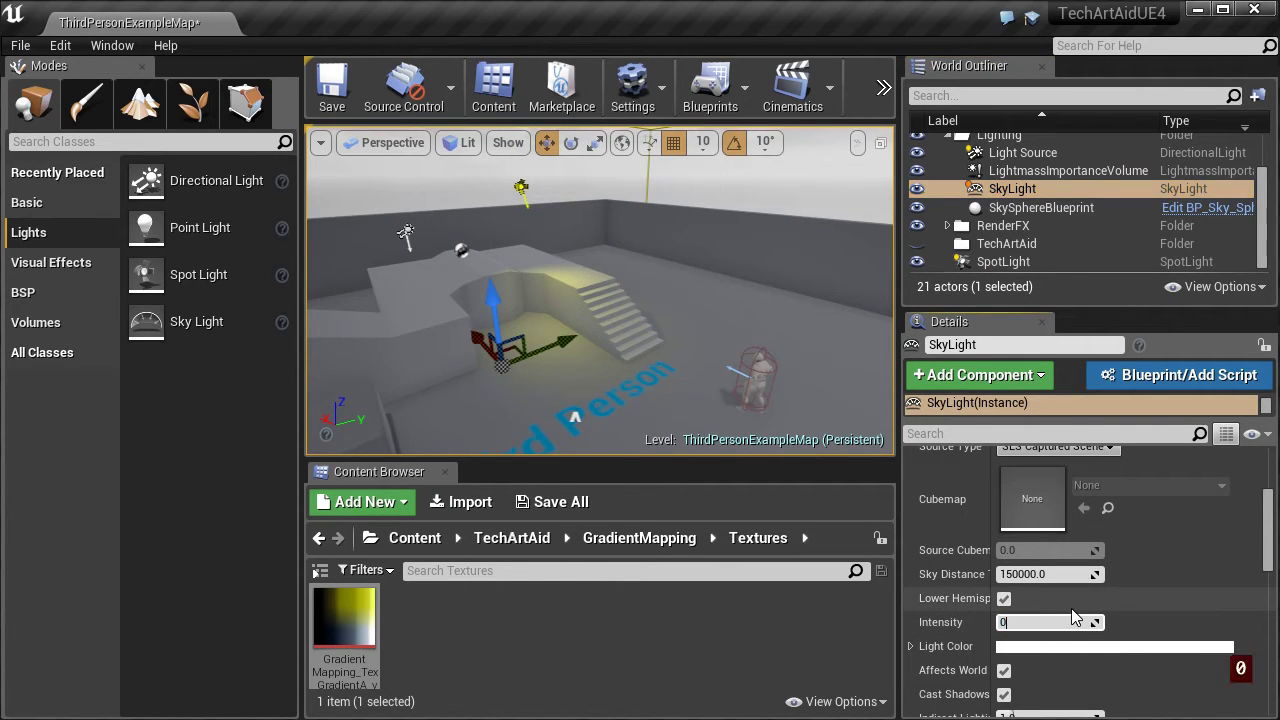
pyautogui.write('.5')
pyautogui.press('Return')
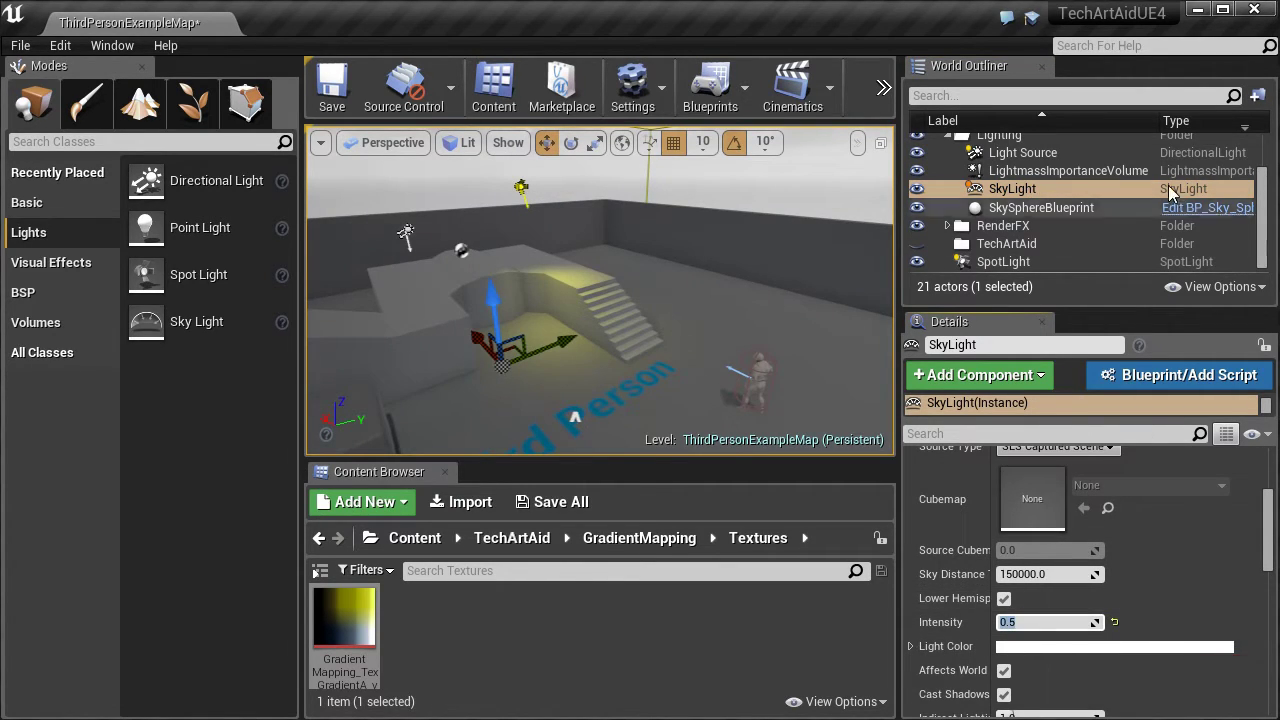
# Step: Set the Intensity of the Light Source directional light to 0.5
pyautogui.click(1087, 159)
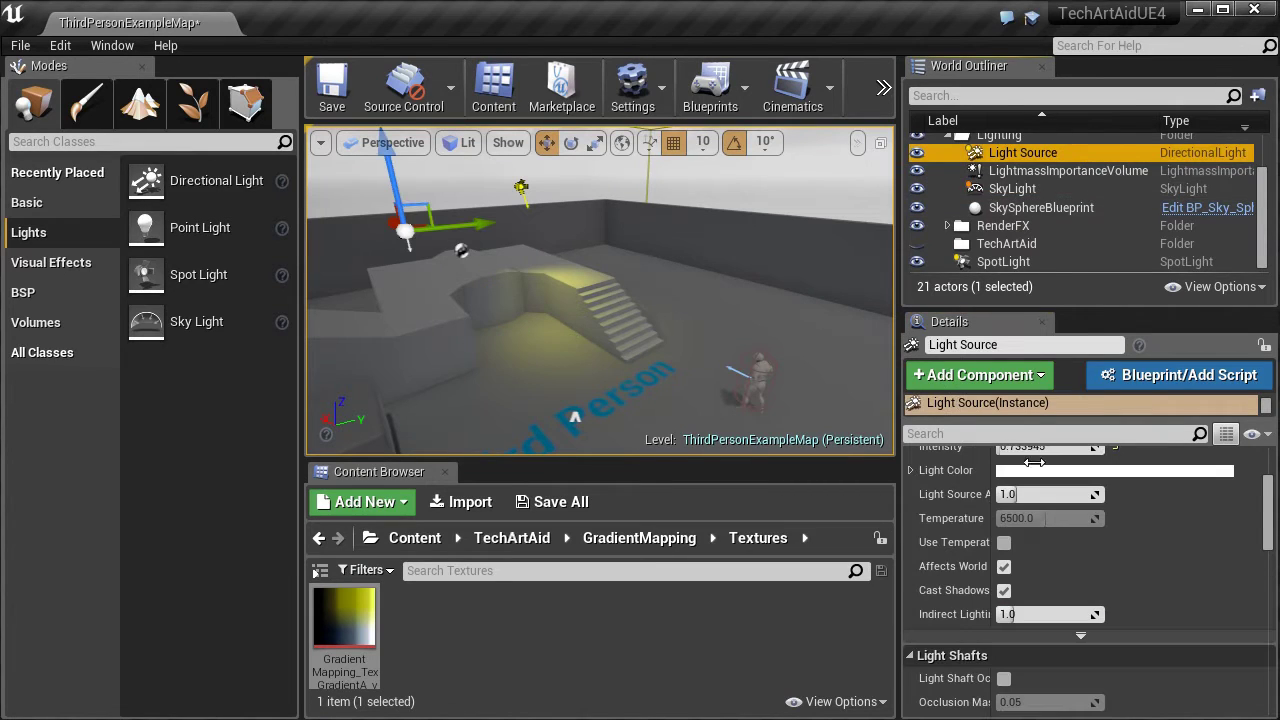
pyautogui.scroll(2, 1080, 586)
pyautogui.click(1037, 509)
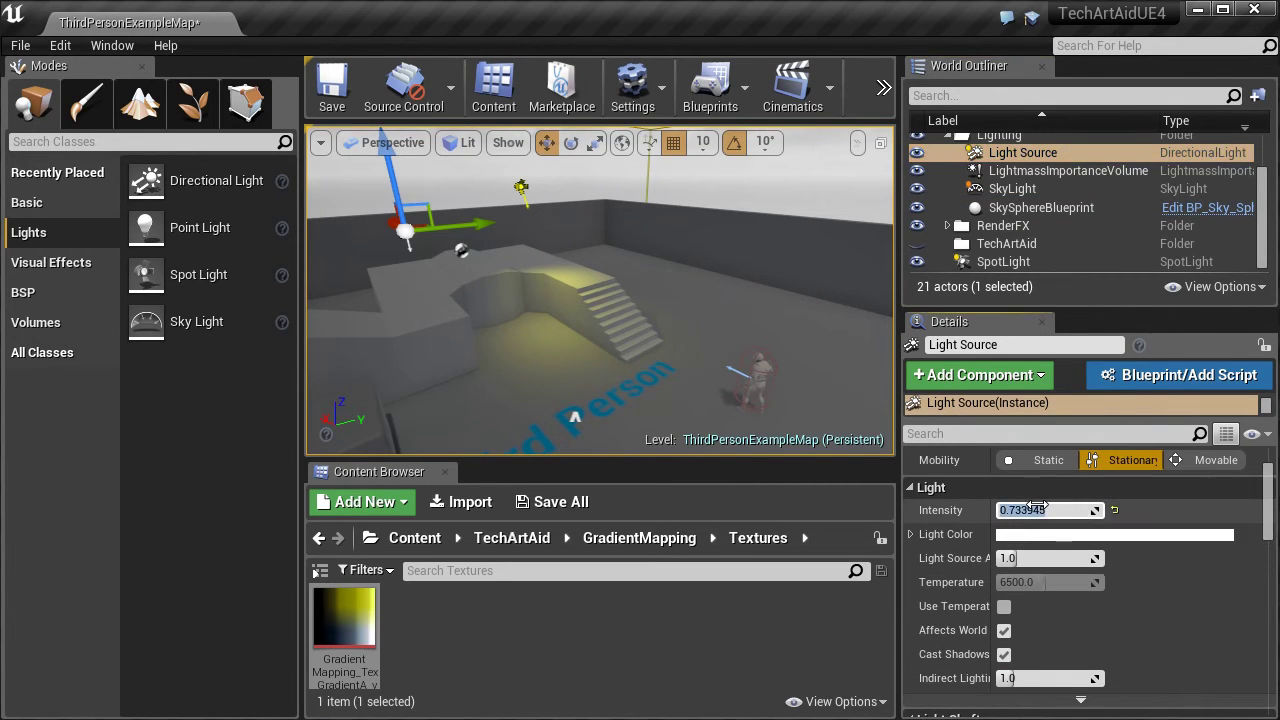
pyautogui.write('0.5')
pyautogui.press('Return')
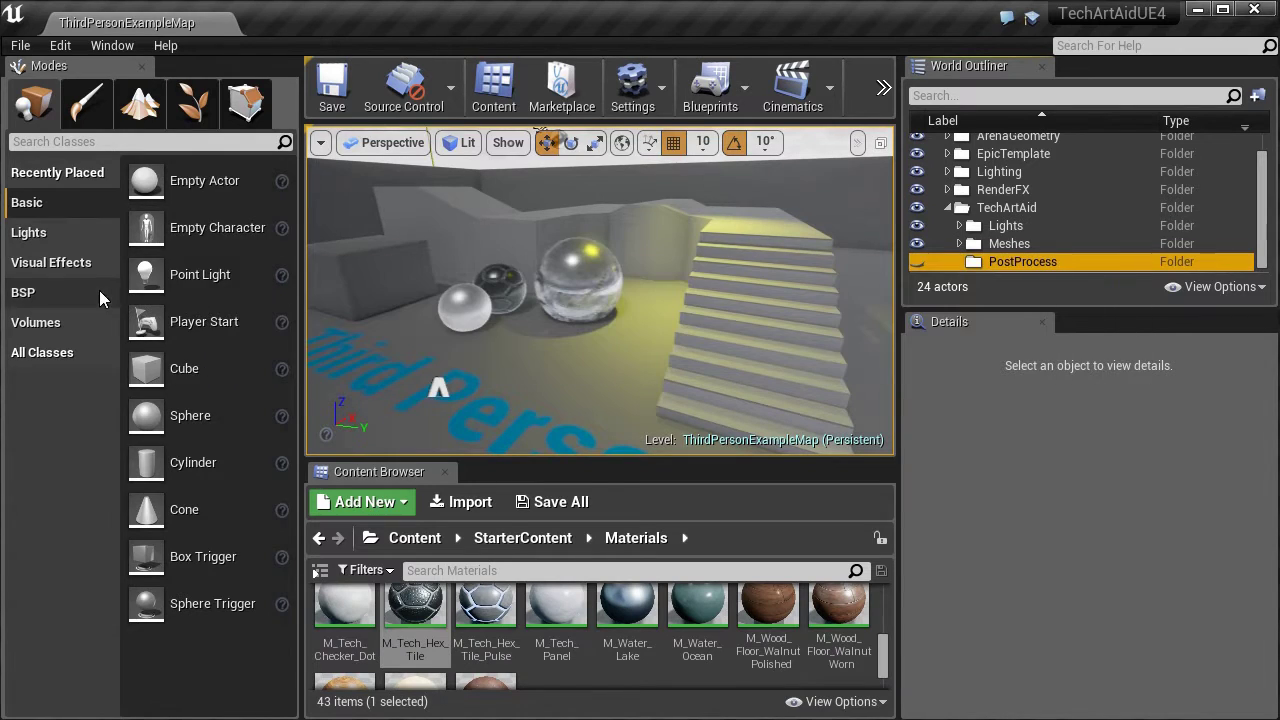
# Step: Place a Post Process Volume in the scene and move it away from the spheres to about X -660 cm
pyautogui.click(70, 323)
pyautogui.scroll(-1, 240, 300)
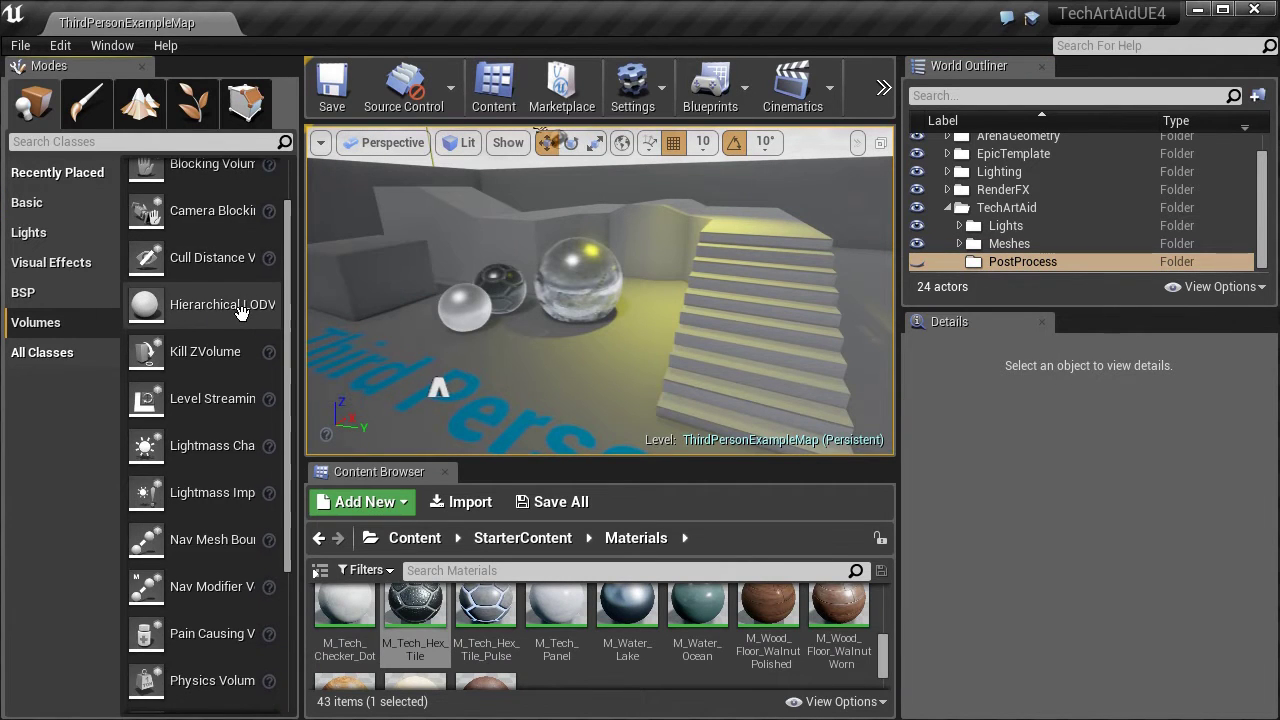
pyautogui.scroll(-5, 240, 313)
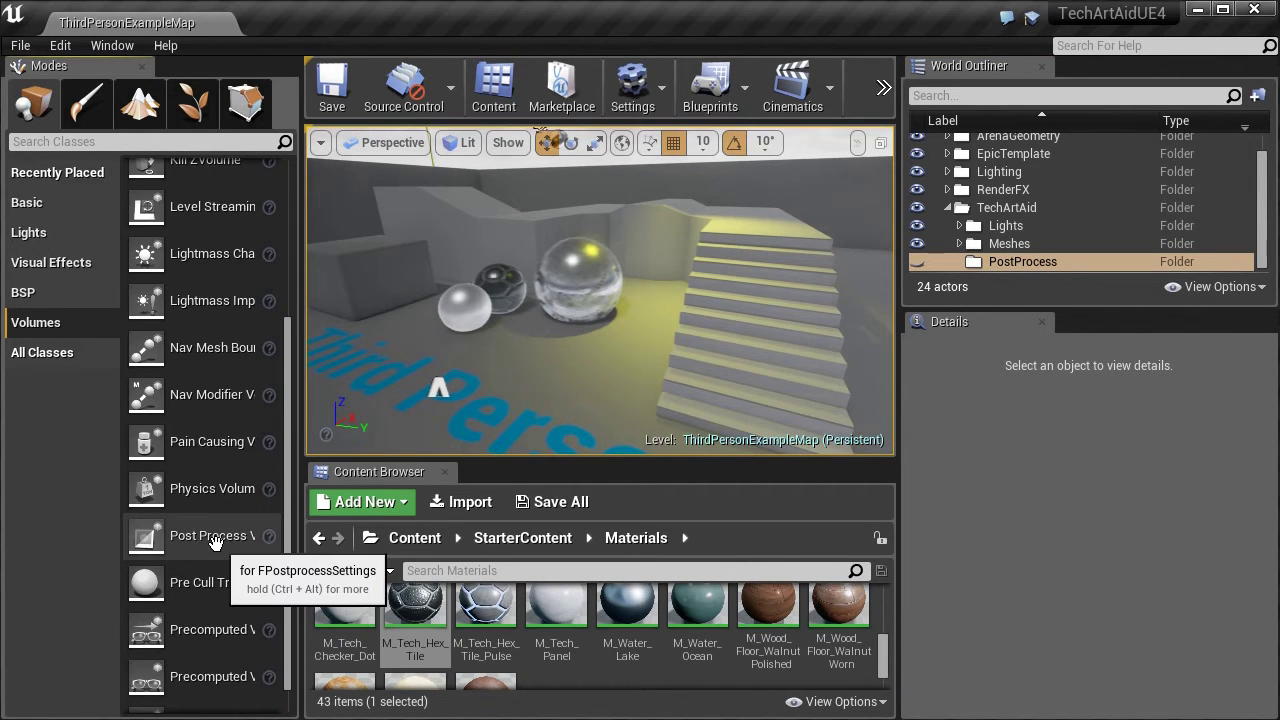
pyautogui.moveTo(213, 540); pyautogui.dragTo(514, 337)
pyautogui.press('f')
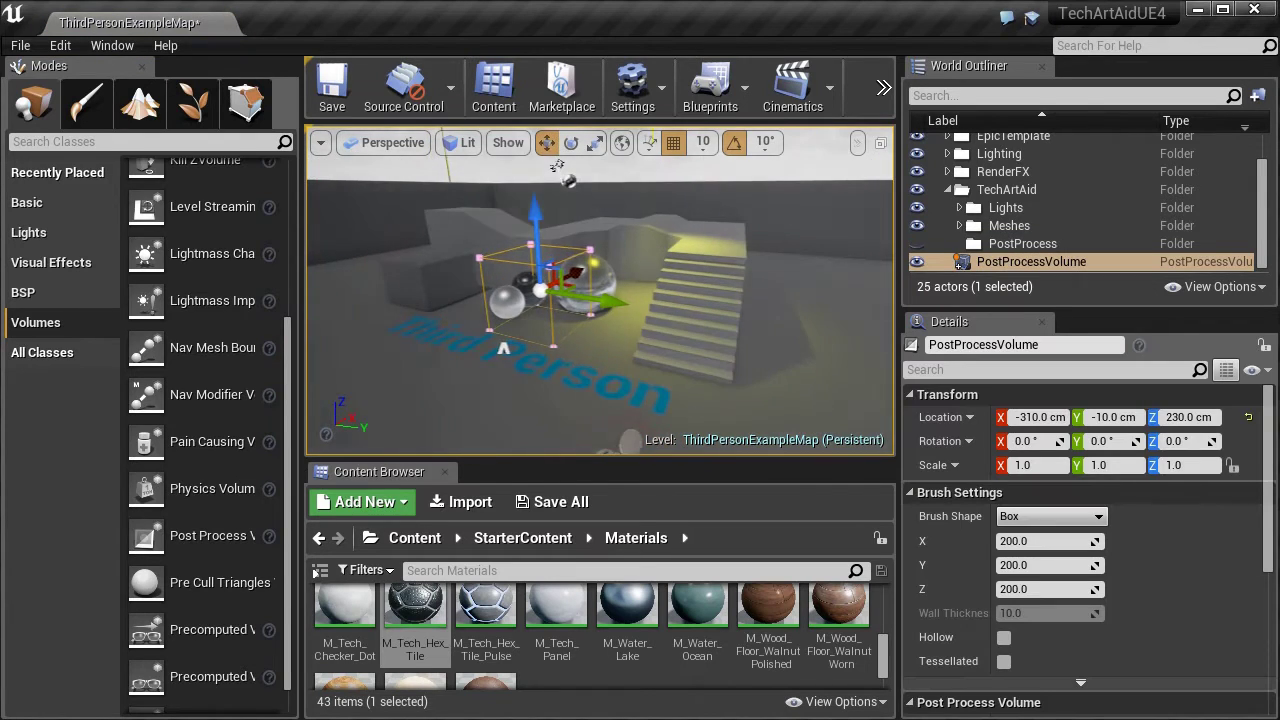
pyautogui.keyDown('alt'); pyautogui.moveTo(803, 243); pyautogui.dragTo(480, 291); pyautogui.keyUp('alt')
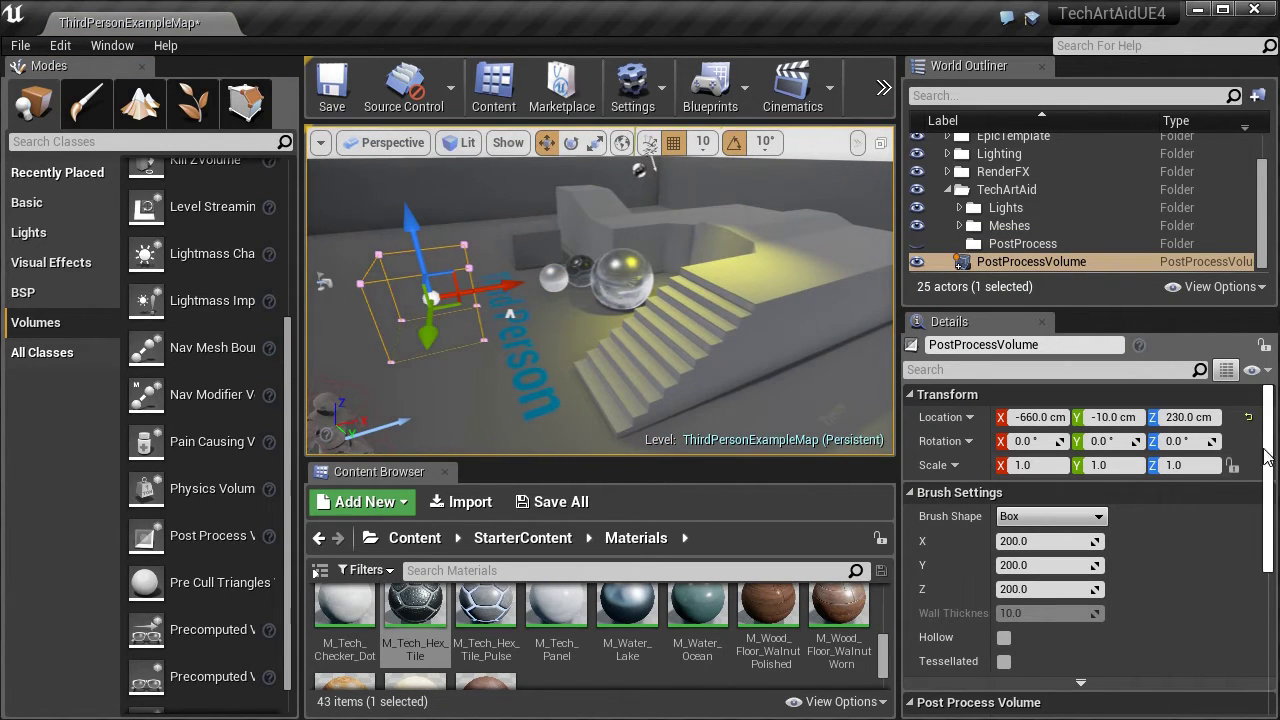
# Step: Enable Unbound on the PostProcessVolume and save the level
pyautogui.moveTo(1270, 457); pyautogui.dragTo(1270, 598)
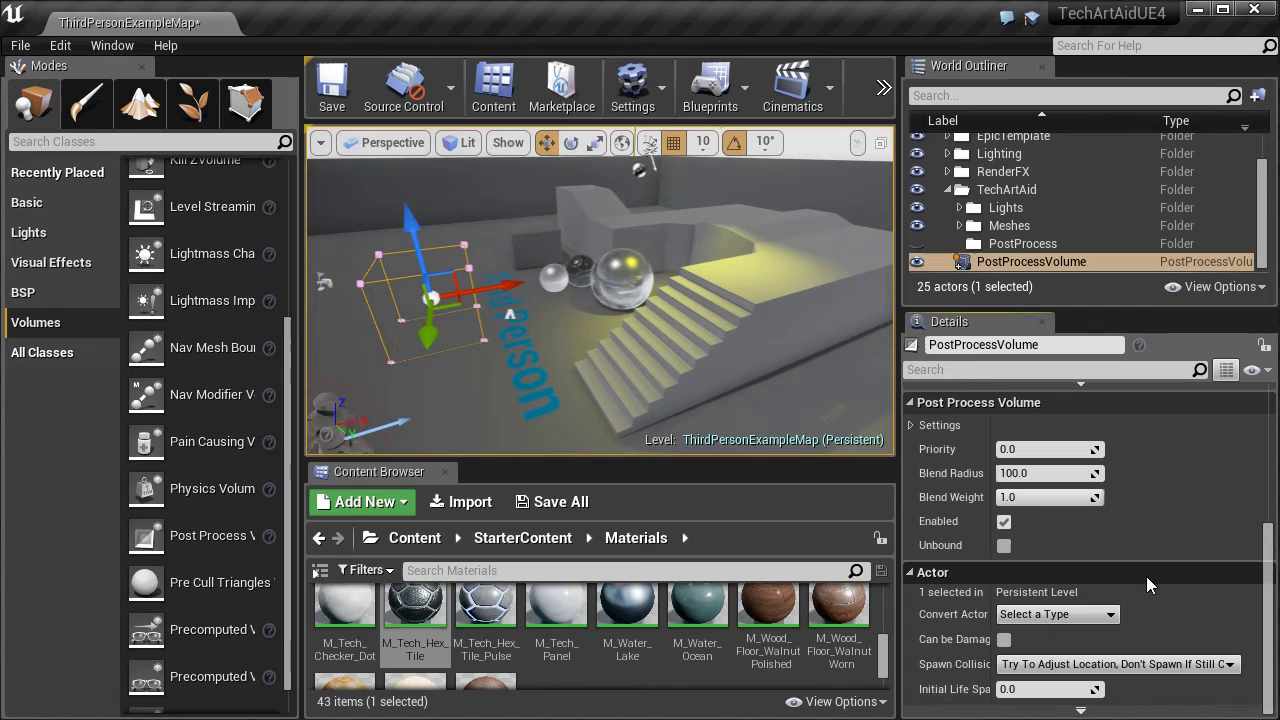
pyautogui.click(1004, 546)
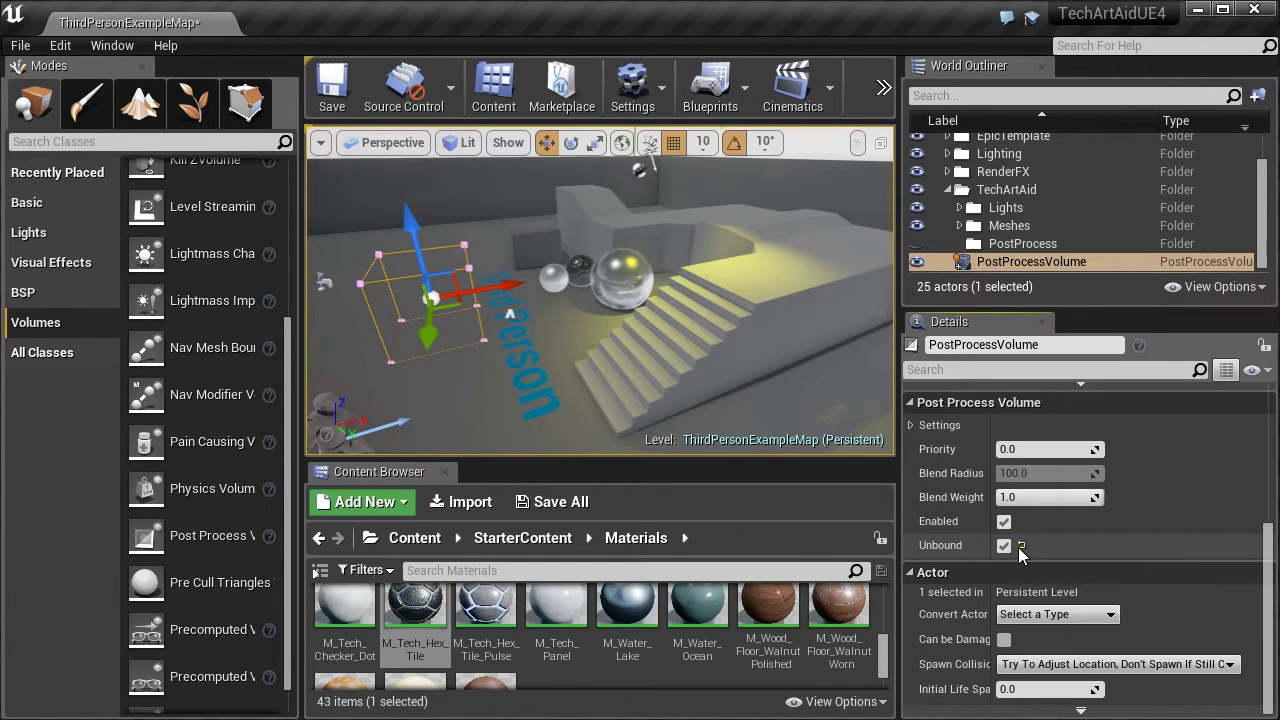
pyautogui.moveTo(1272, 556); pyautogui.dragTo(1271, 476)
pyautogui.click(913, 533)
pyautogui.scroll(-2, 1049, 531)
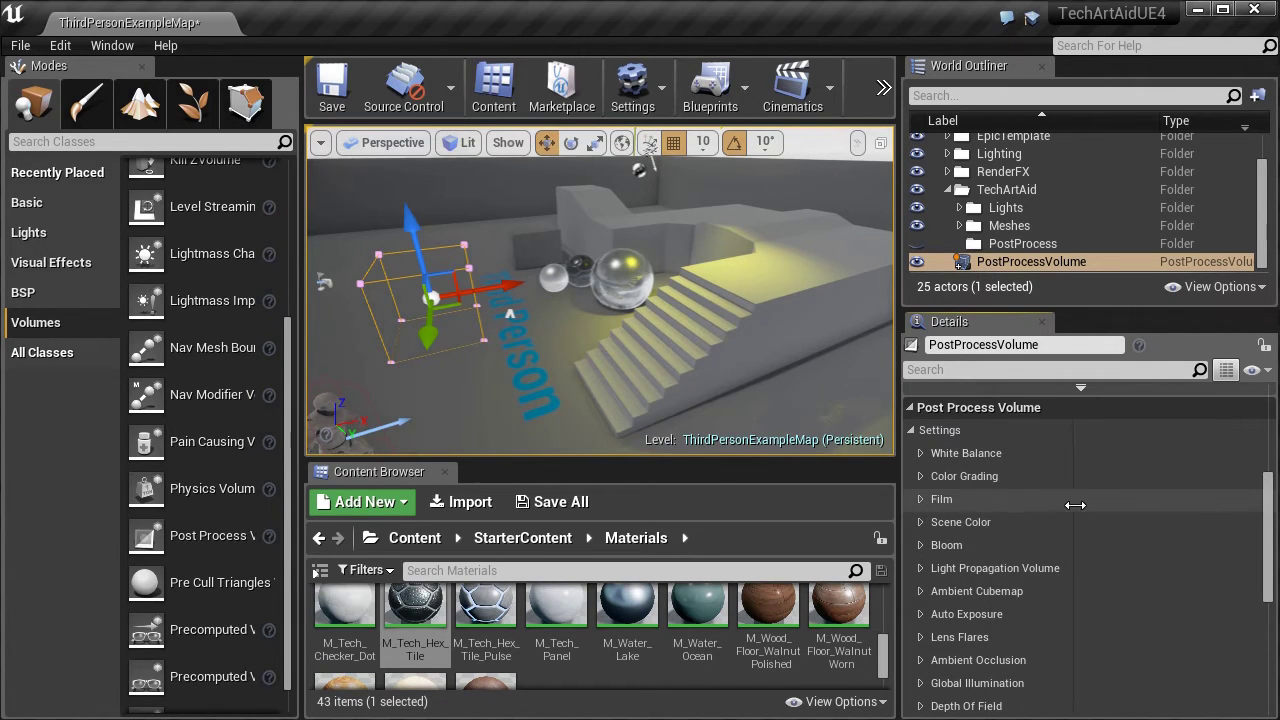
pyautogui.hotkey('ctrl', 's')
# Step: Override the PostProcessVolume's Auto Exposure so that Min Brightness and Max Brightness are both 1
pyautogui.moveTo(632, 386); pyautogui.dragTo(760, 386, button='right')
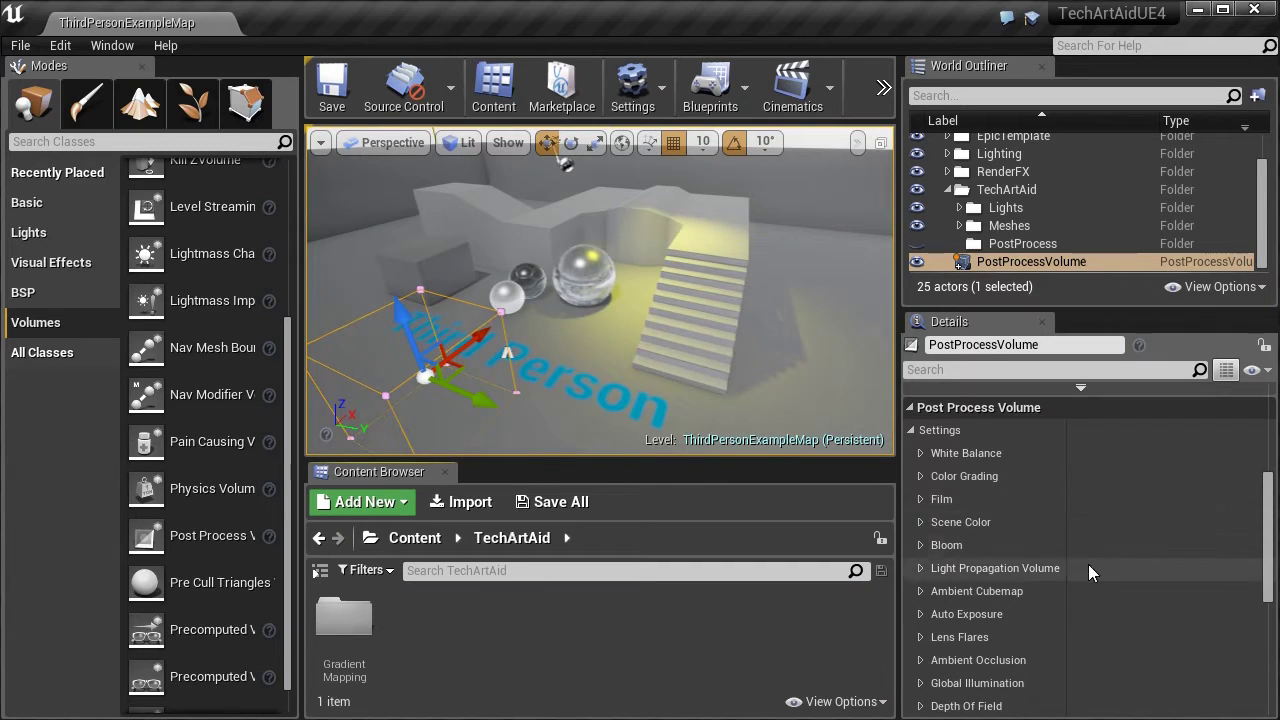
pyautogui.scroll(-1, 1088, 564)
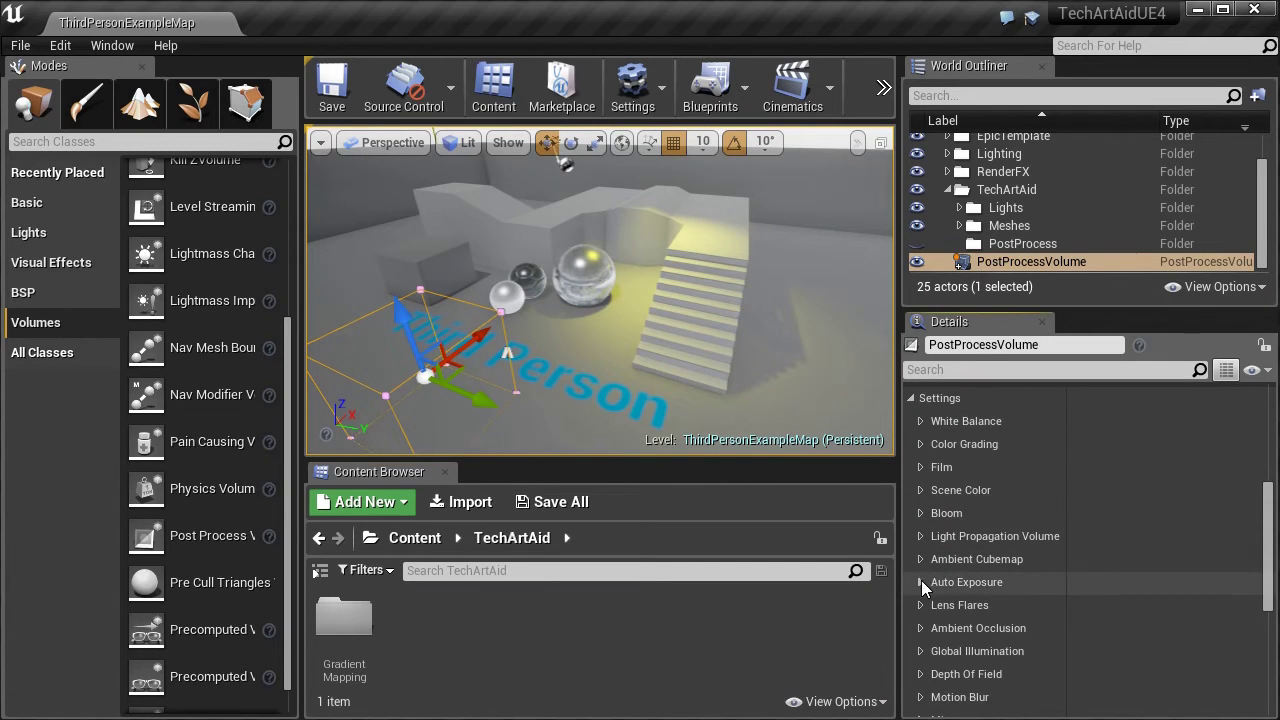
pyautogui.click(921, 582)
pyautogui.scroll(-4, 1018, 561)
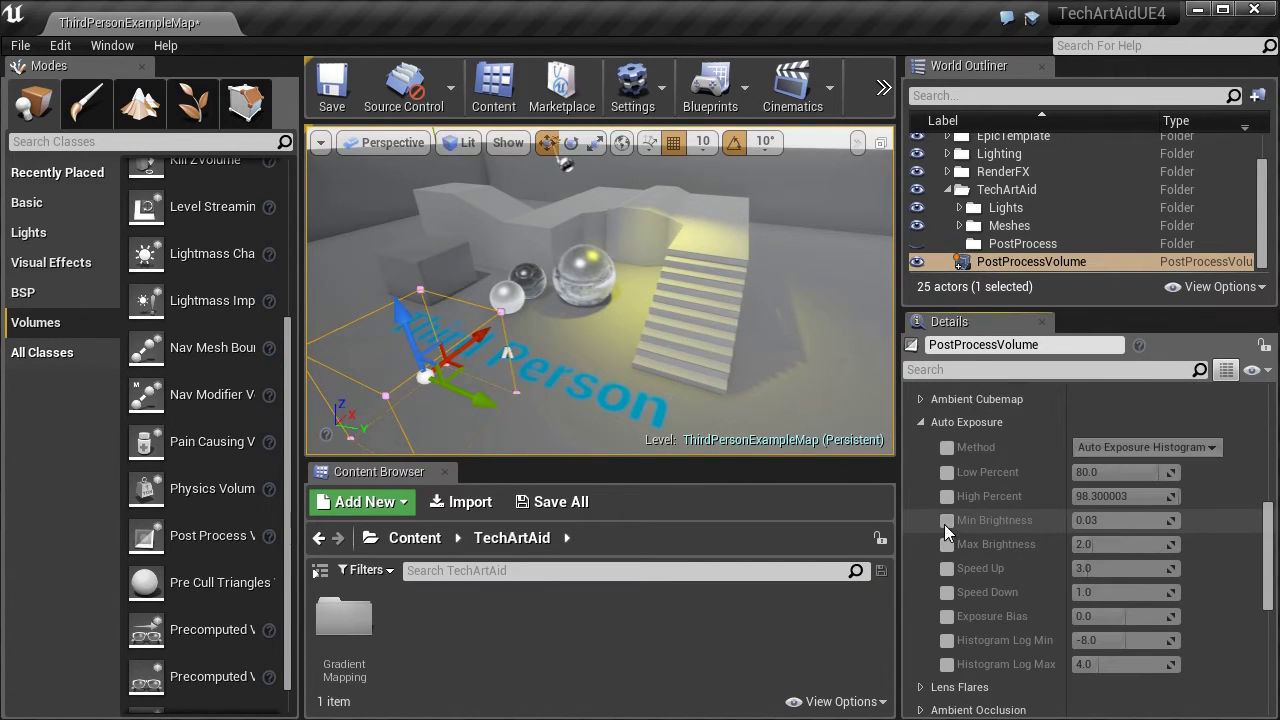
pyautogui.click(946, 520)
pyautogui.click(1120, 520)
pyautogui.write('1')
pyautogui.press('Return')
pyautogui.click(946, 544)
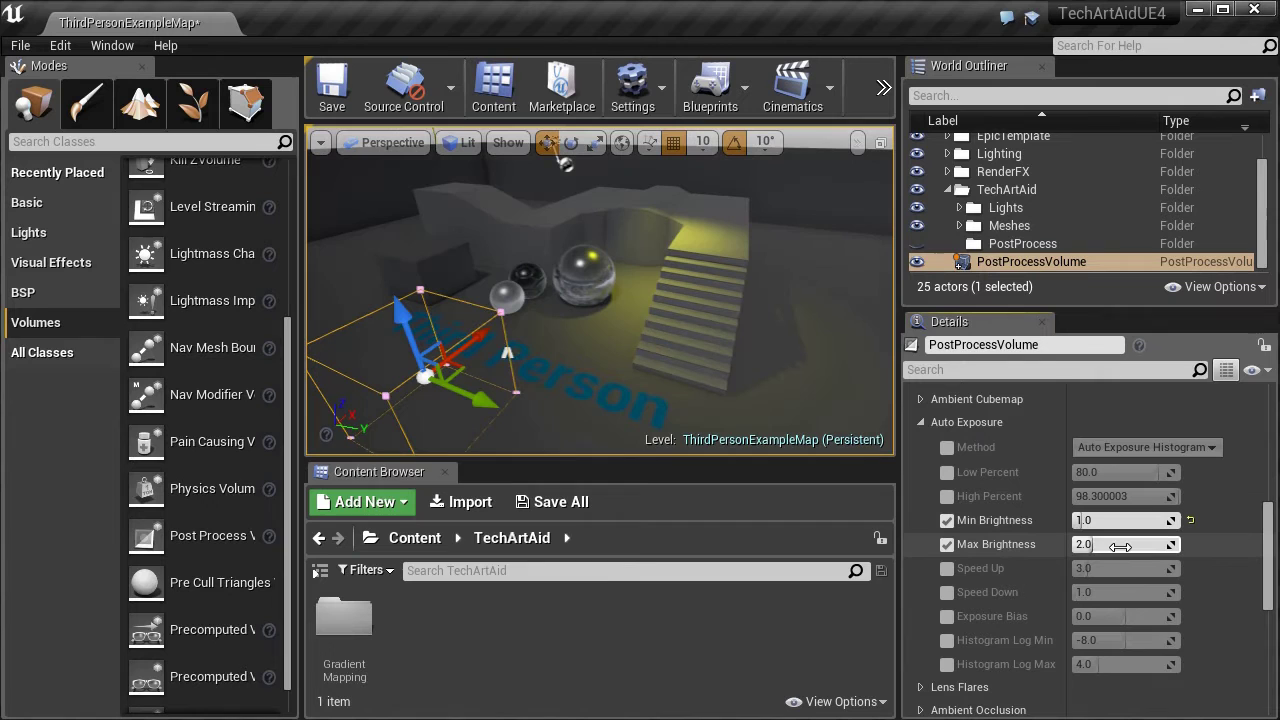
pyautogui.moveTo(788, 374); pyautogui.dragTo(716, 349, button='right')
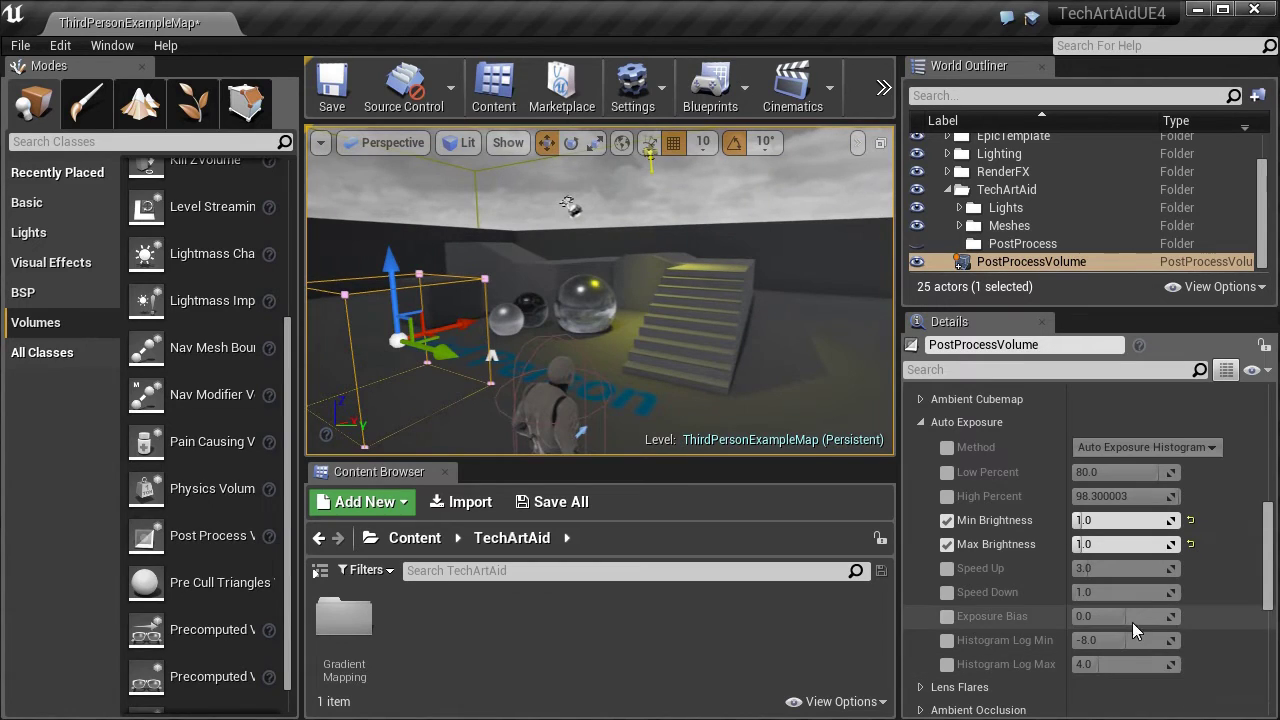
# Step: Override the PostProcessVolume's Ambient Occlusion Intensity with 0.9
pyautogui.click(920, 422)
pyautogui.click(920, 467)
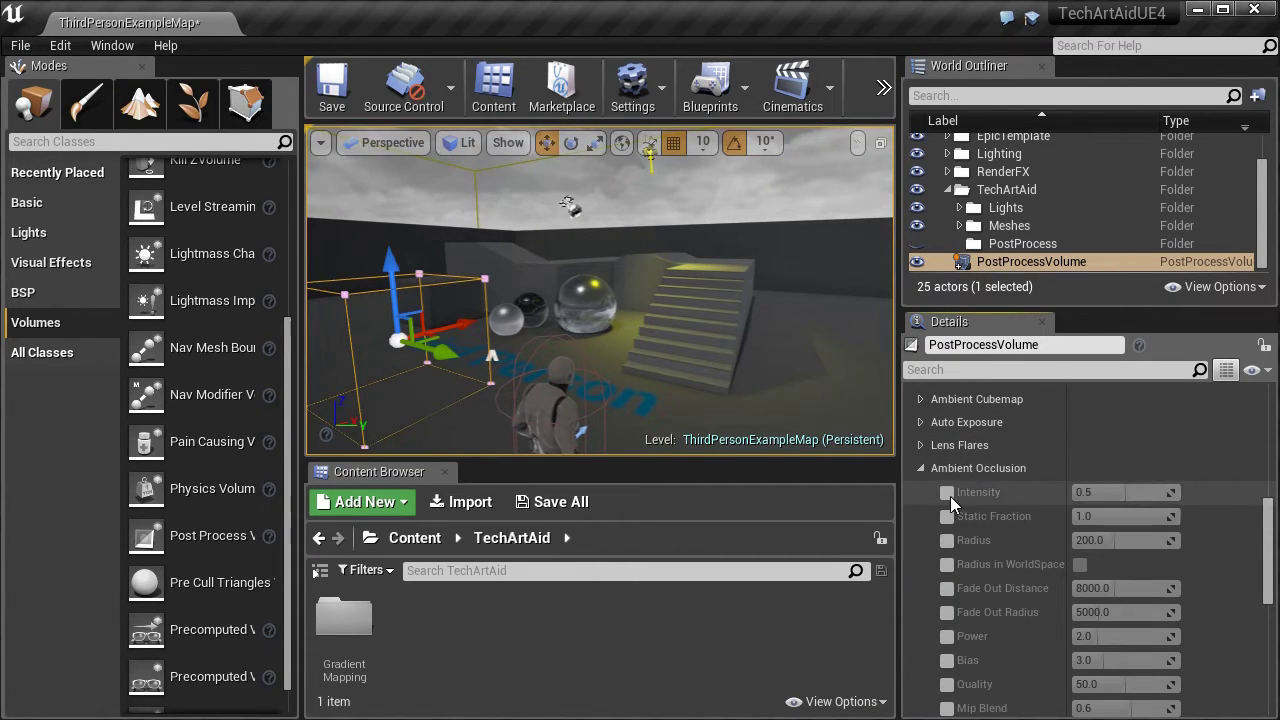
pyautogui.click(946, 492)
pyautogui.click(1112, 492)
pyautogui.write('0.9')
pyautogui.press('Return')
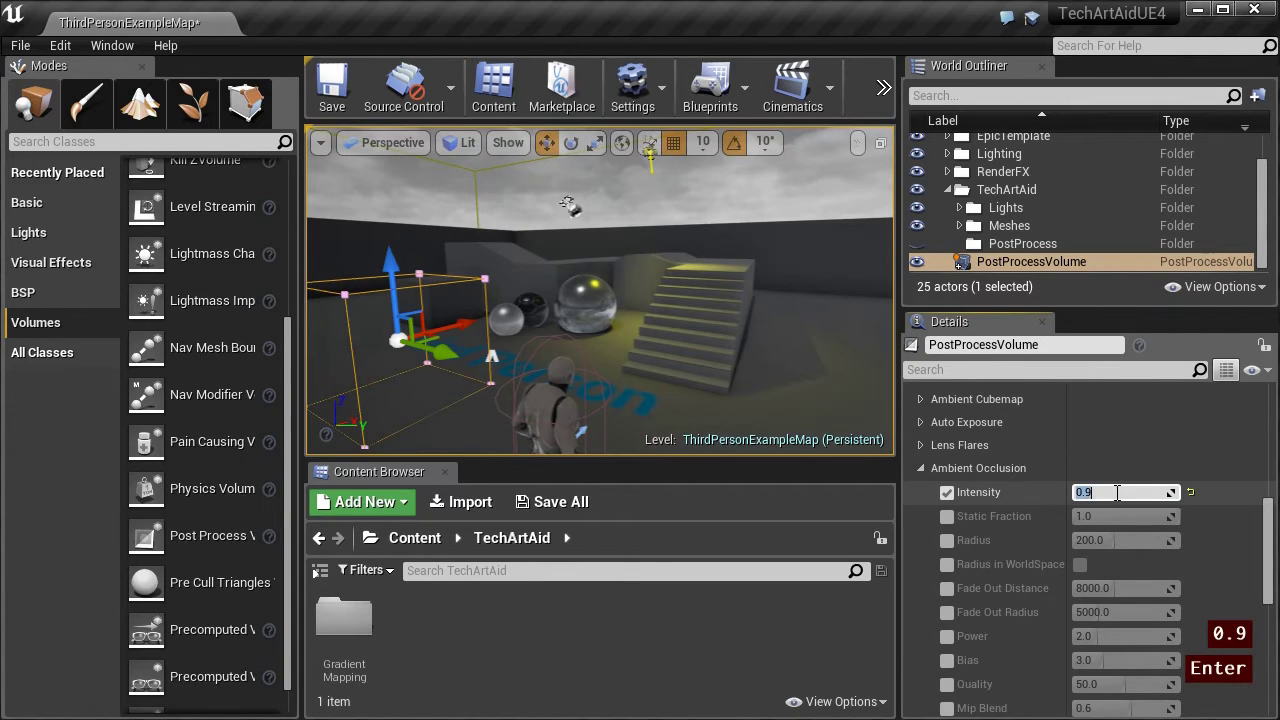
# Step: Override the Ambient Occlusion Radius with 300 and collapse the Ambient Occlusion settings
pyautogui.moveTo(742, 378)
pyautogui.mouseDown()
pyautogui.moveTo(742, 410)
pyautogui.moveTo(742, 378)
pyautogui.moveTo(725, 385)
pyautogui.mouseUp()
pyautogui.click(946, 540)
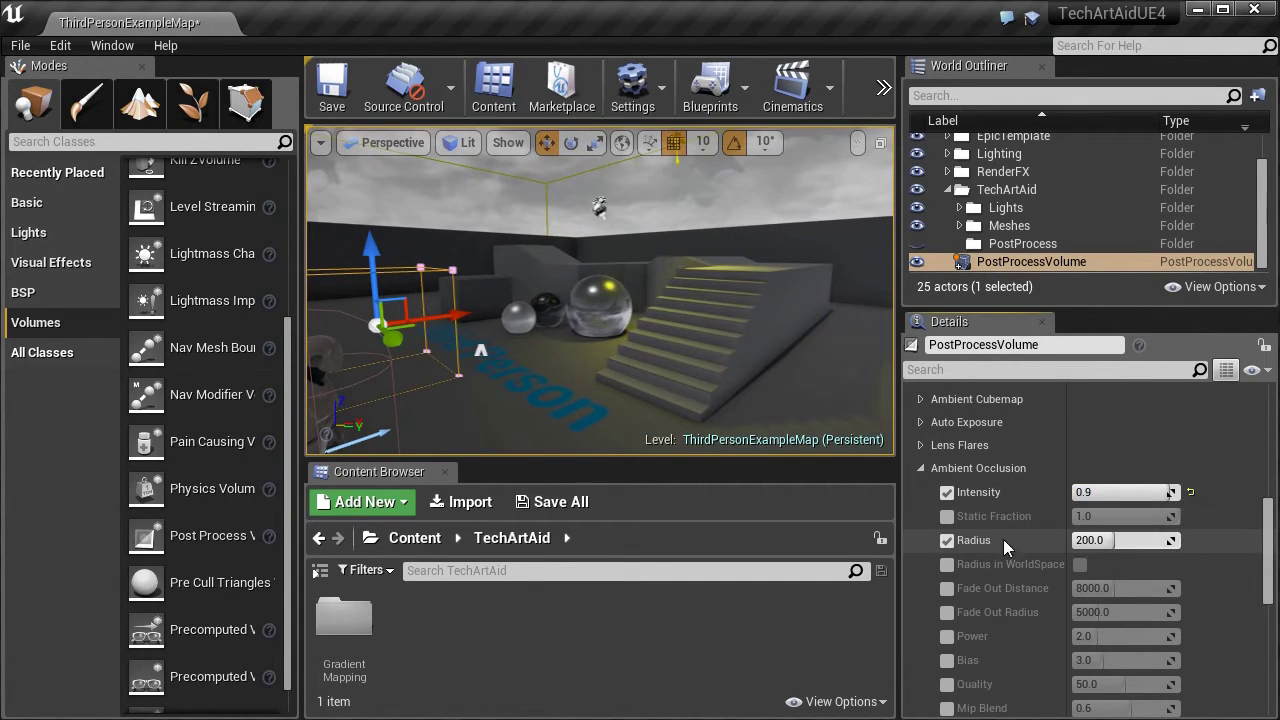
pyautogui.click(1122, 540)
pyautogui.write('3000')
pyautogui.press('BackSpace')
pyautogui.press('Return')
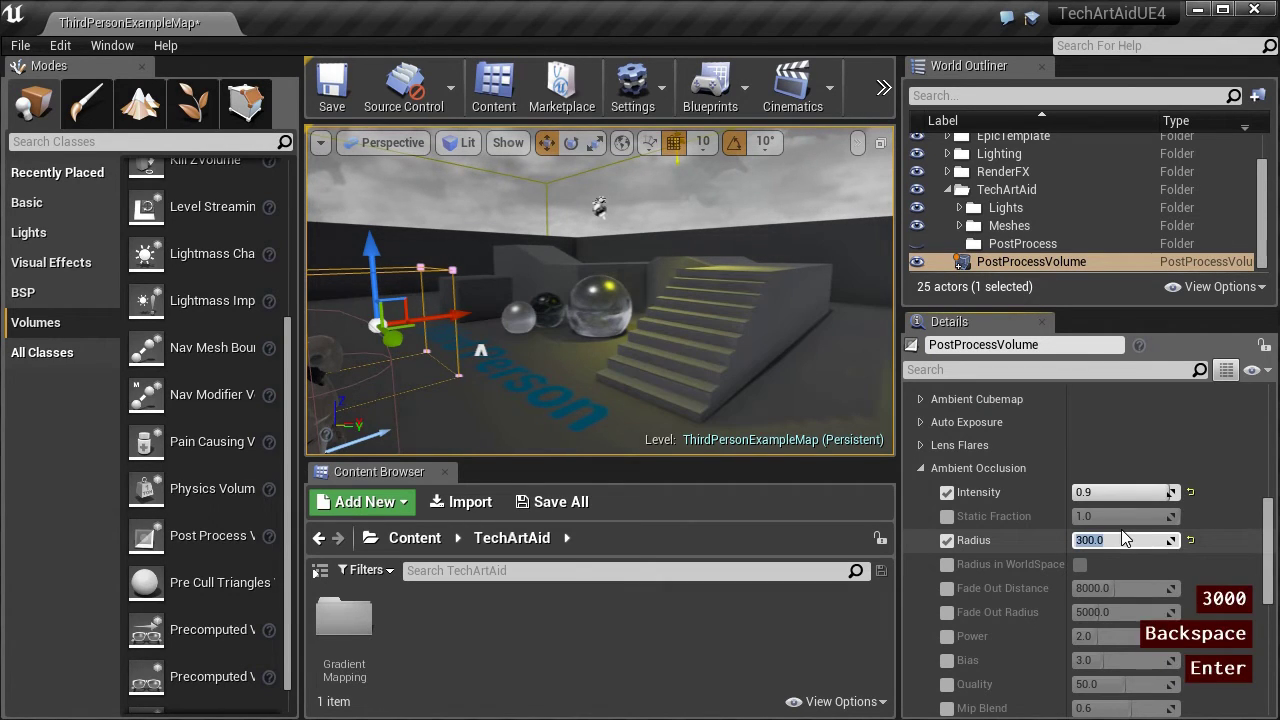
pyautogui.click(919, 472)
# Step: Duplicate the SpotLight and place the copy above the box beside the spheres
pyautogui.moveTo(646, 362); pyautogui.dragTo(760, 375, button='right')
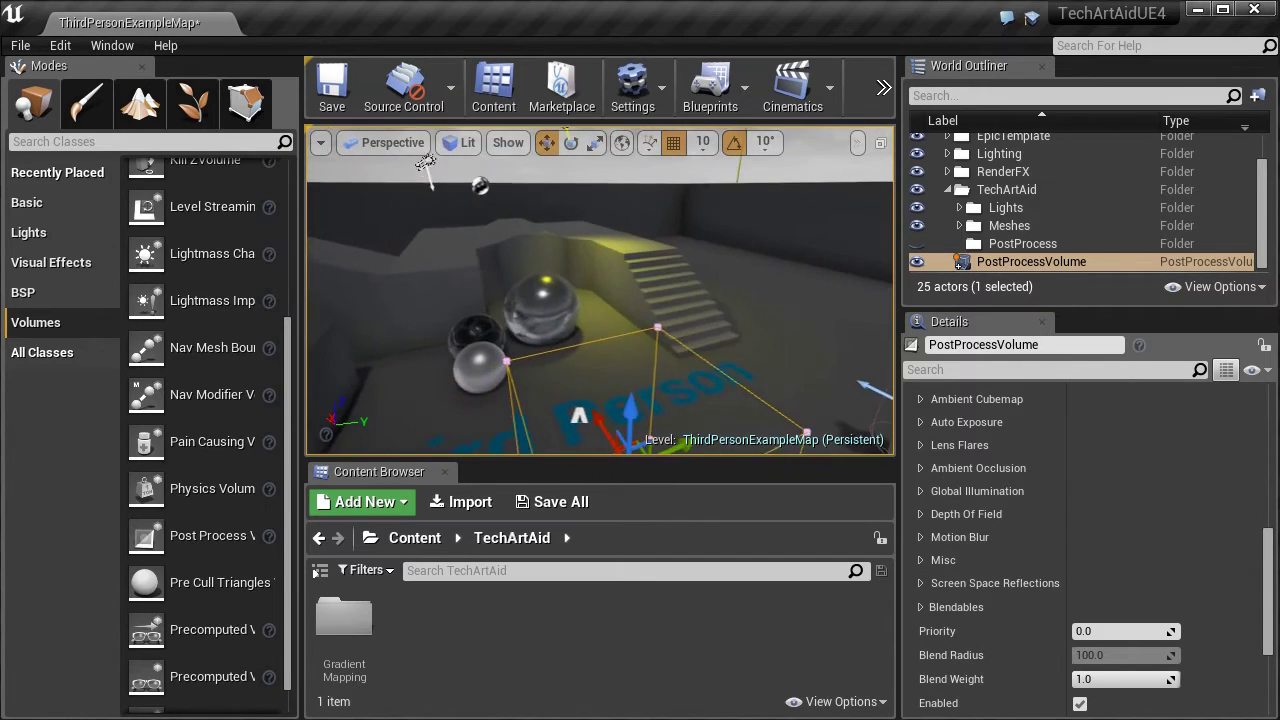
pyautogui.moveTo(425, 162); pyautogui.dragTo(400, 150)
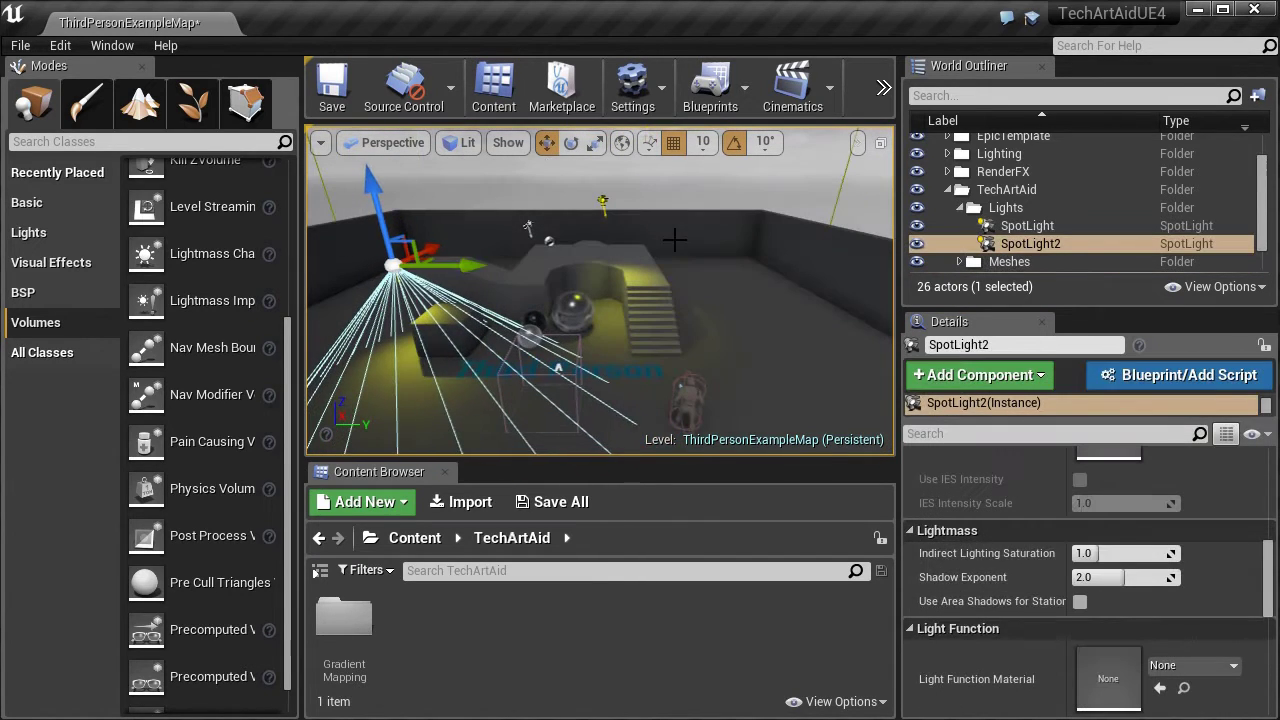
pyautogui.click(675, 240)
pyautogui.press('f')
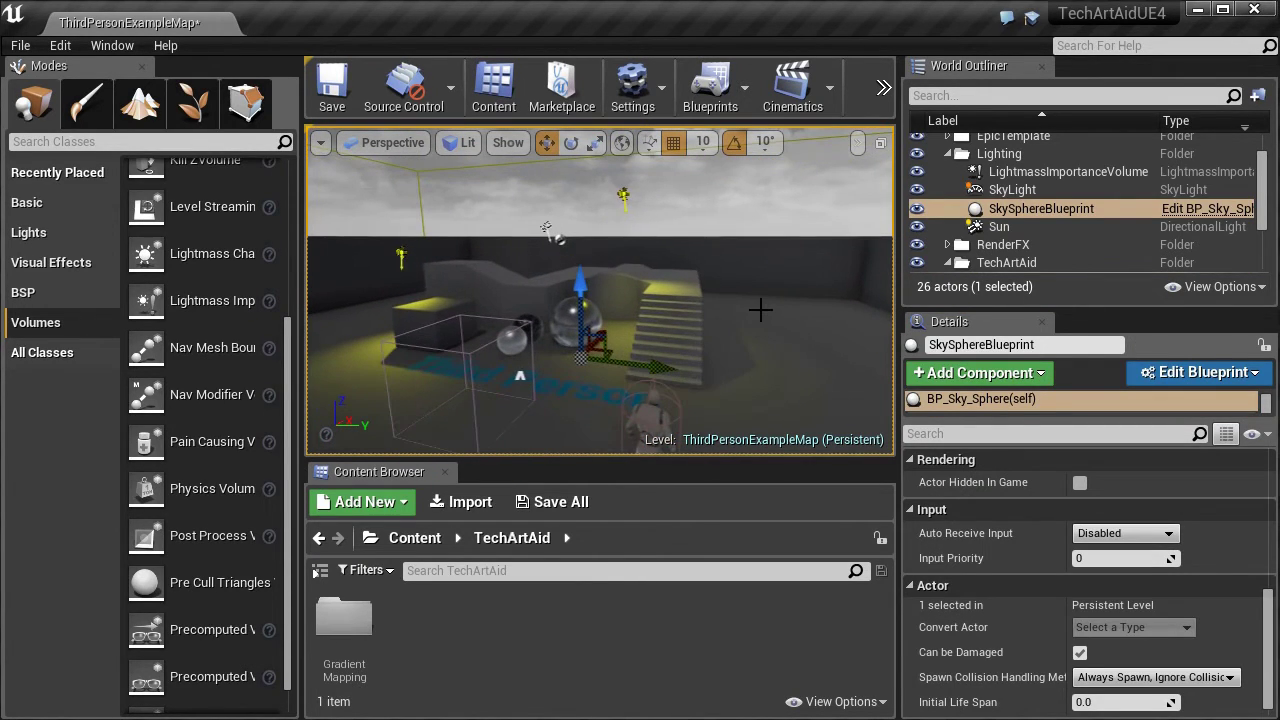
# Step: Inspect the lit scene in an enlarged viewport and start a full-screen play session of the level
pyautogui.press('F11')
pyautogui.moveTo(760, 306); pyautogui.dragTo(792, 297)
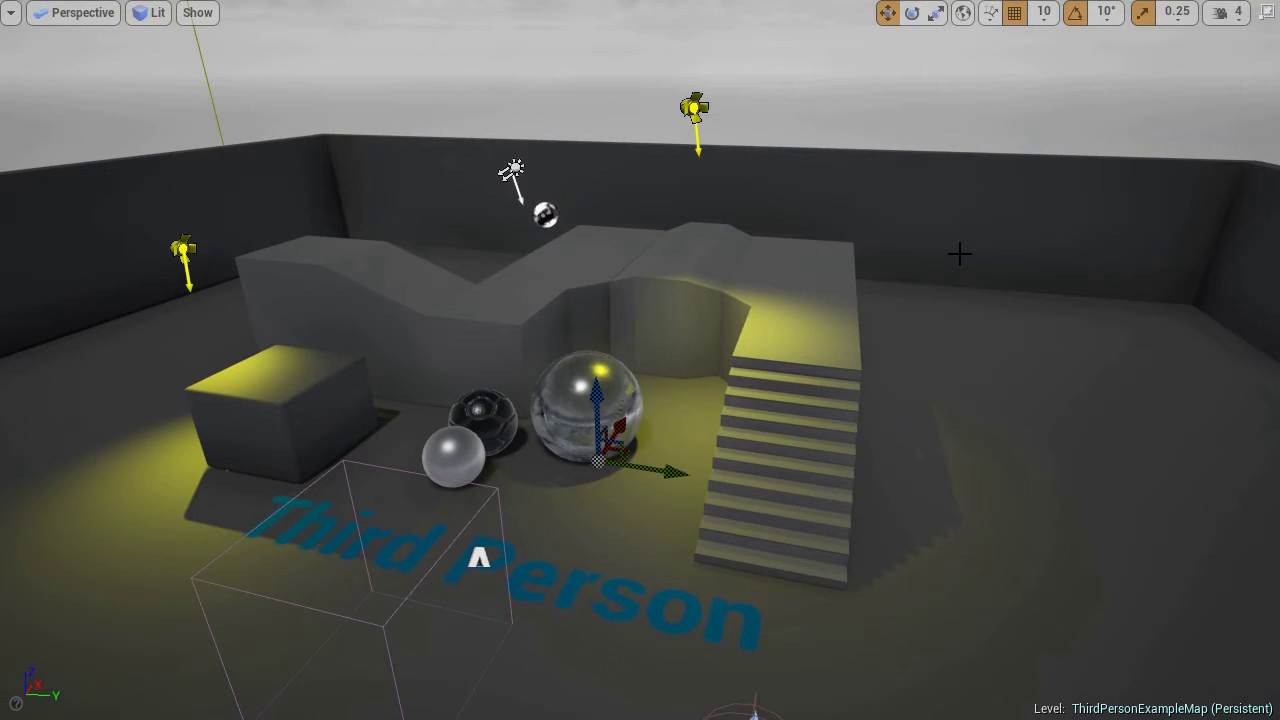
pyautogui.hotkey('ctrl', 'p')
pyautogui.press('Escape')
pyautogui.press('F11')
pyautogui.click(884, 87)
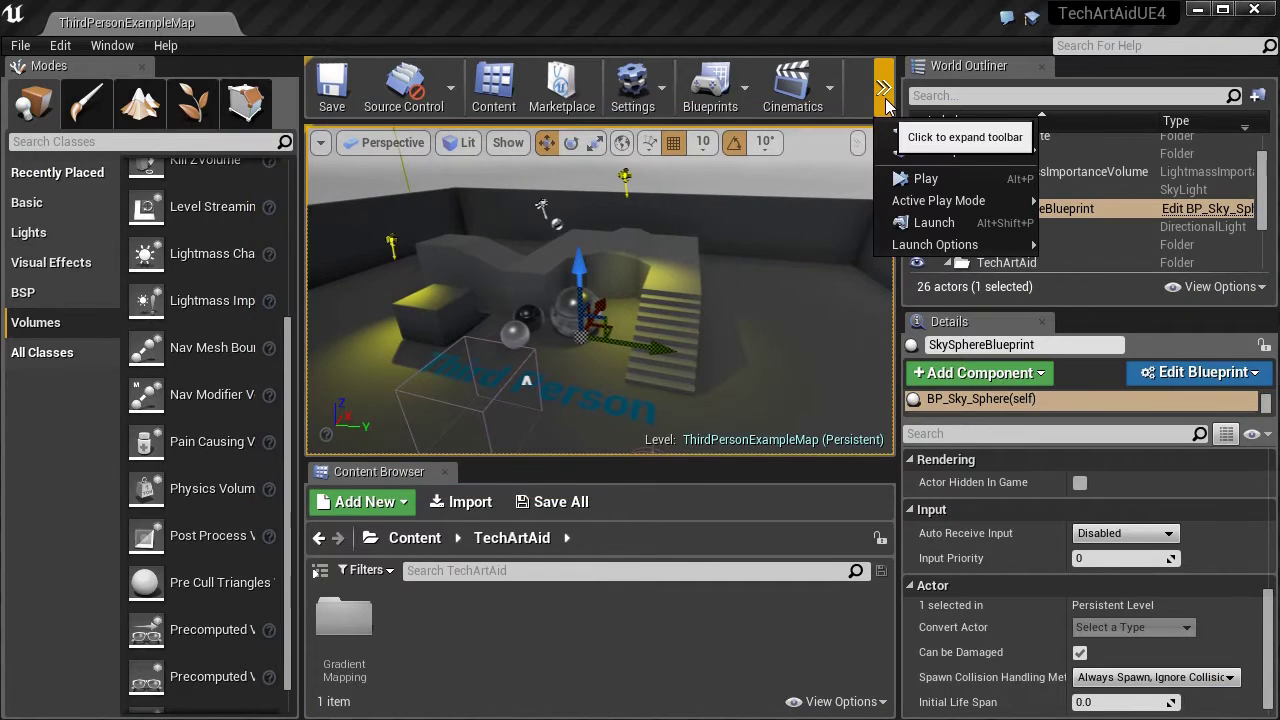
pyautogui.click(917, 179)
pyautogui.press('F11')
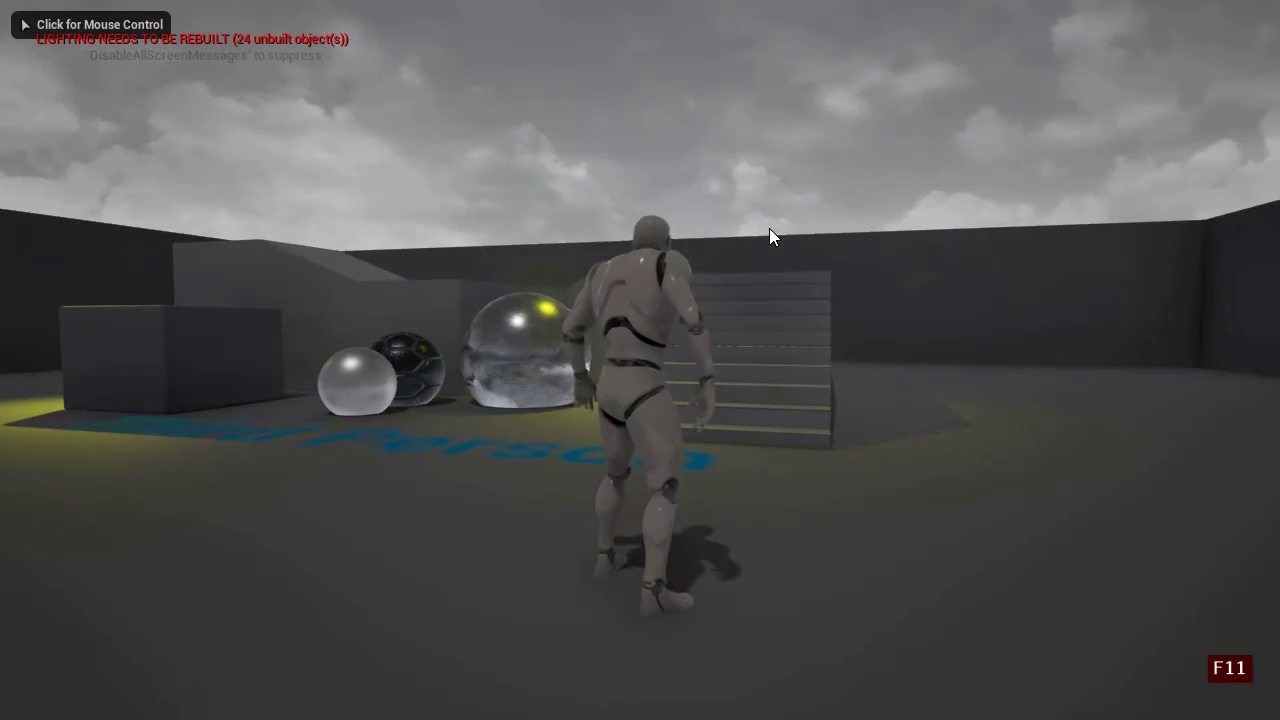
# Step: Walk the character around the box, spheres and stairs to check the lighting, and return to the normal editor layout
pyautogui.click(806, 444)
pyautogui.press('w')
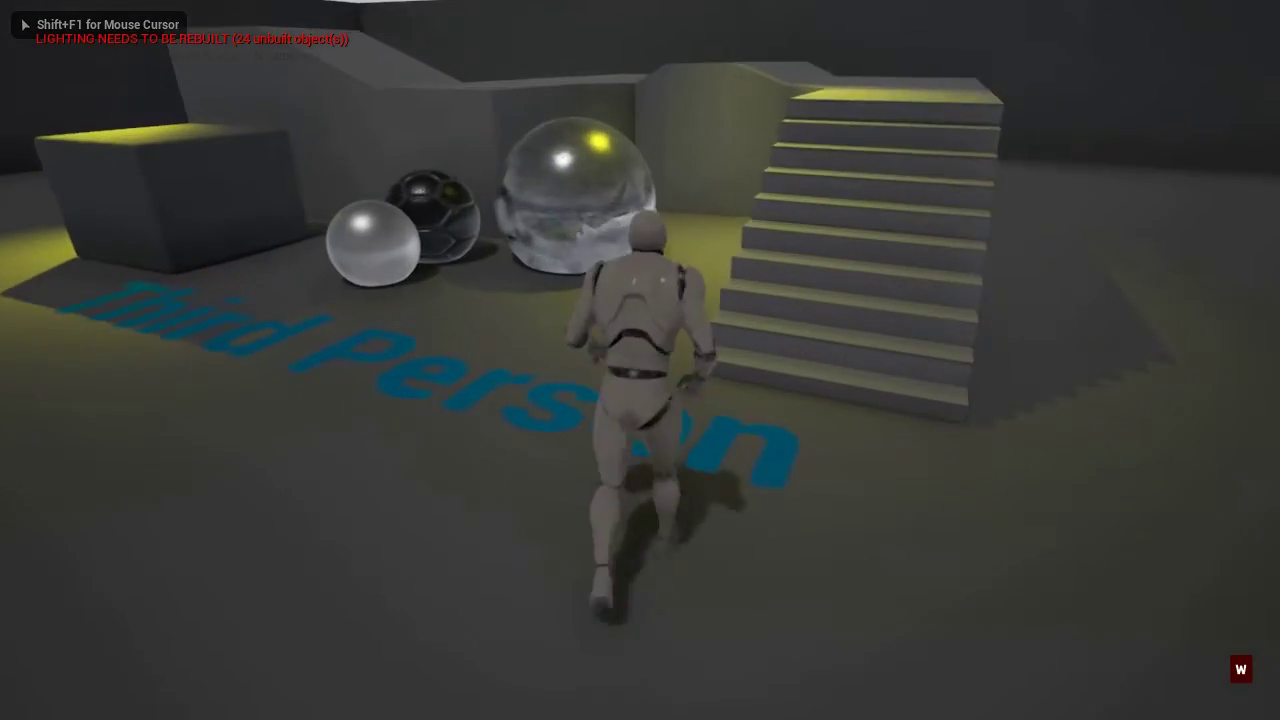
pyautogui.press('w')
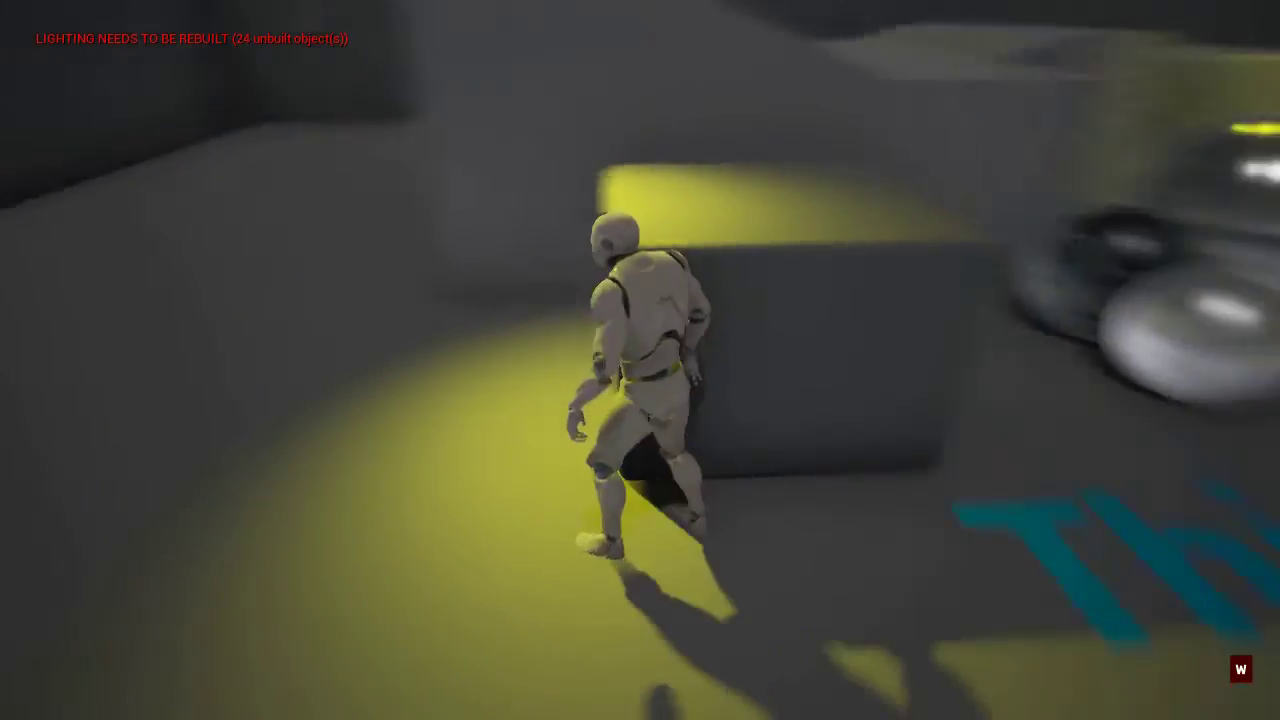
pyautogui.press('w')
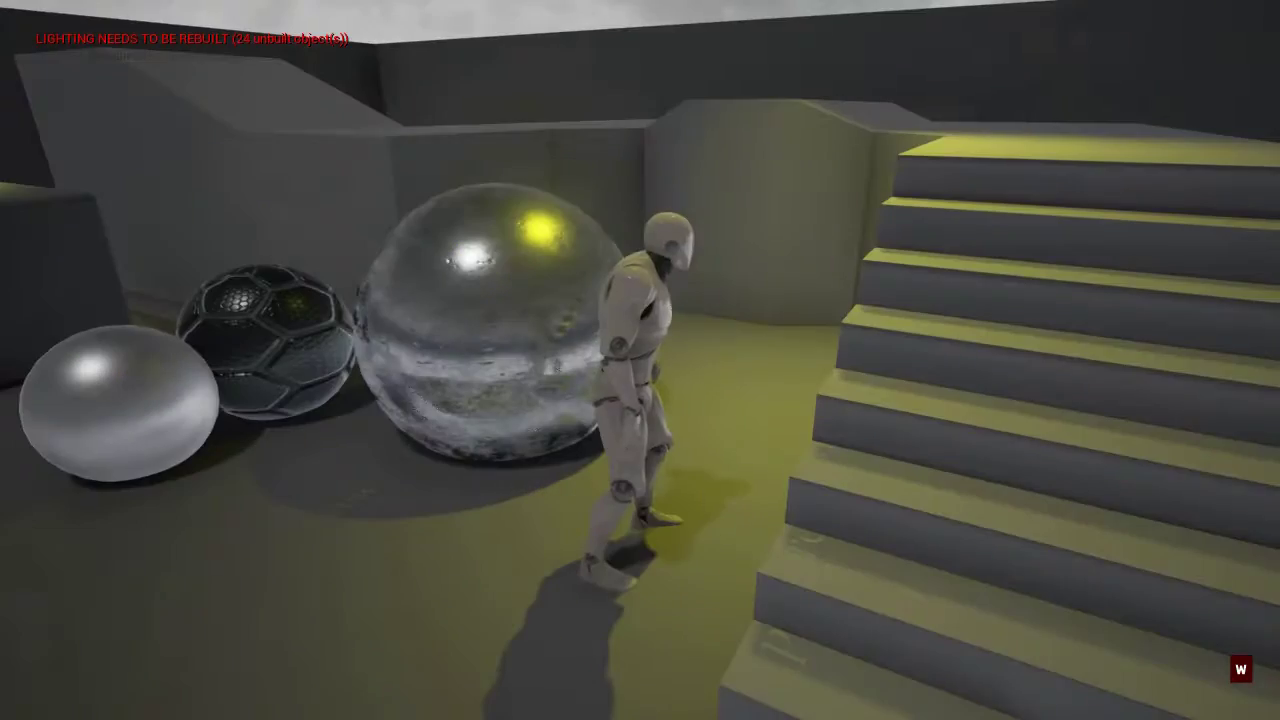
pyautogui.press('s')
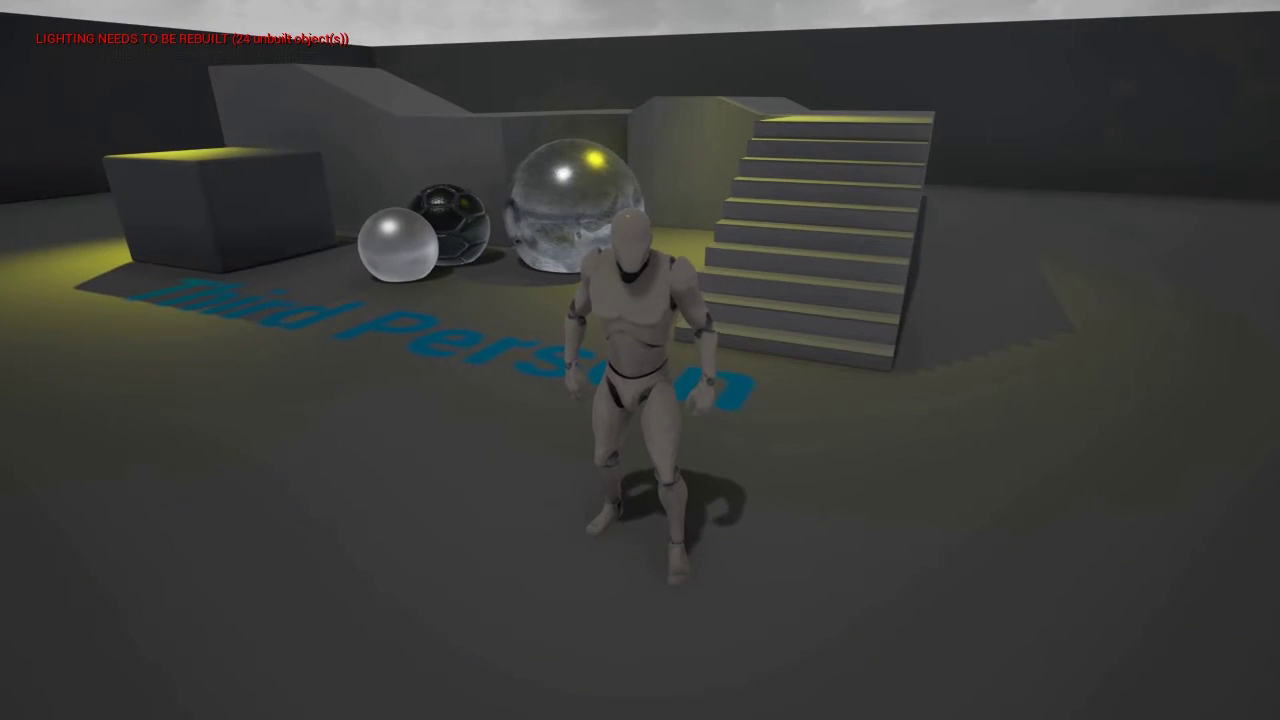
pyautogui.press('alt')
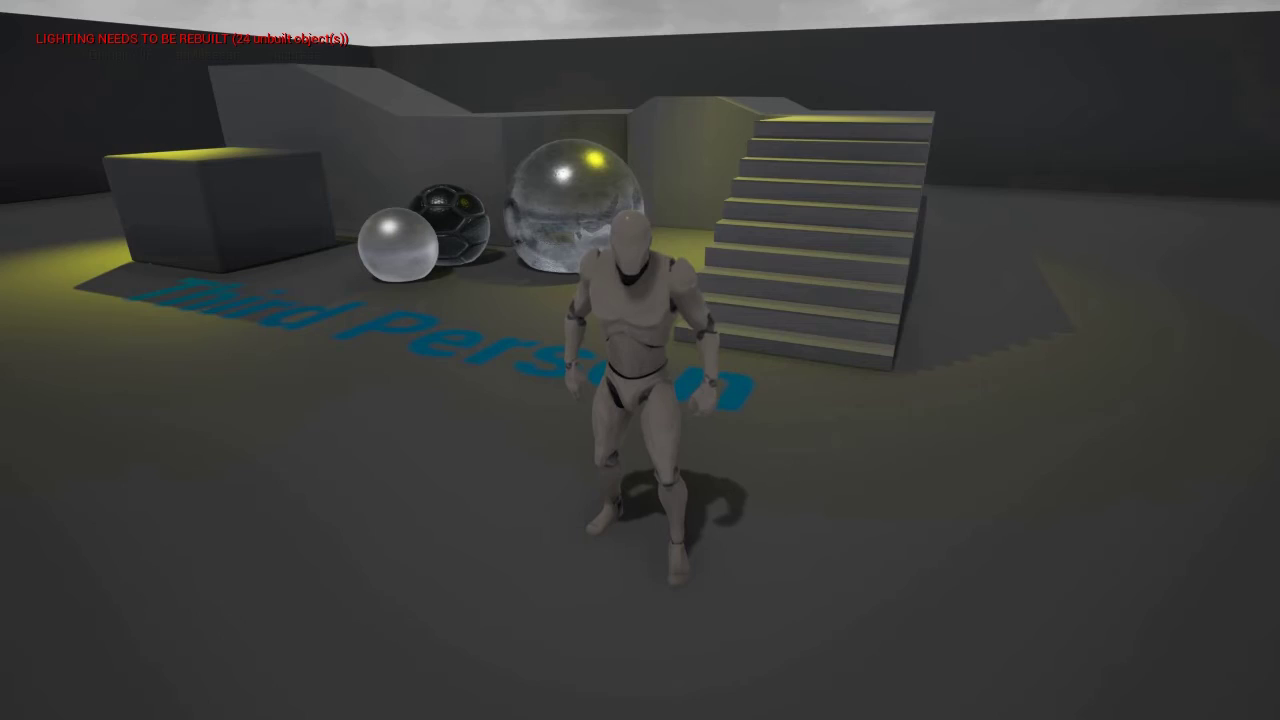
pyautogui.press('Escape')
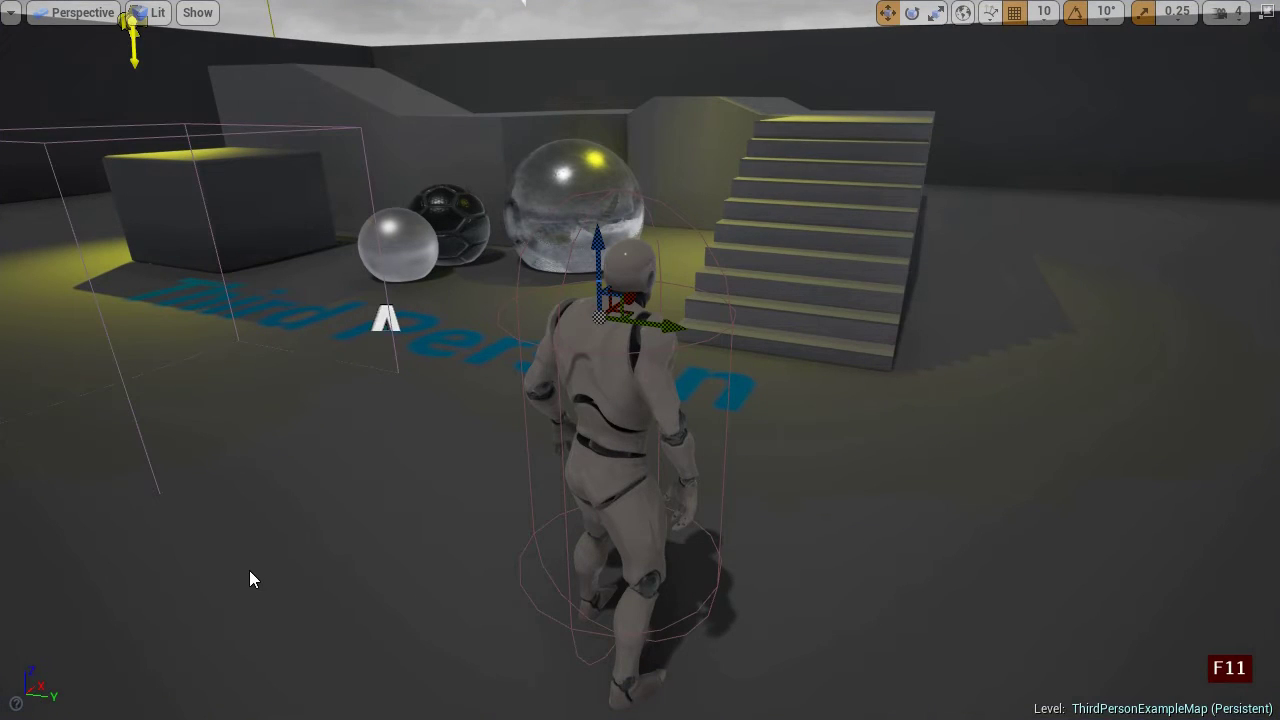
pyautogui.press('F11')
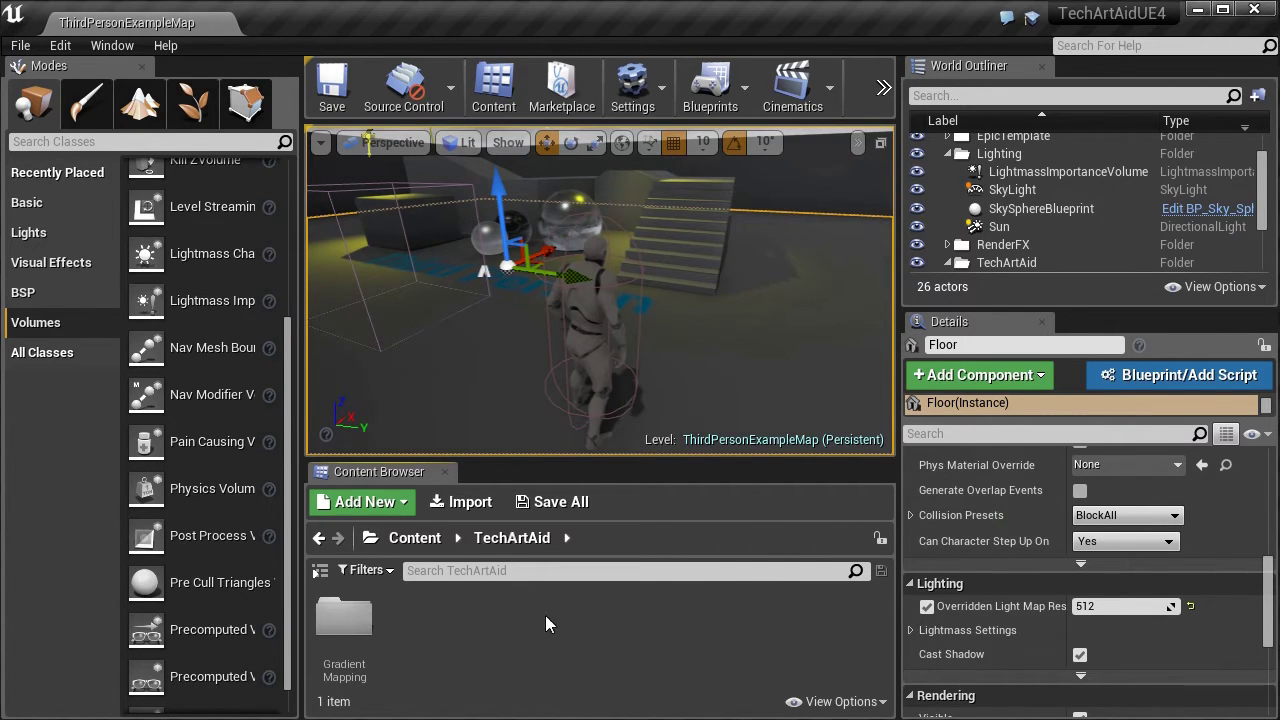
# Step: Create a folder named PostPro inside the GradientMapping folder and open it
pyautogui.rightClick(525, 631)
pyautogui.click(432, 631)
pyautogui.doubleClick(362, 630)
pyautogui.rightClick(528, 658)
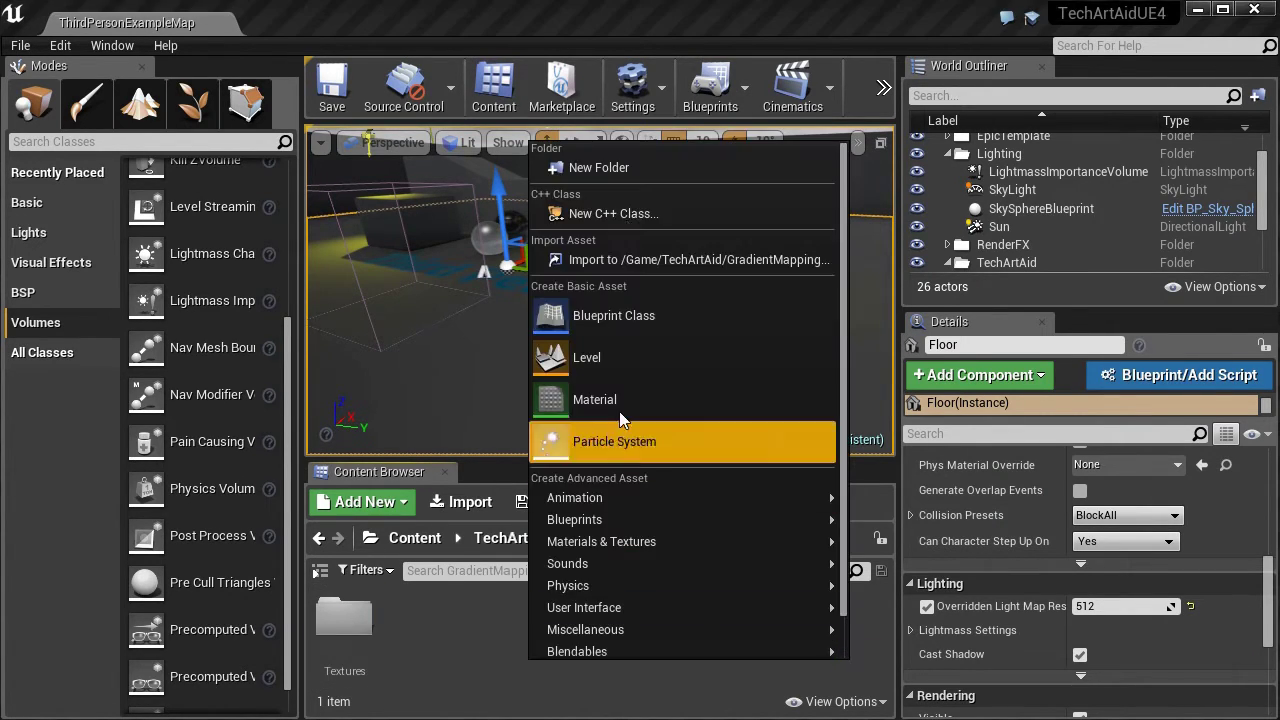
pyautogui.click(600, 168)
pyautogui.write('PostPro')
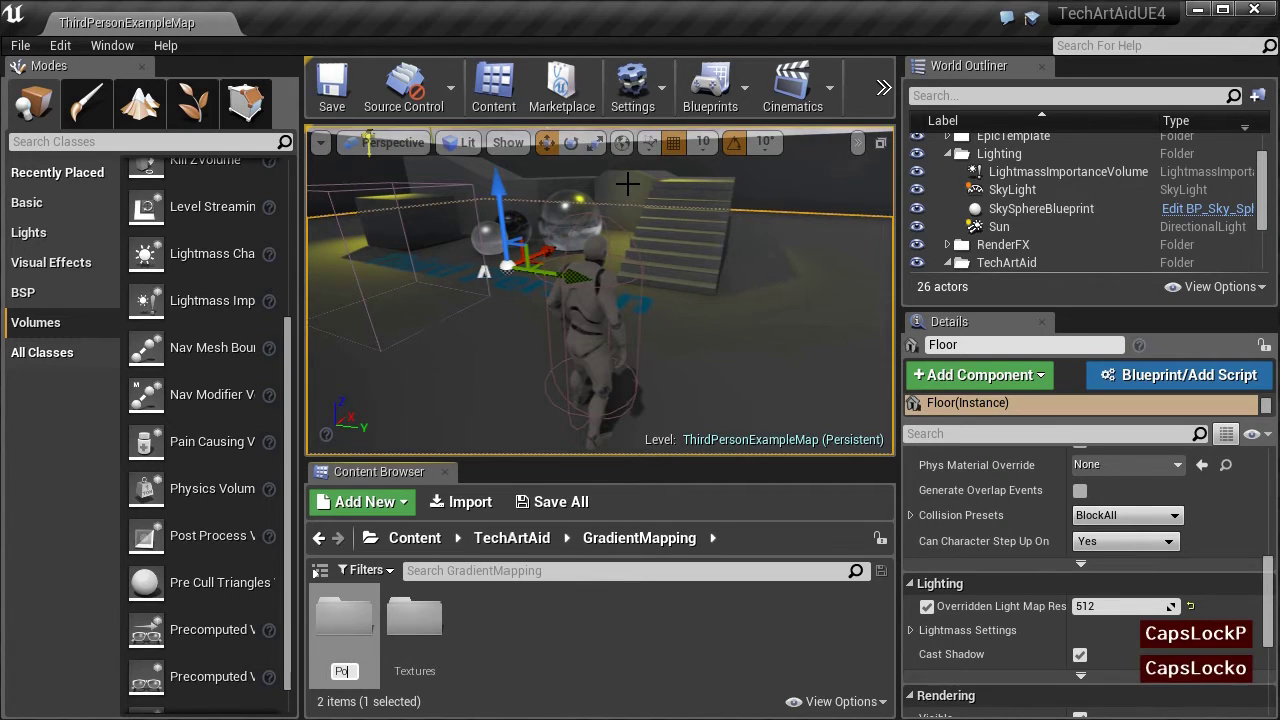
pyautogui.press('Return')
pyautogui.doubleClick(437, 630)
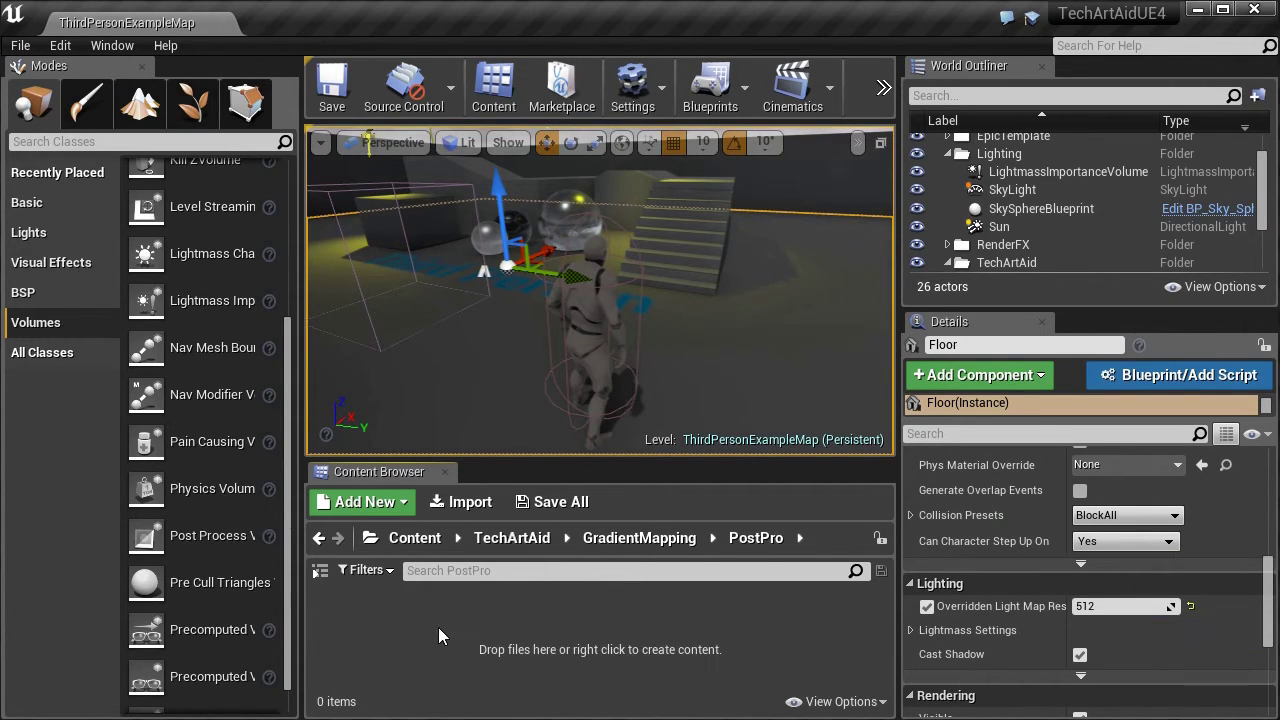
# Step: Create a blendable post-process material in the PostPro folder and name it PostPro_GradientMappingA
pyautogui.rightClick(438, 627)
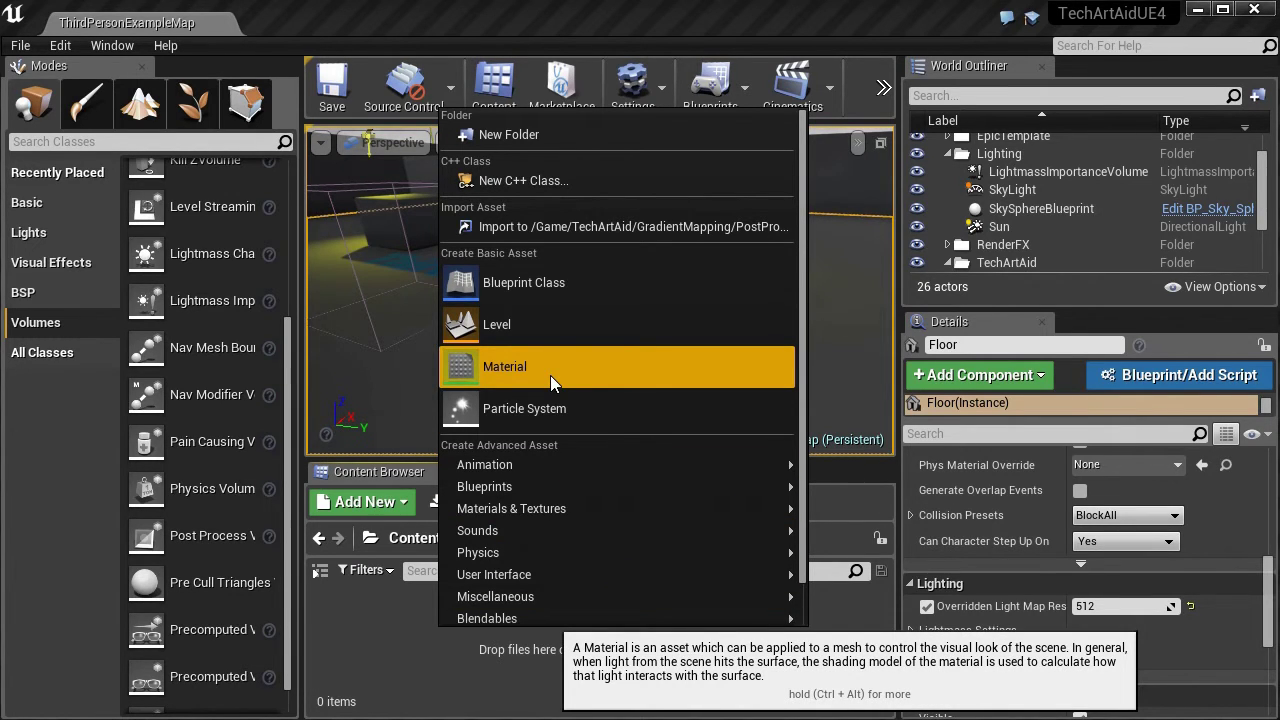
pyautogui.moveTo(496, 618)
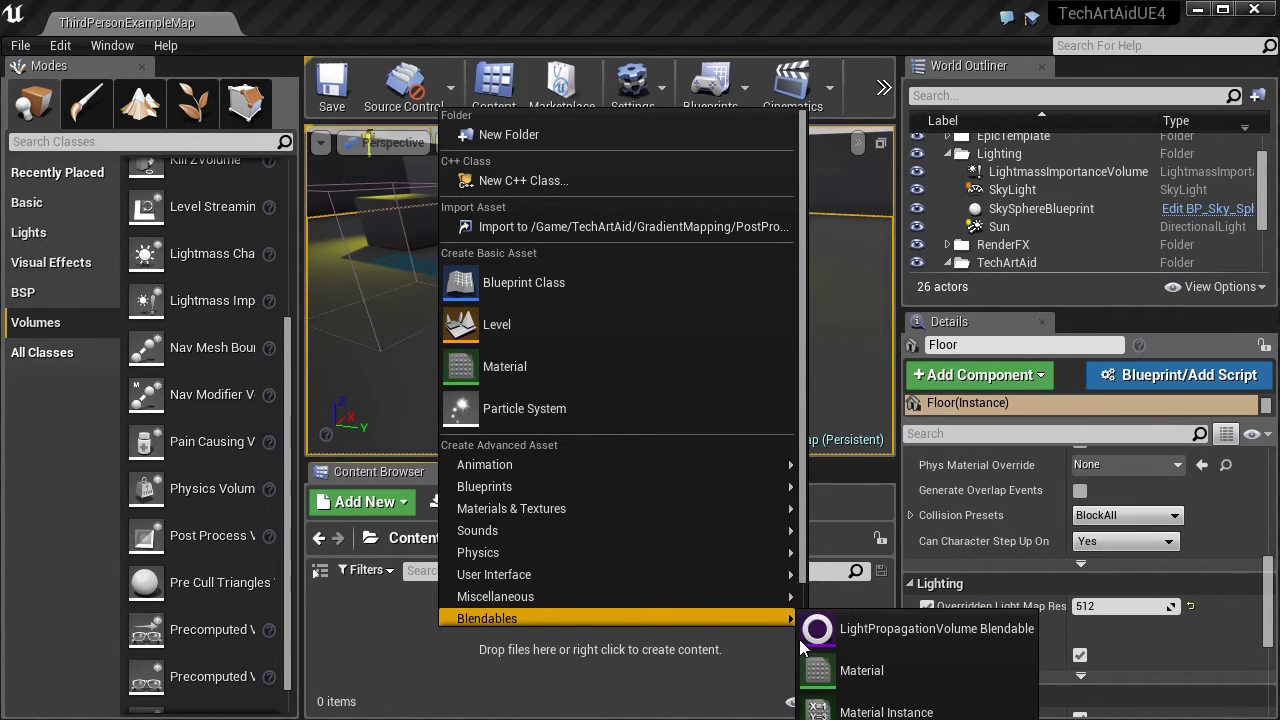
pyautogui.click(898, 668)
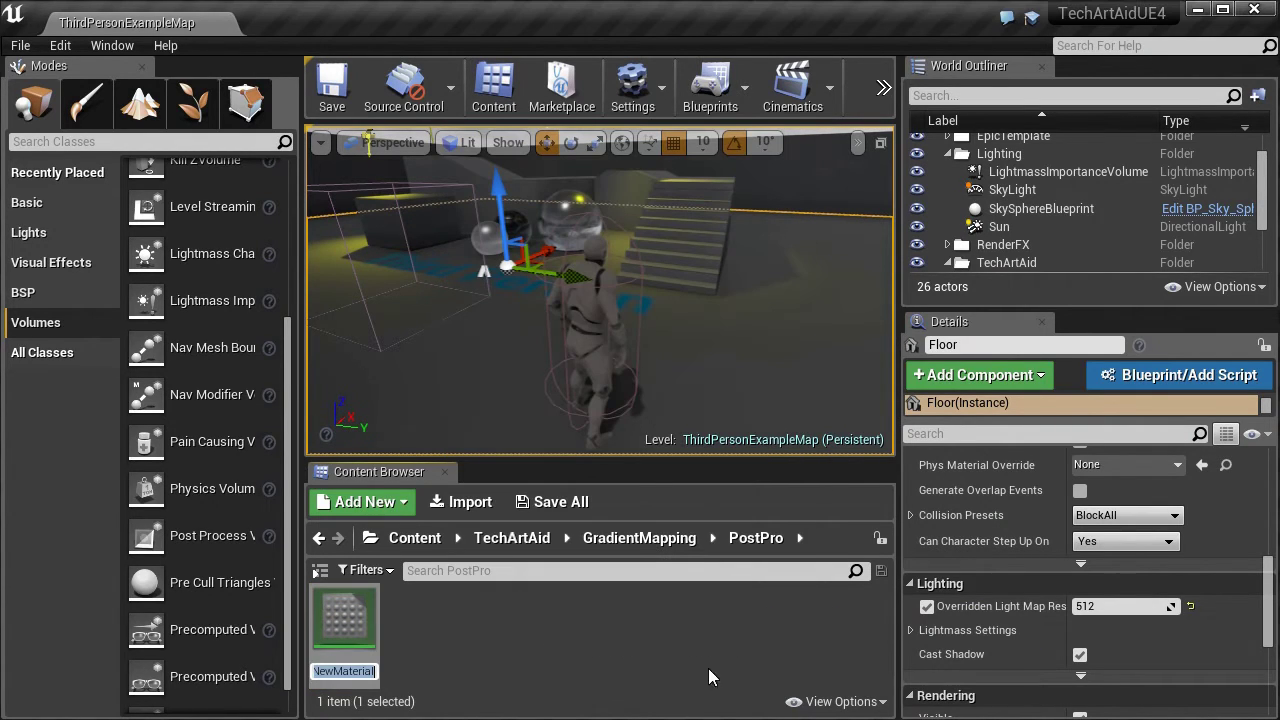
pyautogui.write('PostPro_GradientMapping')
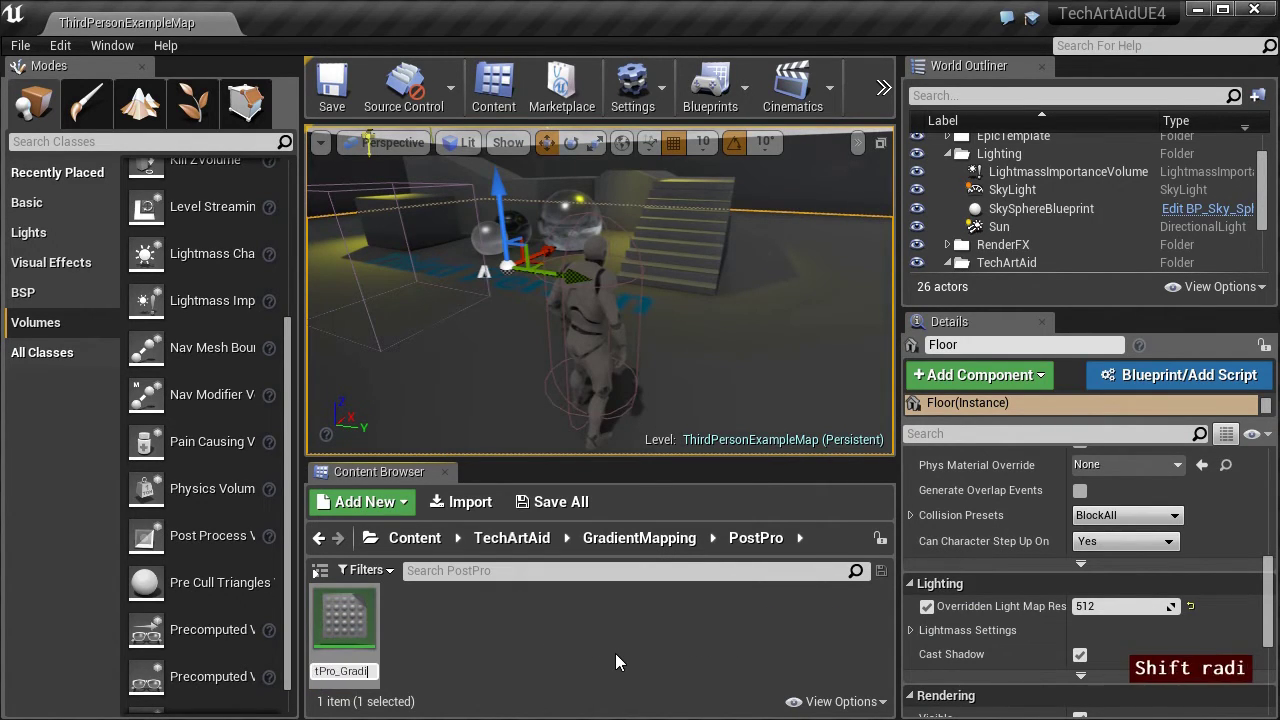
pyautogui.write('A')
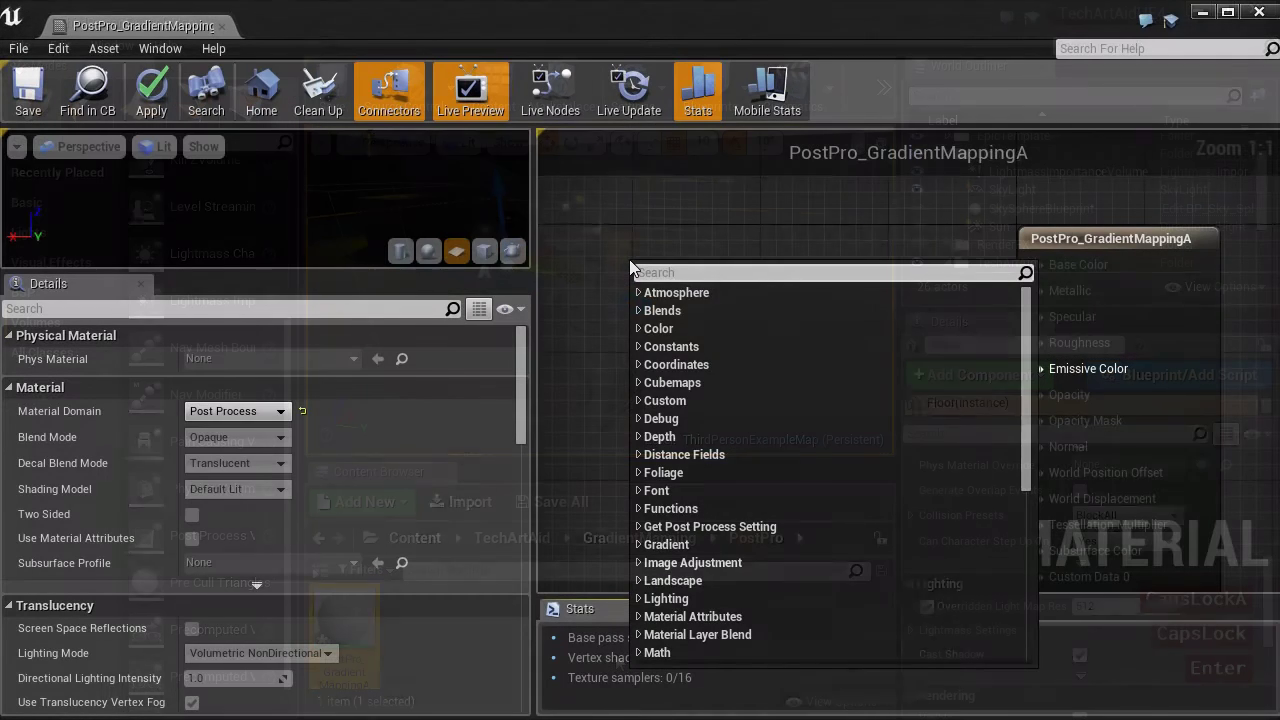
# Step: Add a SceneTexture node set to PostProcessInput0 and connect its Color output to the material's Emissive Color
pyautogui.write('sce')
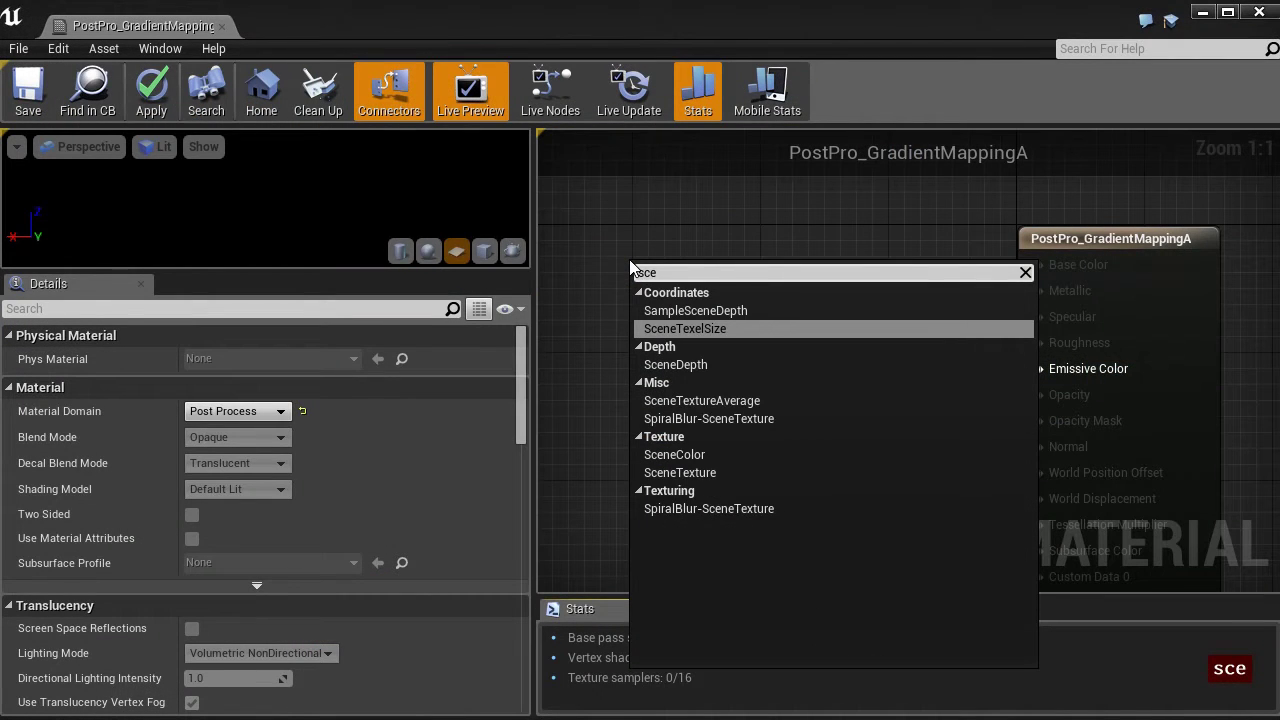
pyautogui.click(737, 472)
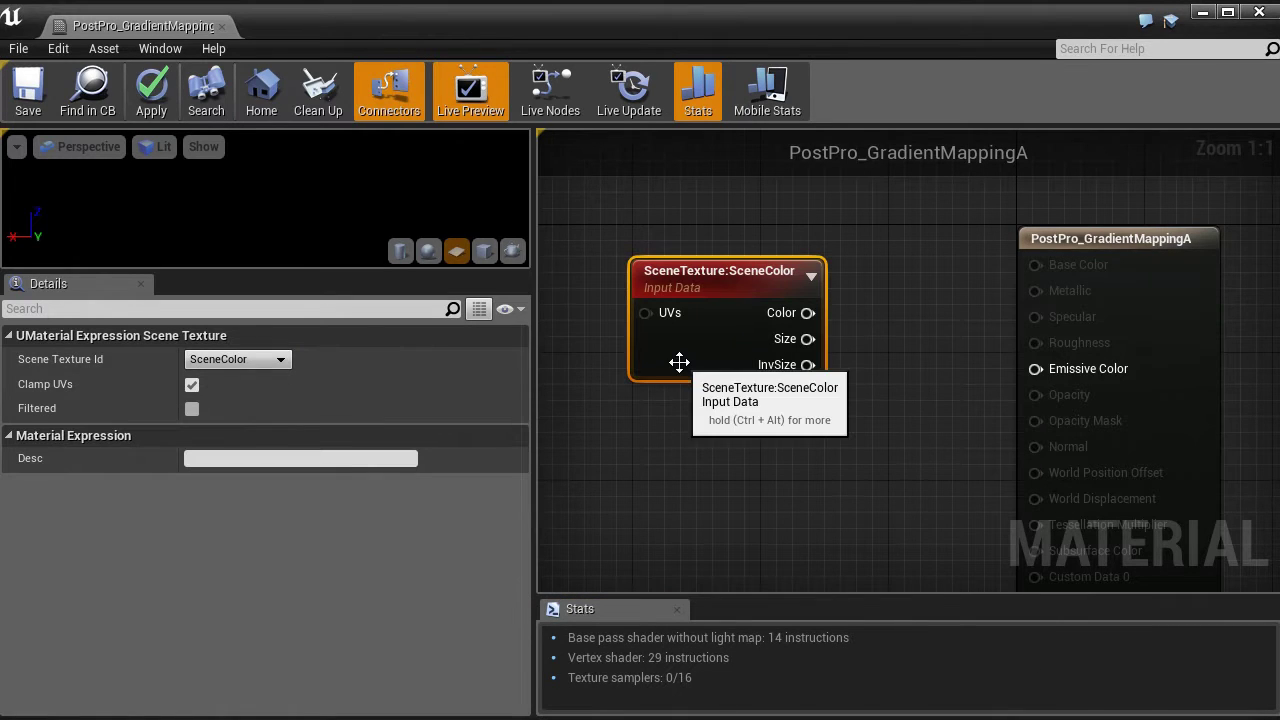
pyautogui.click(251, 362)
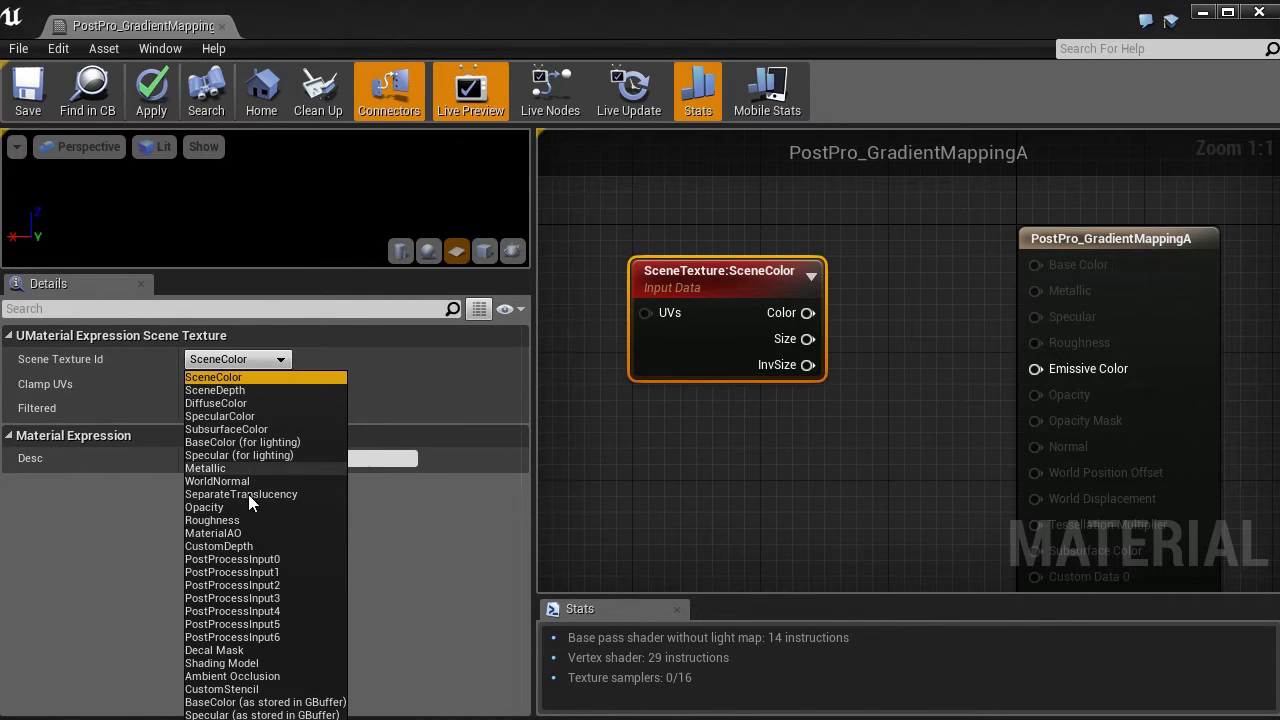
pyautogui.click(247, 560)
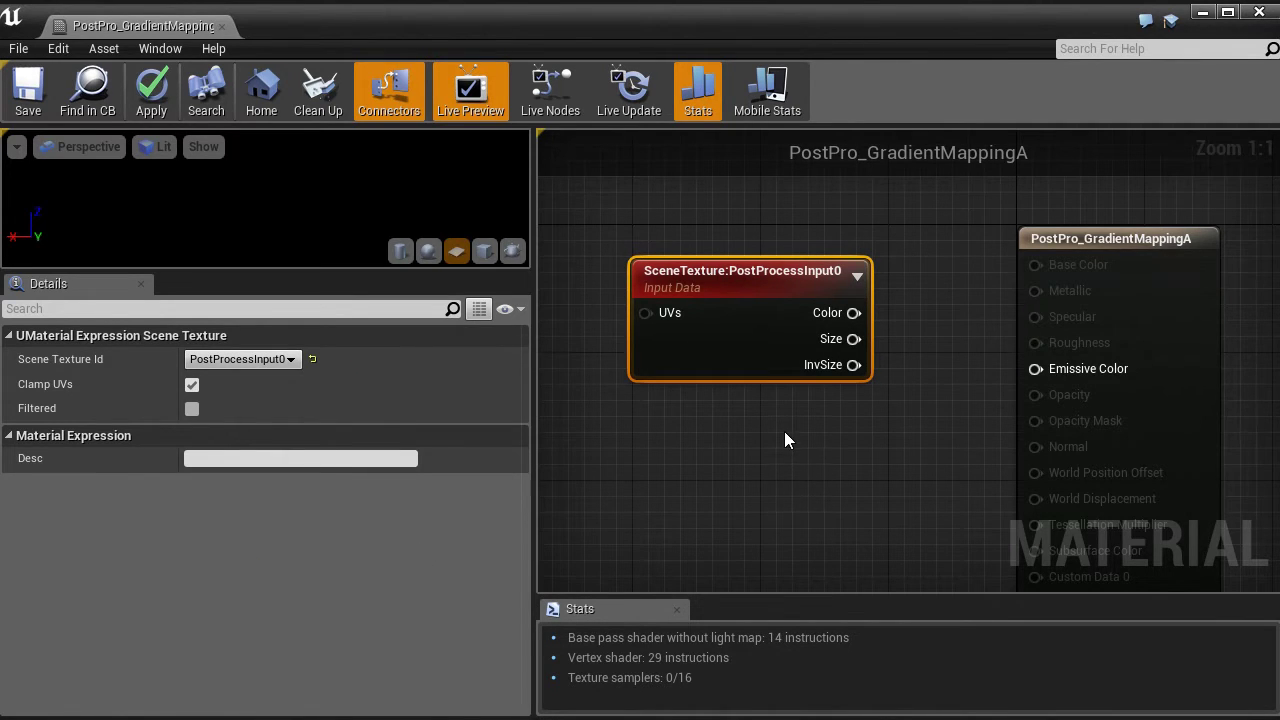
pyautogui.moveTo(853, 312); pyautogui.dragTo(1034, 368)
# Step: Add a Constant3Vector node below the SceneTexture node and set its colour to purple (0.593, 0.0893, 0.935)
pyautogui.click(719, 490)
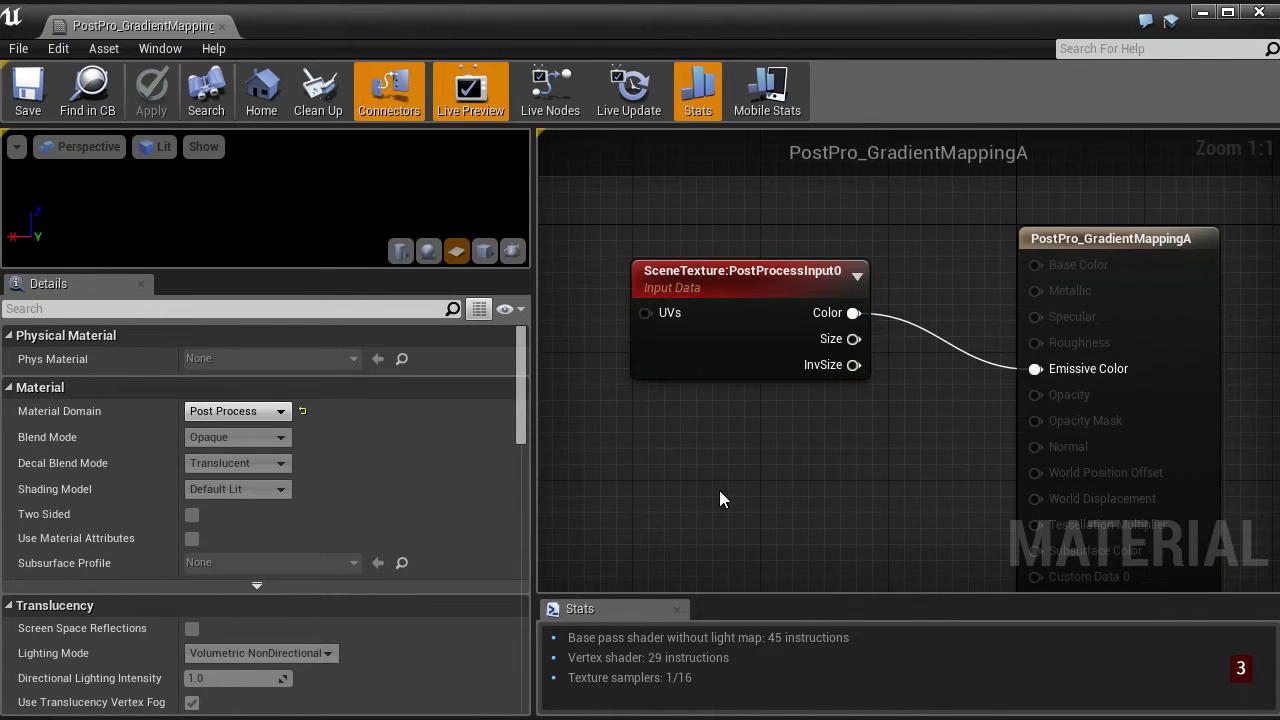
pyautogui.click(719, 490)
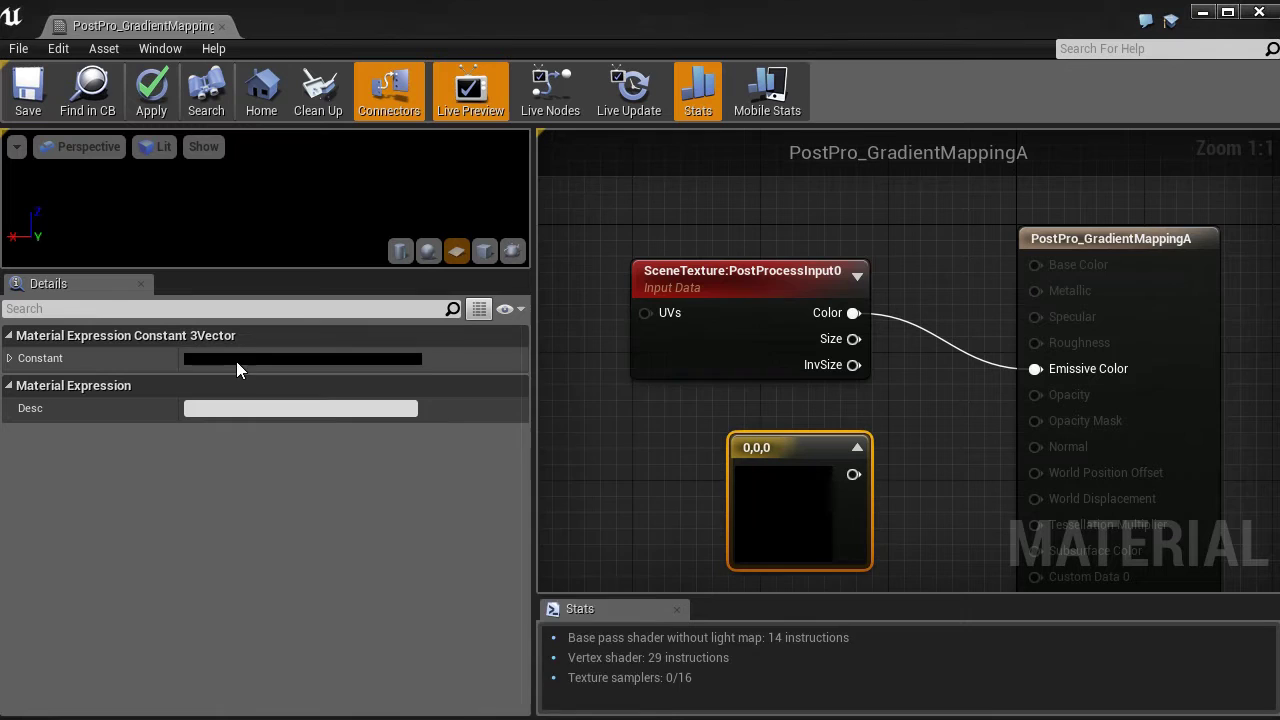
pyautogui.click(236, 361)
pyautogui.click(373, 440)
pyautogui.click(534, 442)
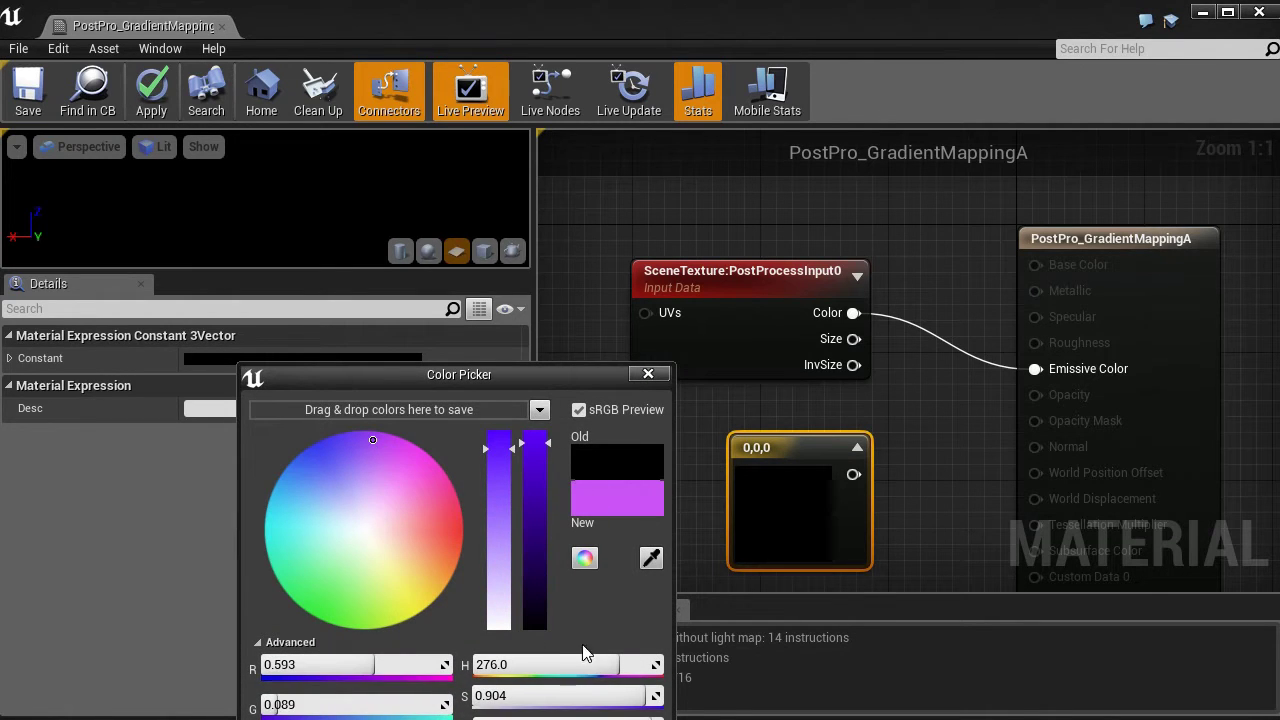
pyautogui.click(759, 562)
# Step: Connect the purple constant to Emissive Color, apply the material, and narrow the material editor window to uncover the level viewport
pyautogui.moveTo(865, 474); pyautogui.dragTo(1035, 369)
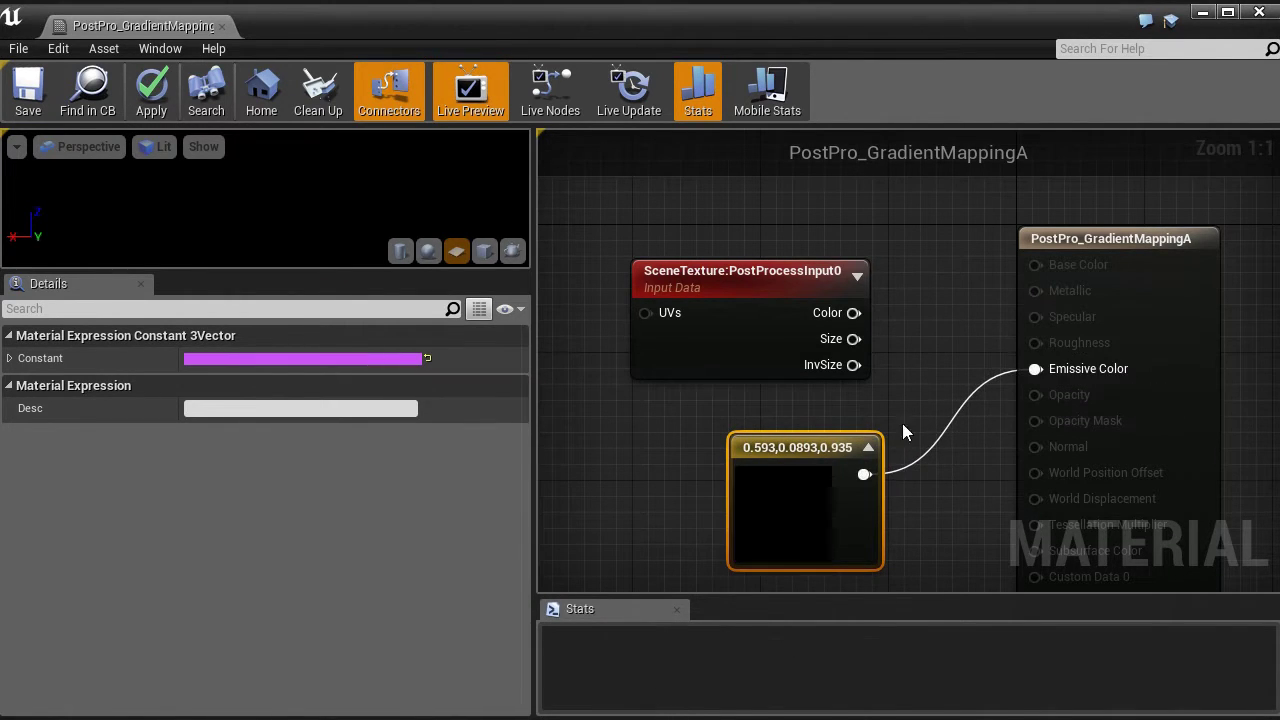
pyautogui.click(151, 90)
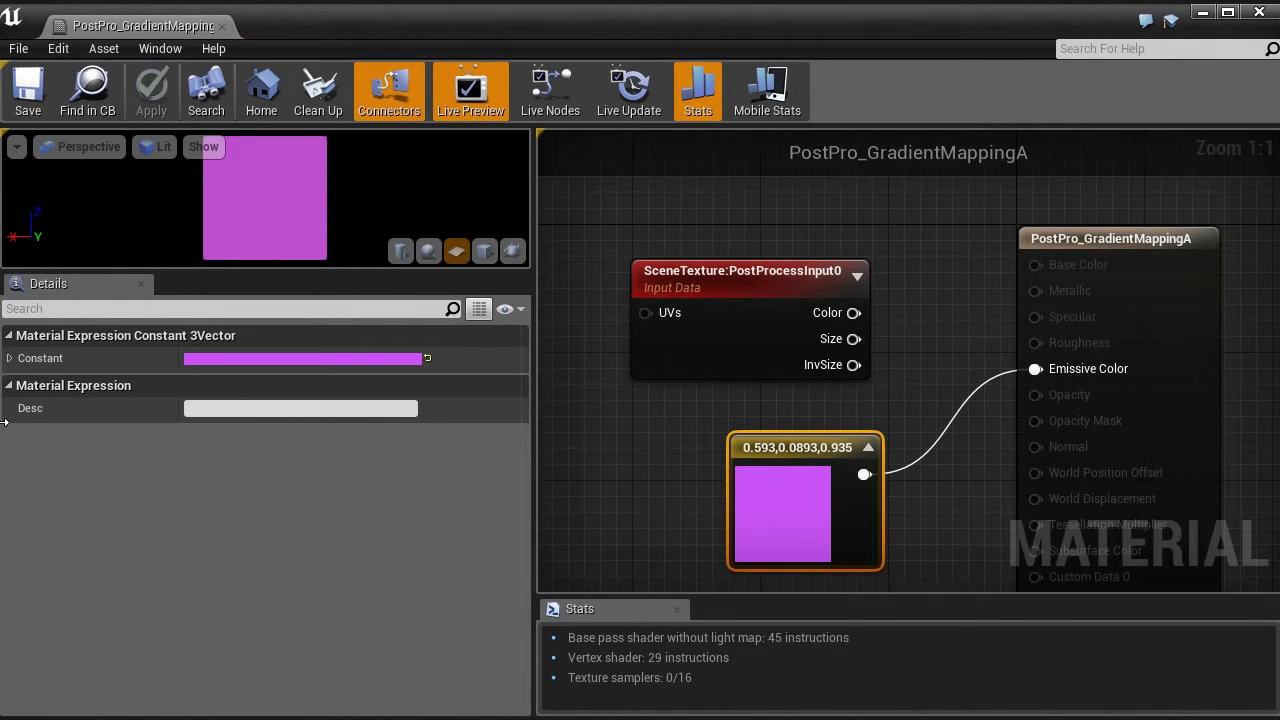
pyautogui.moveTo(4, 422); pyautogui.dragTo(520, 422)
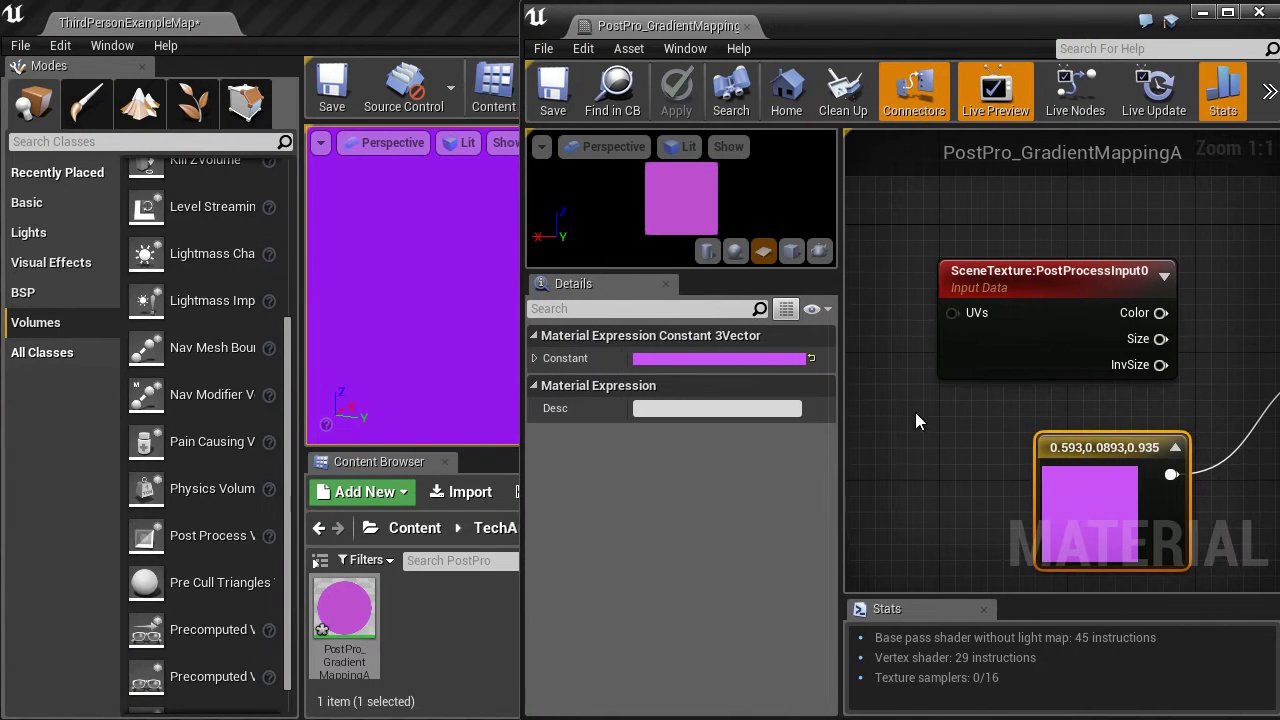
# Step: Collapse the material's property sections from Translucency to Thumbnail except Post Process Material, and choose After Tonemapping as its Blendable Location
pyautogui.click(891, 451)
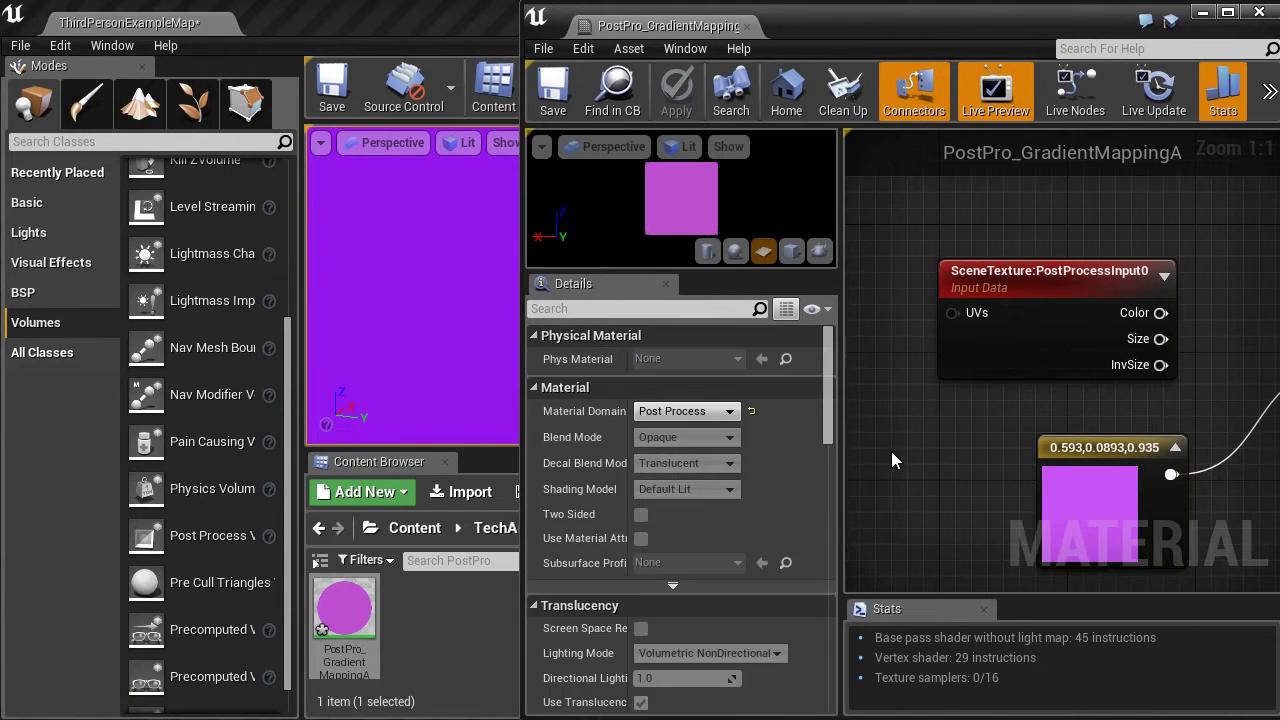
pyautogui.click(533, 605)
pyautogui.click(532, 630)
pyautogui.scroll(-4, 720, 475)
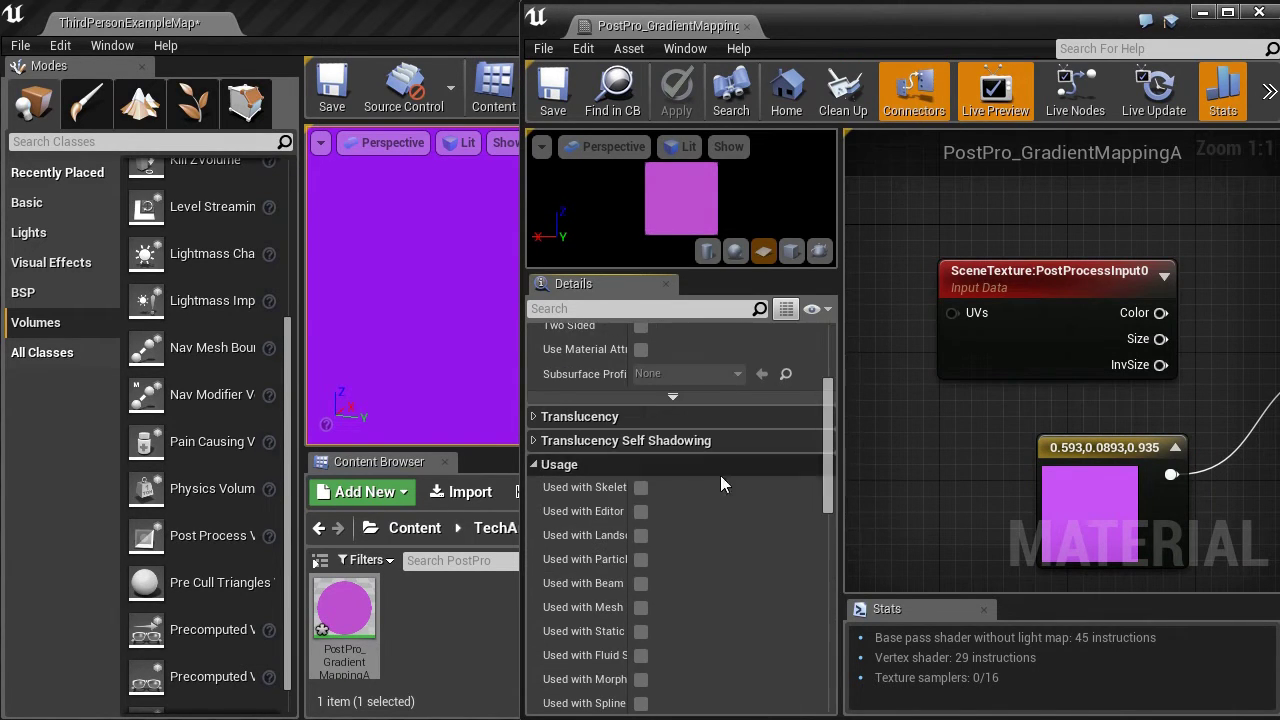
pyautogui.click(533, 464)
pyautogui.click(535, 488)
pyautogui.click(532, 511)
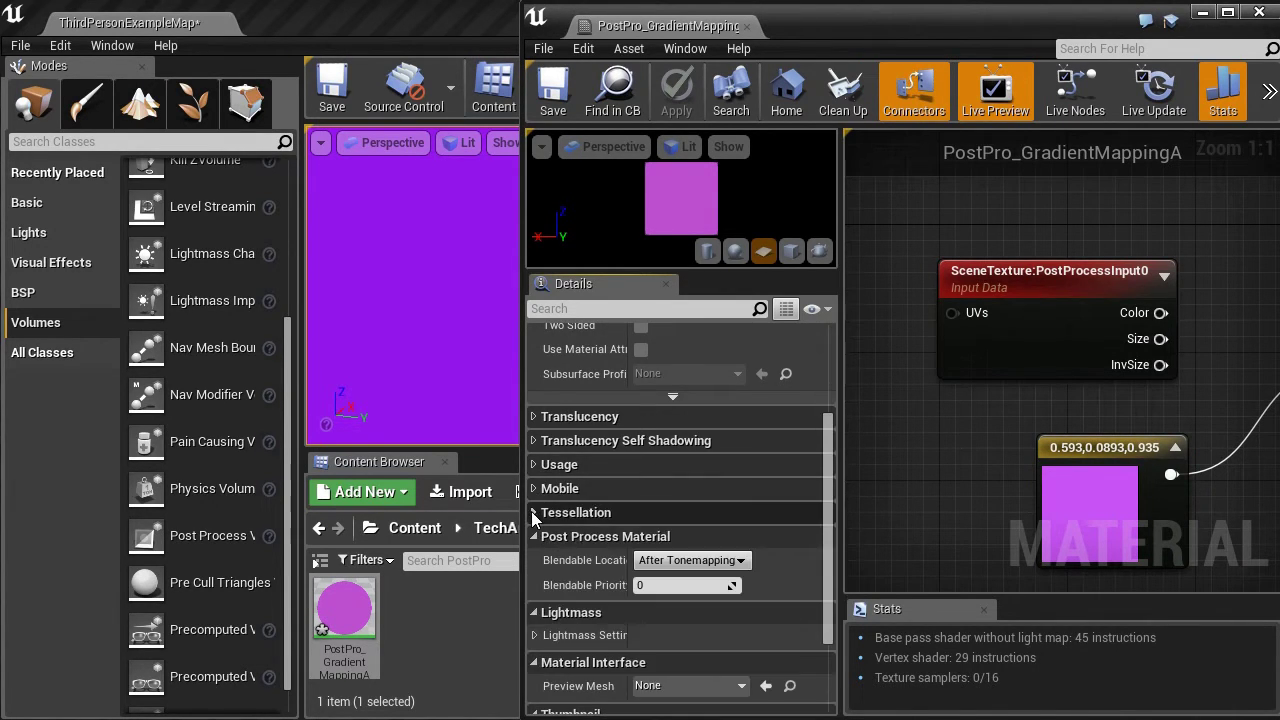
pyautogui.click(532, 603)
pyautogui.click(534, 632)
pyautogui.click(534, 657)
pyautogui.click(742, 603)
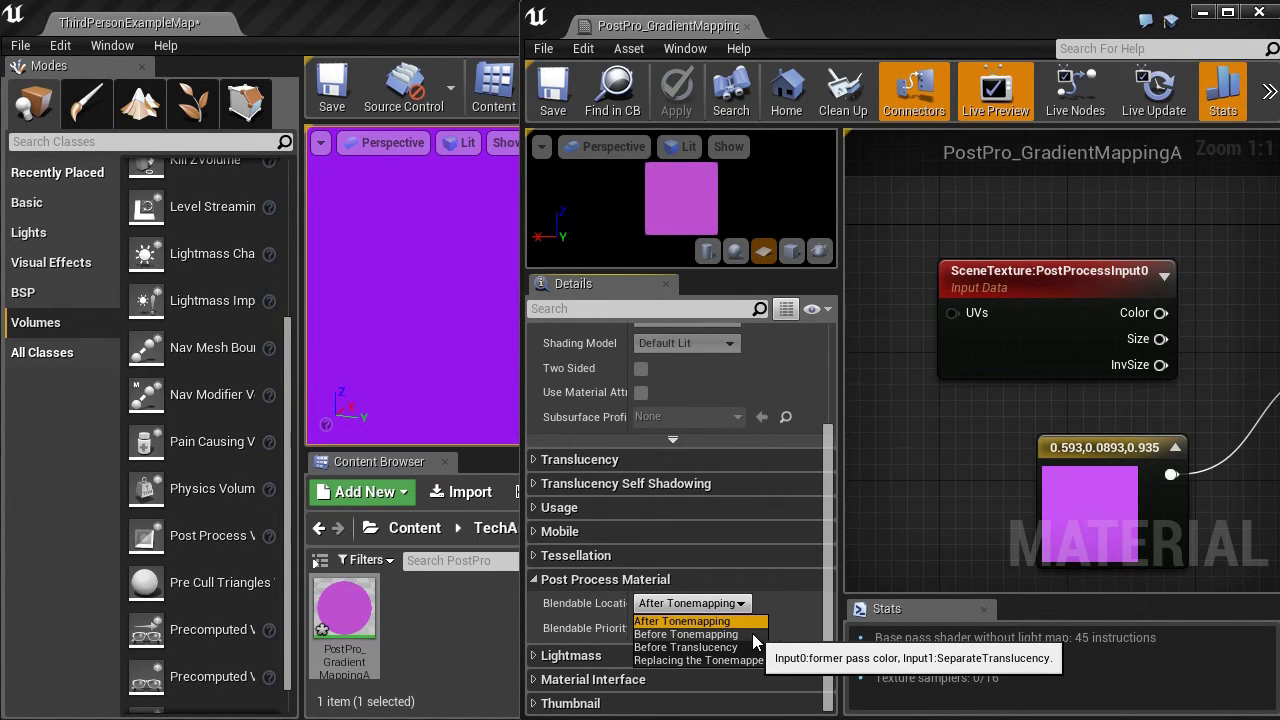
pyautogui.click(756, 622)
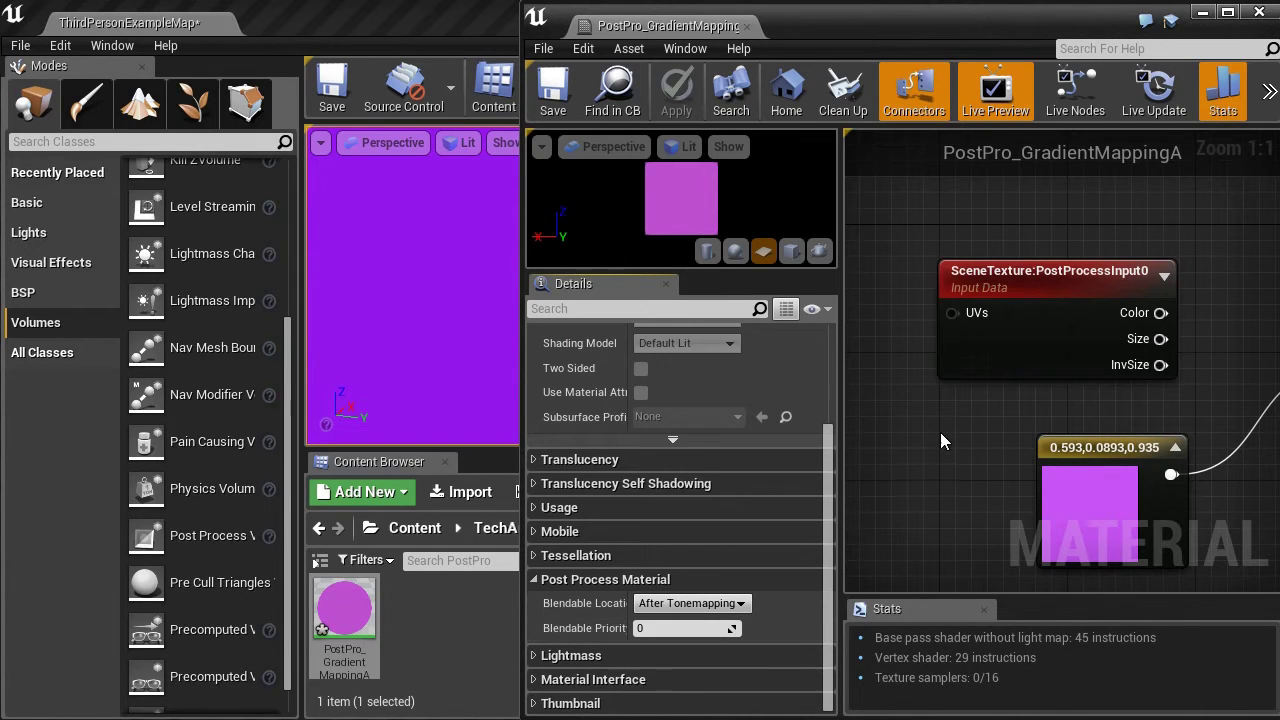
# Step: Rearrange the workspace by narrowing the Modes and Details panels, widening the material editor window and shrinking the Stats area
pyautogui.scroll(-1, 940, 432)
pyautogui.moveTo(956, 442); pyautogui.dragTo(924, 447, button='right')
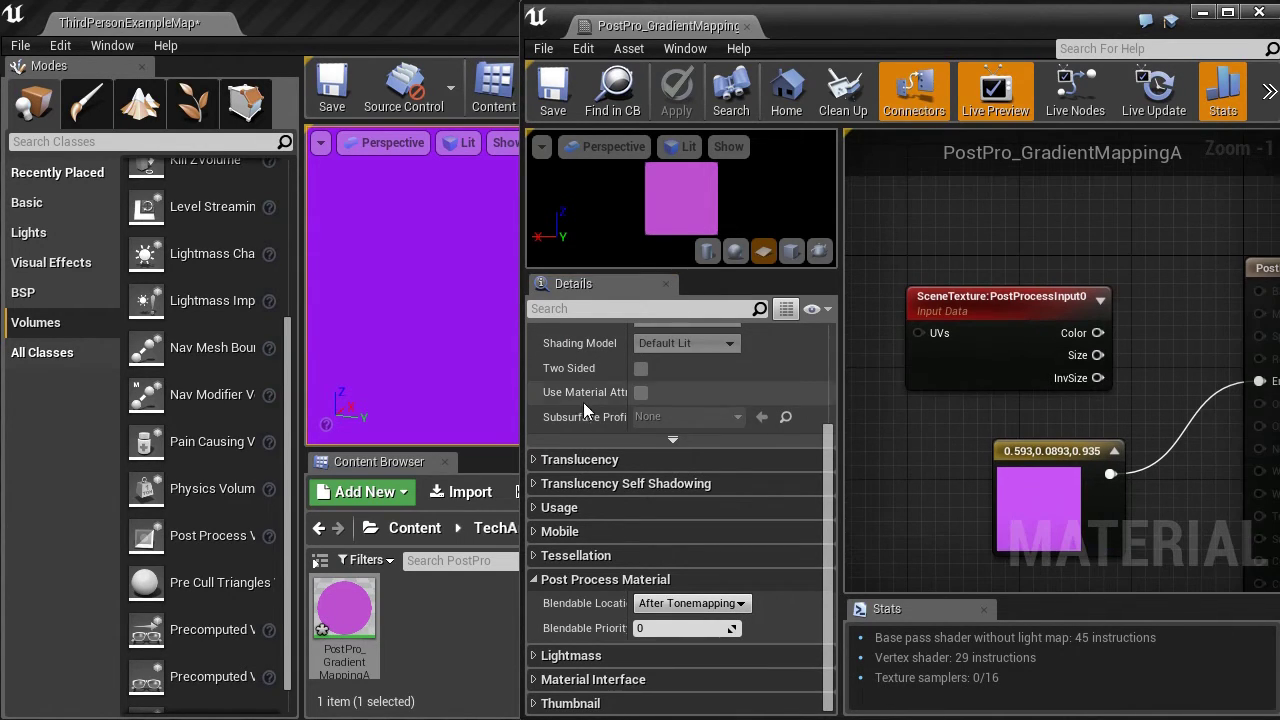
pyautogui.moveTo(301, 366); pyautogui.dragTo(196, 366)
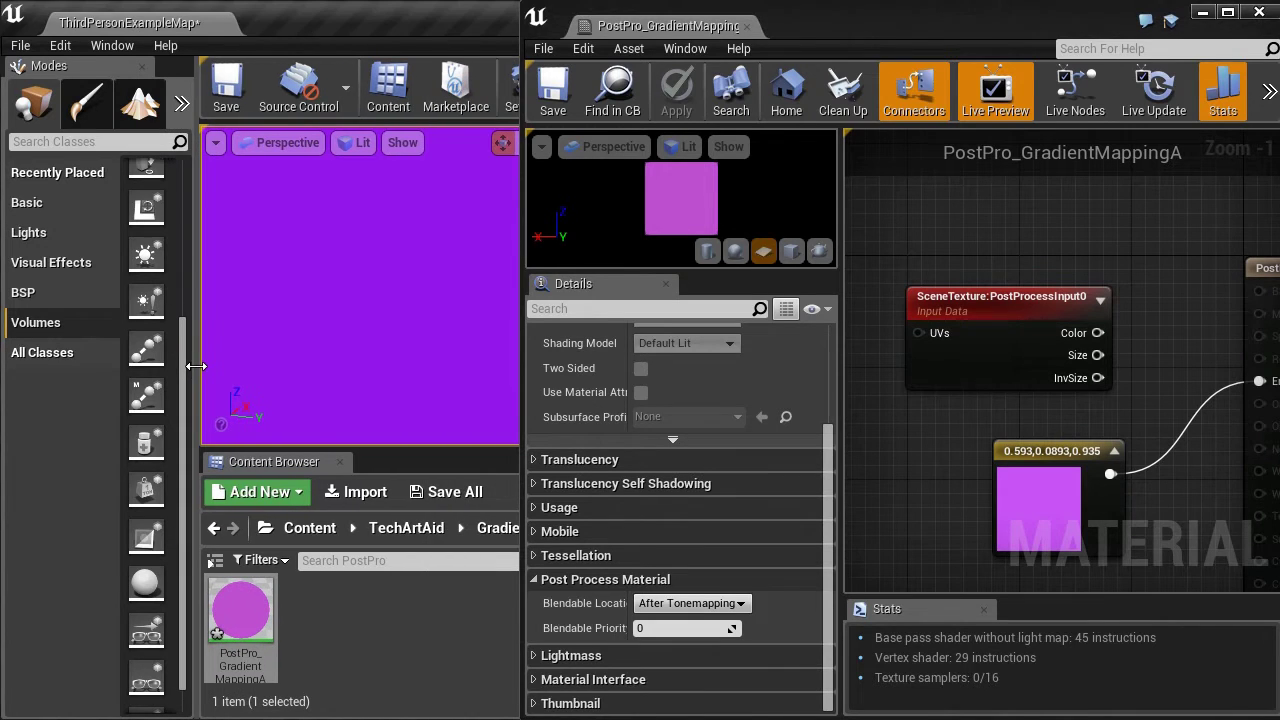
pyautogui.moveTo(519, 400); pyautogui.dragTo(481, 400)
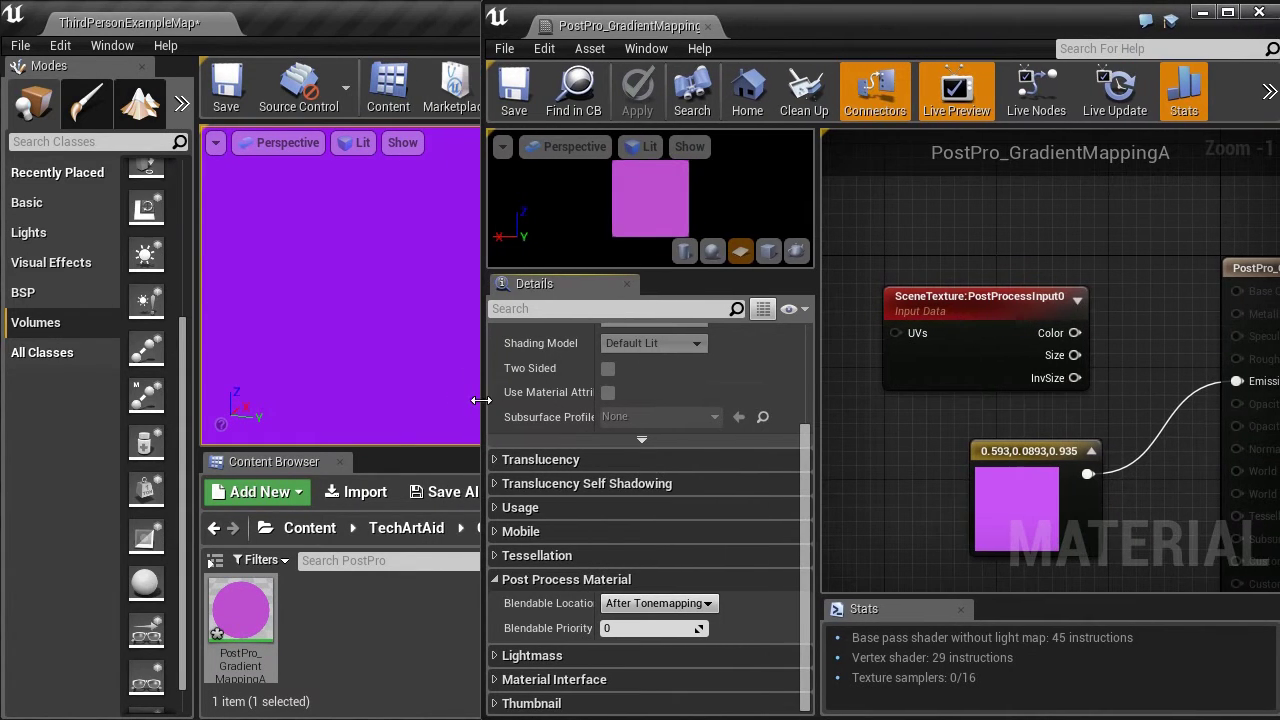
pyautogui.moveTo(817, 408); pyautogui.dragTo(694, 415)
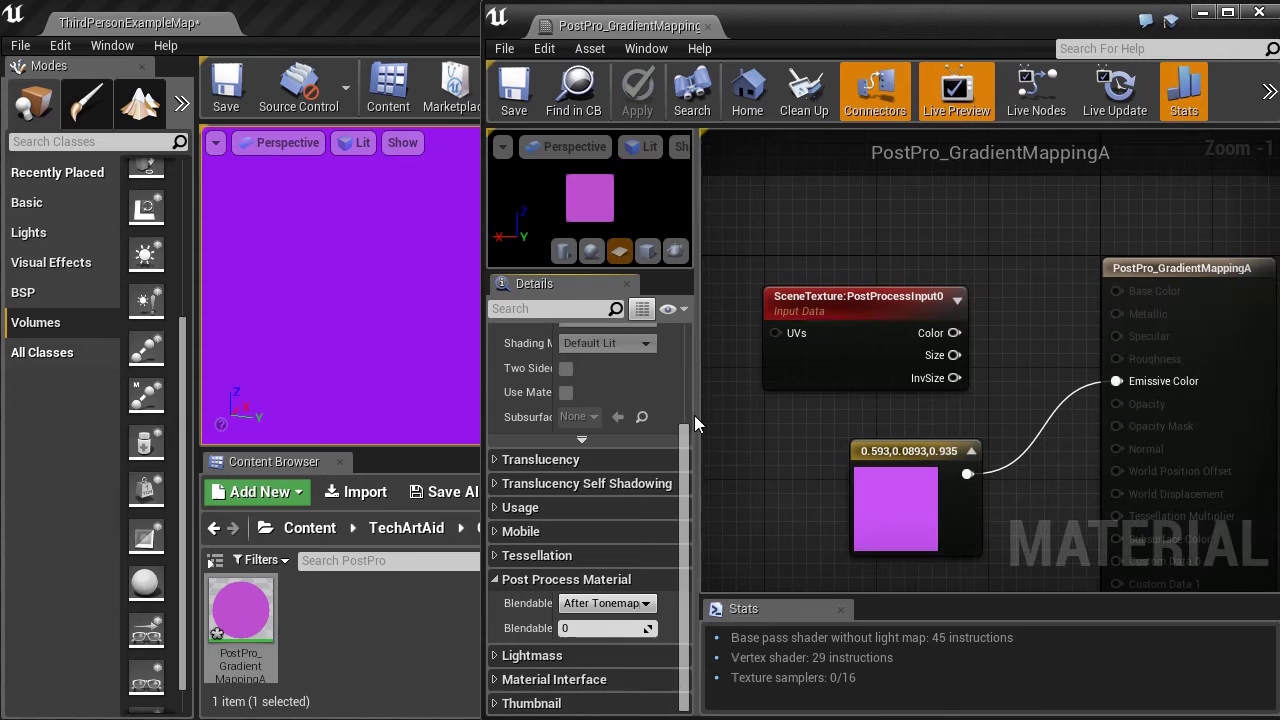
pyautogui.scroll(3, 634, 499)
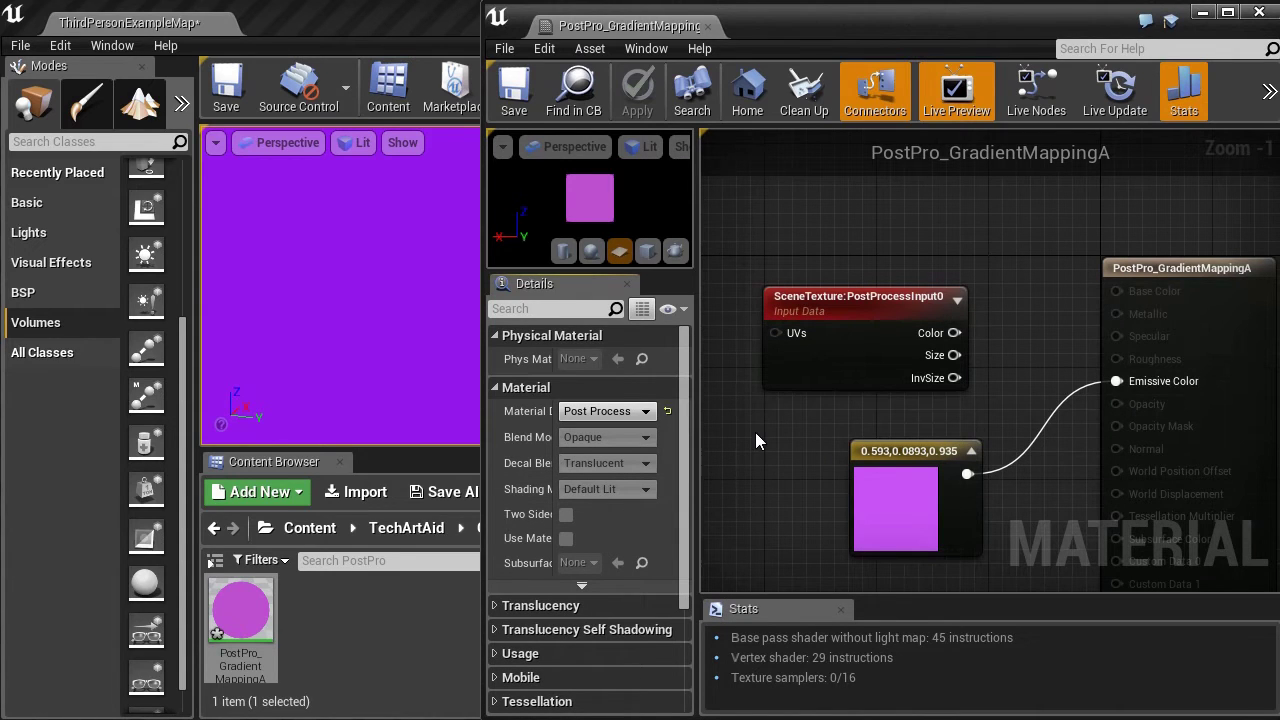
pyautogui.moveTo(878, 598); pyautogui.dragTo(879, 638)
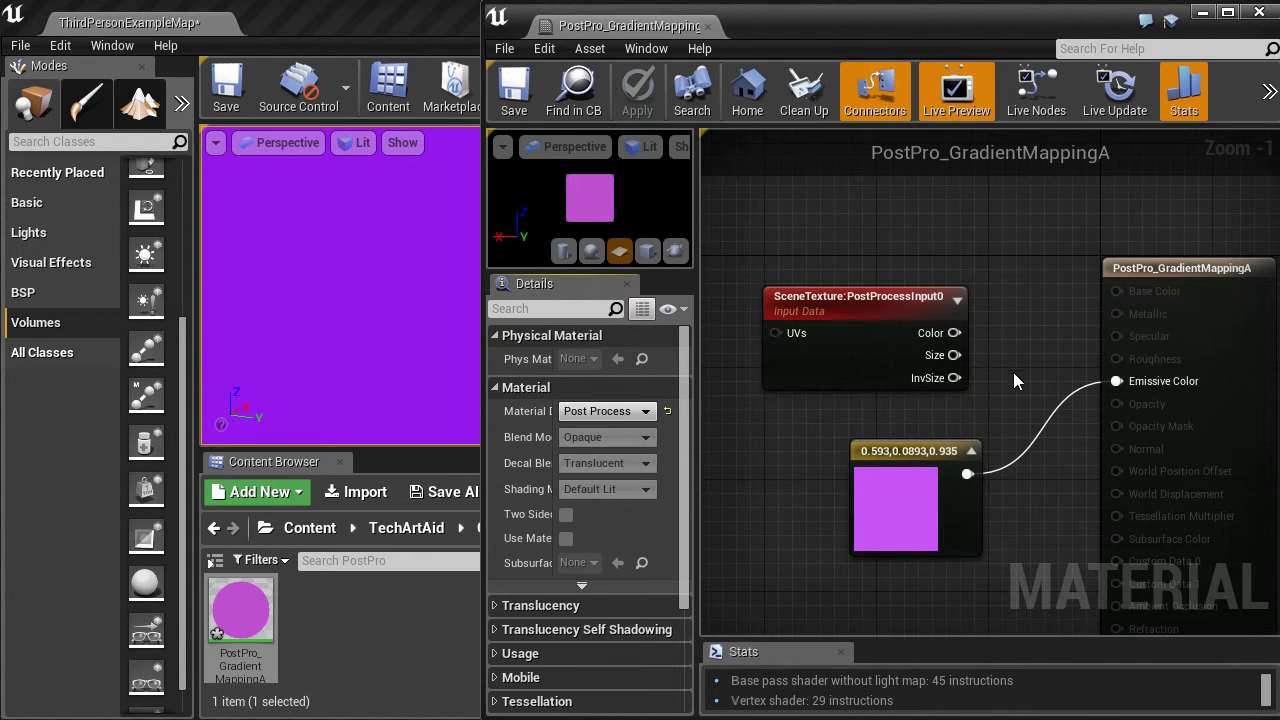
# Step: Move the purple constant lower, connect the SceneTexture Color output to Emissive Color again, and apply the material
pyautogui.scroll(-2, 1013, 372)
pyautogui.click(903, 462)
pyautogui.moveTo(903, 462); pyautogui.dragTo(818, 538)
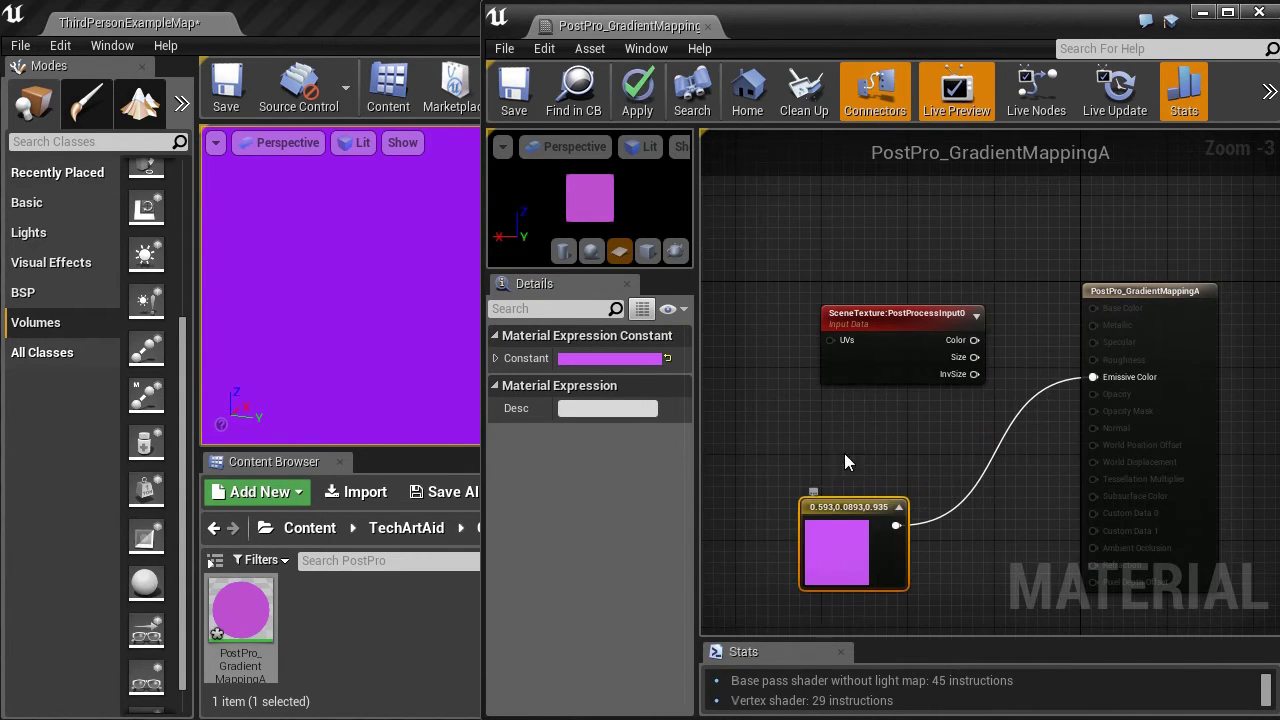
pyautogui.moveTo(905, 351); pyautogui.dragTo(1094, 377)
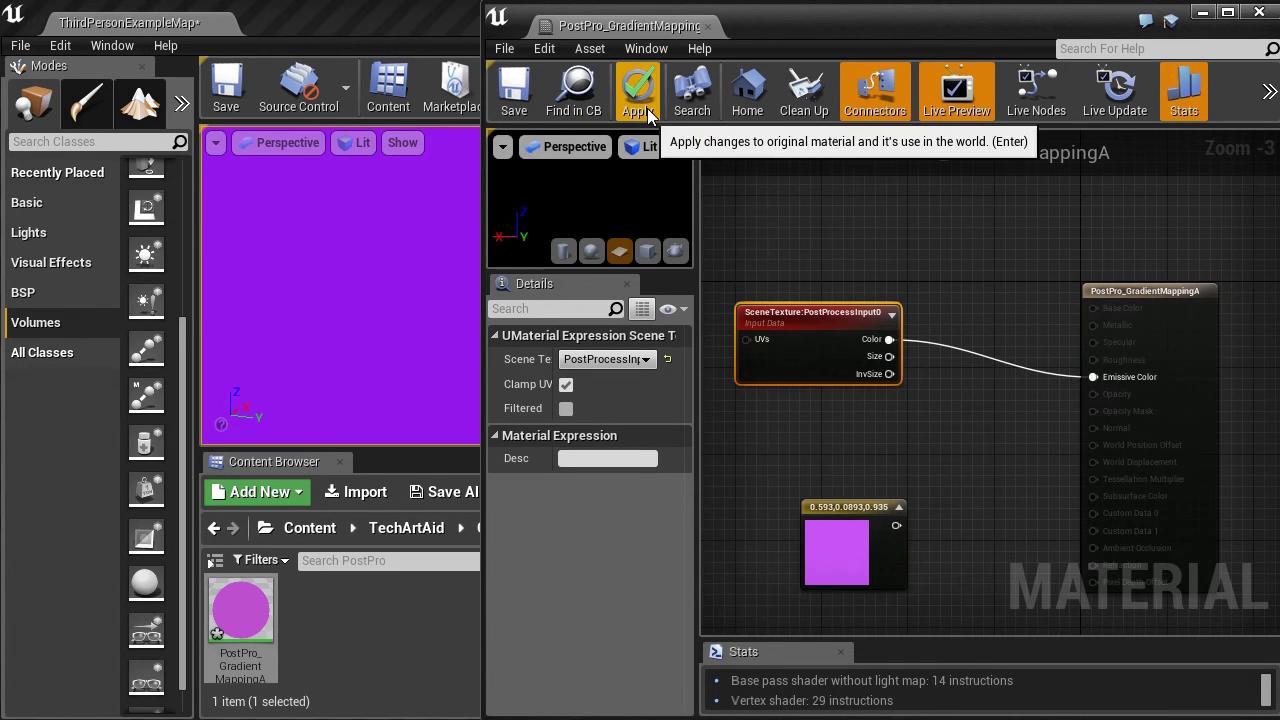
pyautogui.click(647, 108)
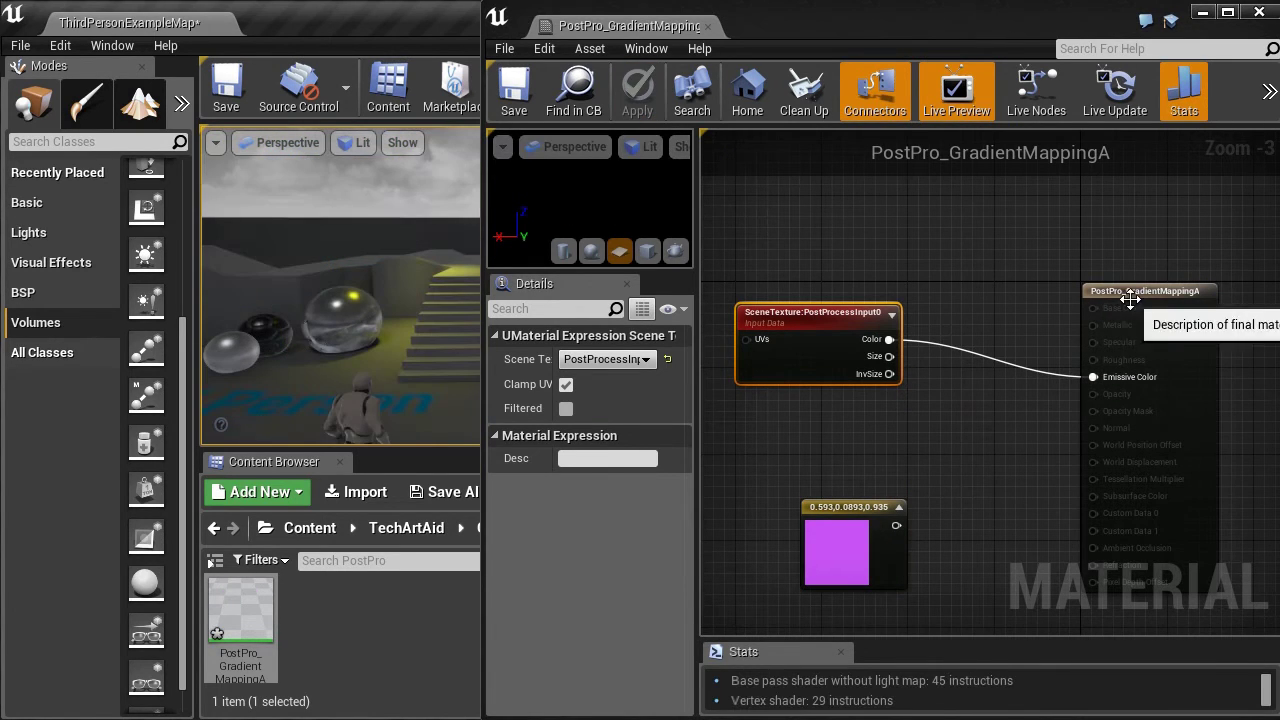
# Step: Add a Multiply node with SceneTexture Color in A and the purple constant in B, and connect it to Emissive Color
pyautogui.moveTo(1122, 293); pyautogui.dragTo(1187, 296)
pyautogui.click(984, 420)
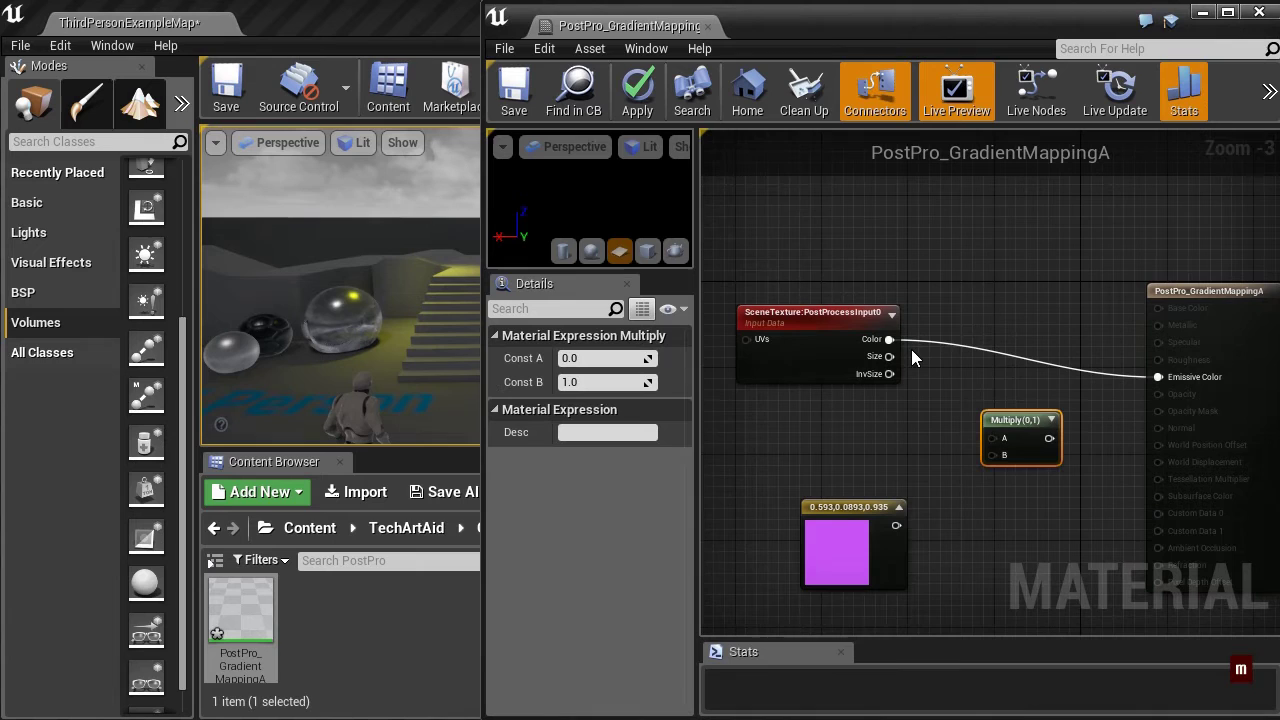
pyautogui.moveTo(889, 339); pyautogui.dragTo(1004, 441)
pyautogui.moveTo(896, 525); pyautogui.dragTo(1178, 381)
pyautogui.moveTo(1031, 438); pyautogui.dragTo(1160, 377)
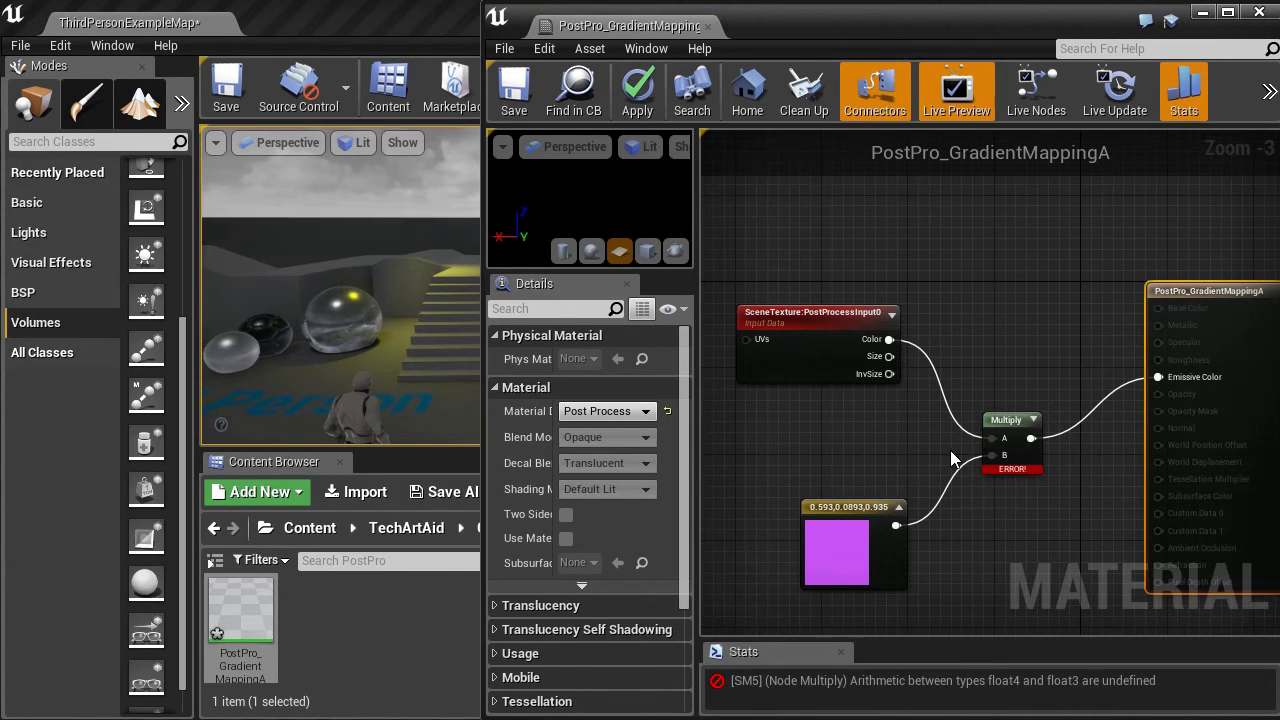
# Step: Move the purple constant further from the Multiply node and add an AppendVector node between them
pyautogui.moveTo(950, 460); pyautogui.dragTo(1042, 455, button='right')
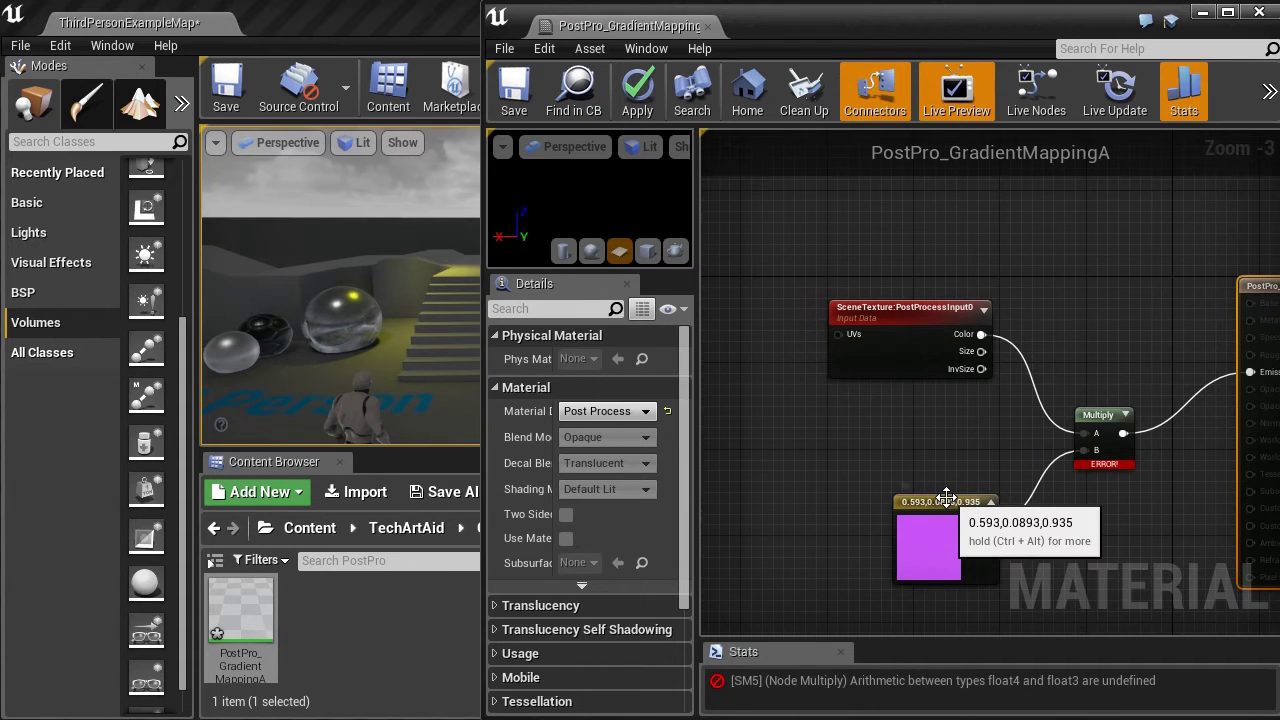
pyautogui.moveTo(932, 515); pyautogui.dragTo(854, 494)
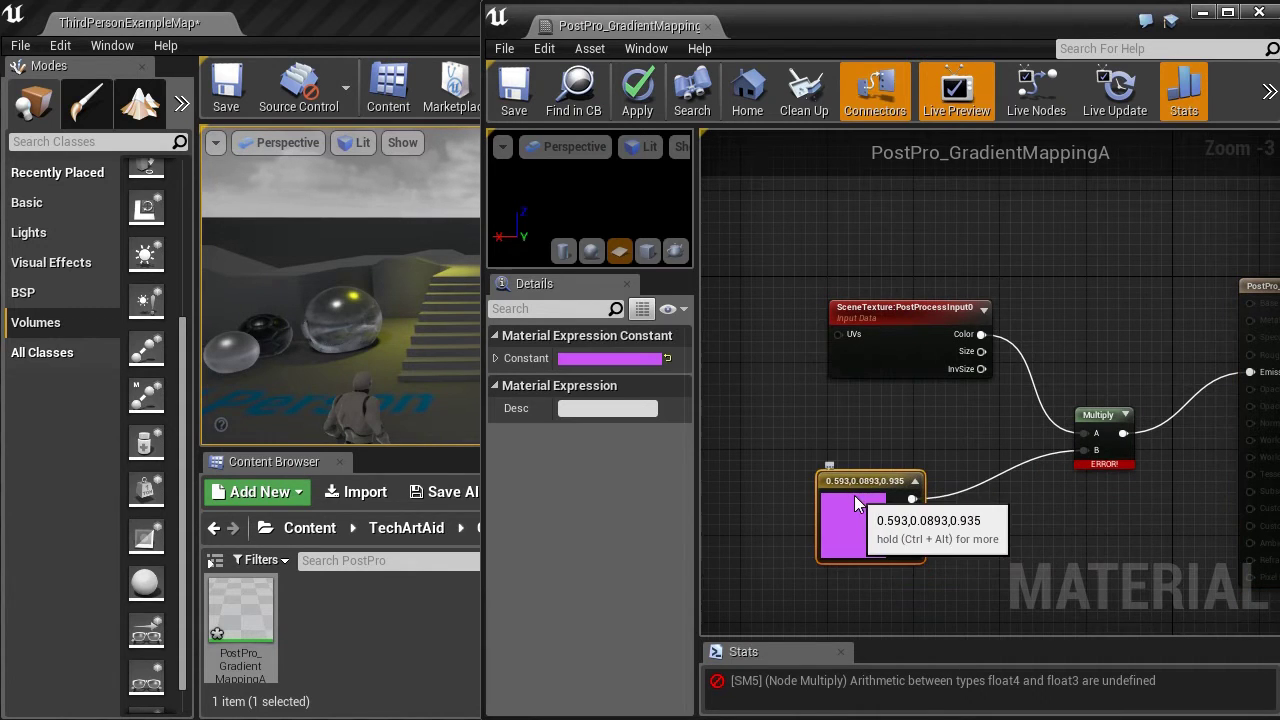
pyautogui.rightClick(900, 438)
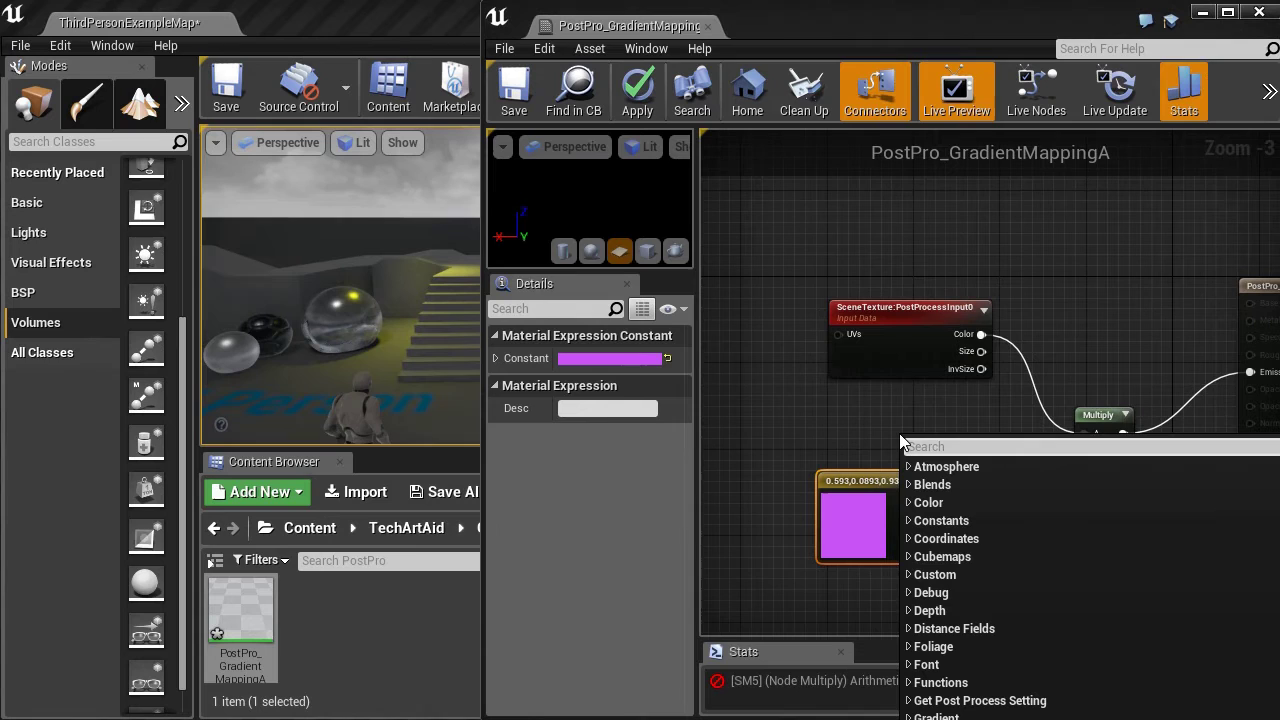
pyautogui.write('append')
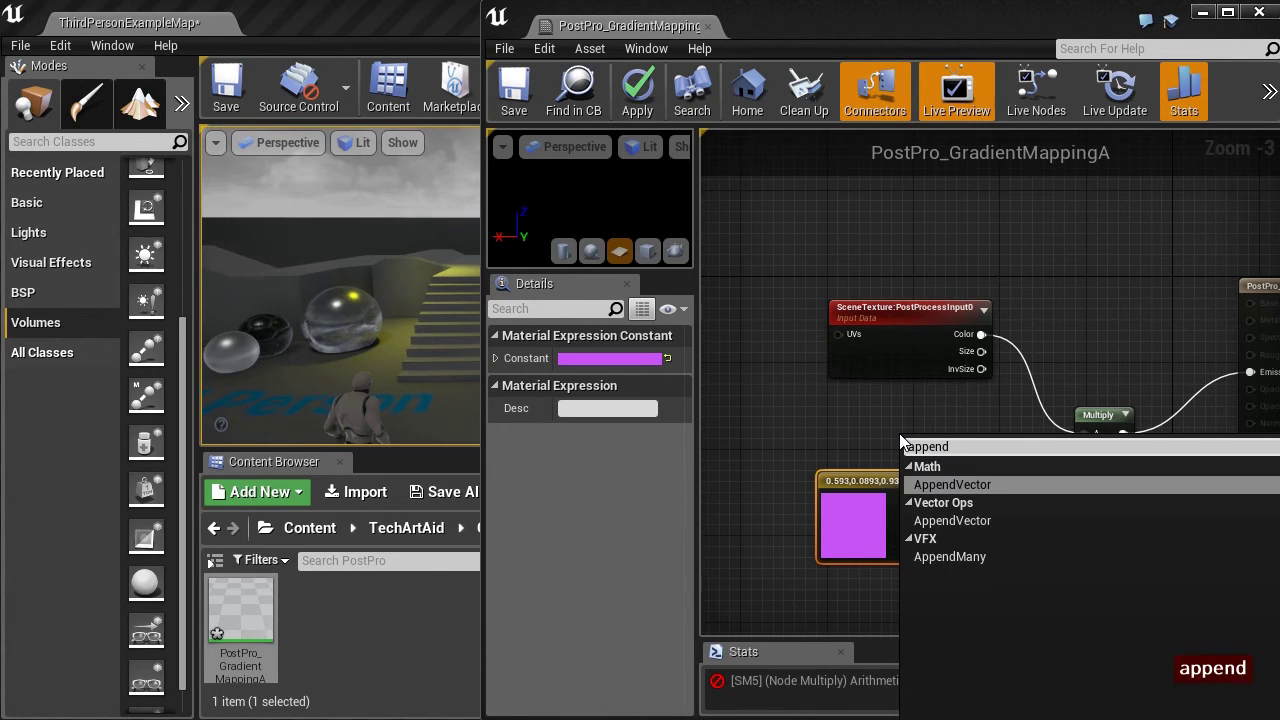
pyautogui.press('Return')
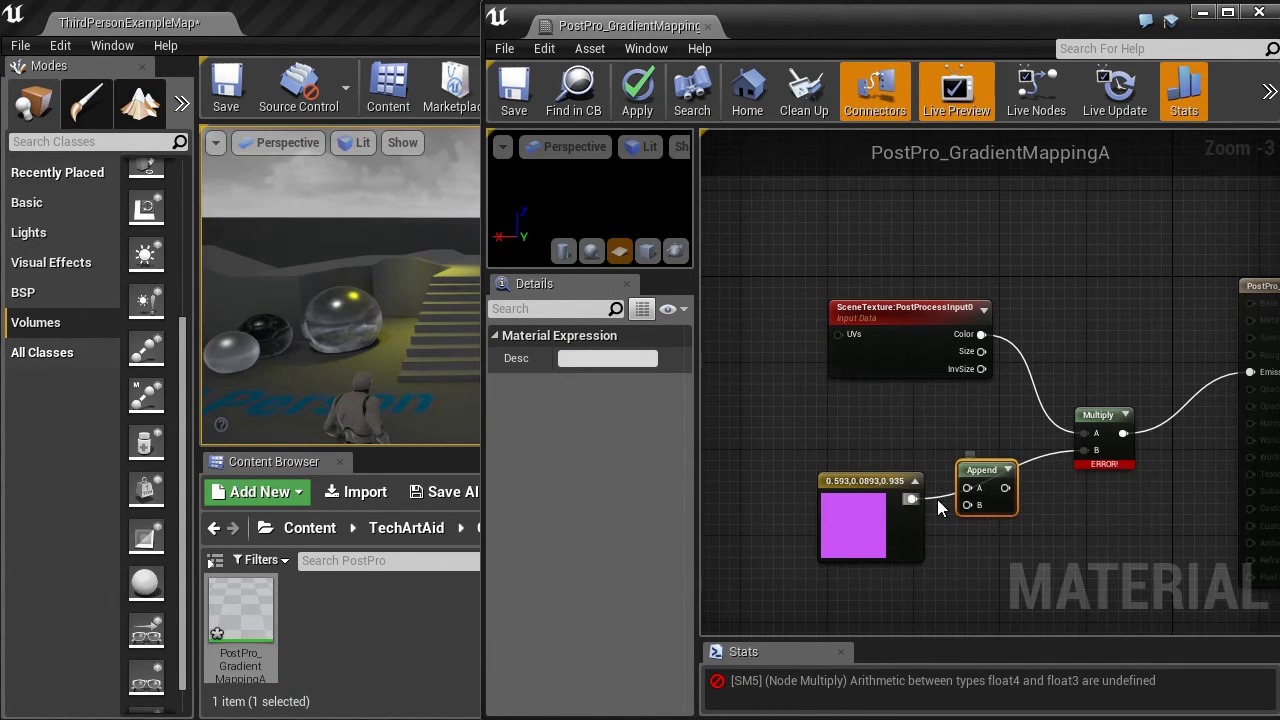
# Step: Connect the purple constant to Append's A input and Append's output to Multiply's B input, shifting the constant for clearance
pyautogui.moveTo(965, 490); pyautogui.dragTo(966, 489)
pyautogui.moveTo(860, 478); pyautogui.dragTo(836, 445)
pyautogui.moveTo(929, 539); pyautogui.dragTo(922, 504, button='right')
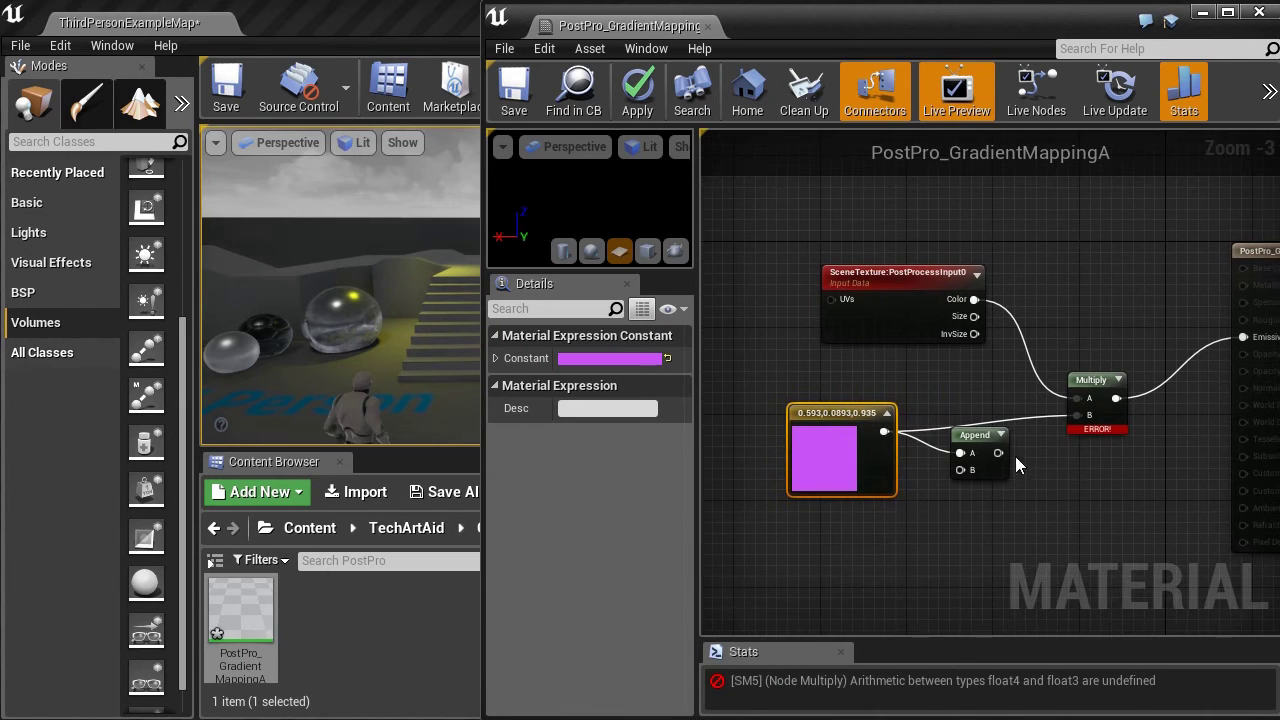
pyautogui.moveTo(998, 453); pyautogui.dragTo(1075, 416)
# Step: Add a scalar constant of 1.0 described as Alpha, connect it to Append's B input, and apply the material
pyautogui.click(853, 537)
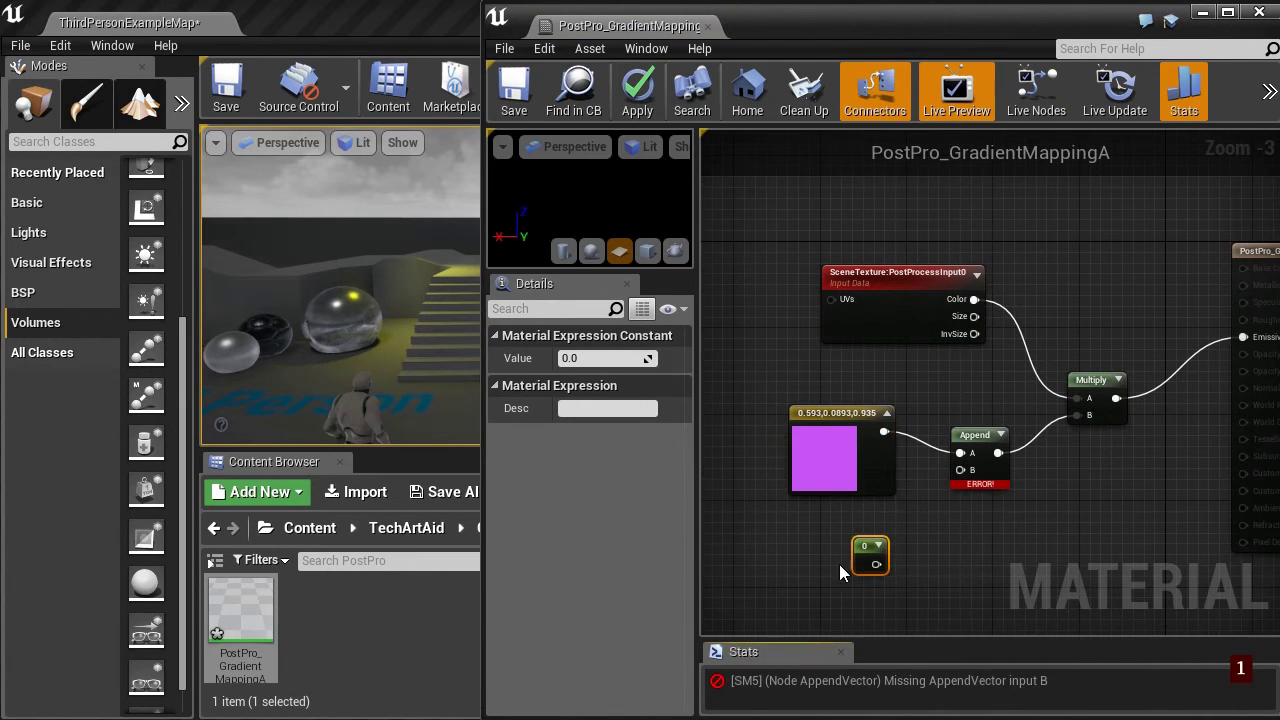
pyautogui.rightClick(866, 548)
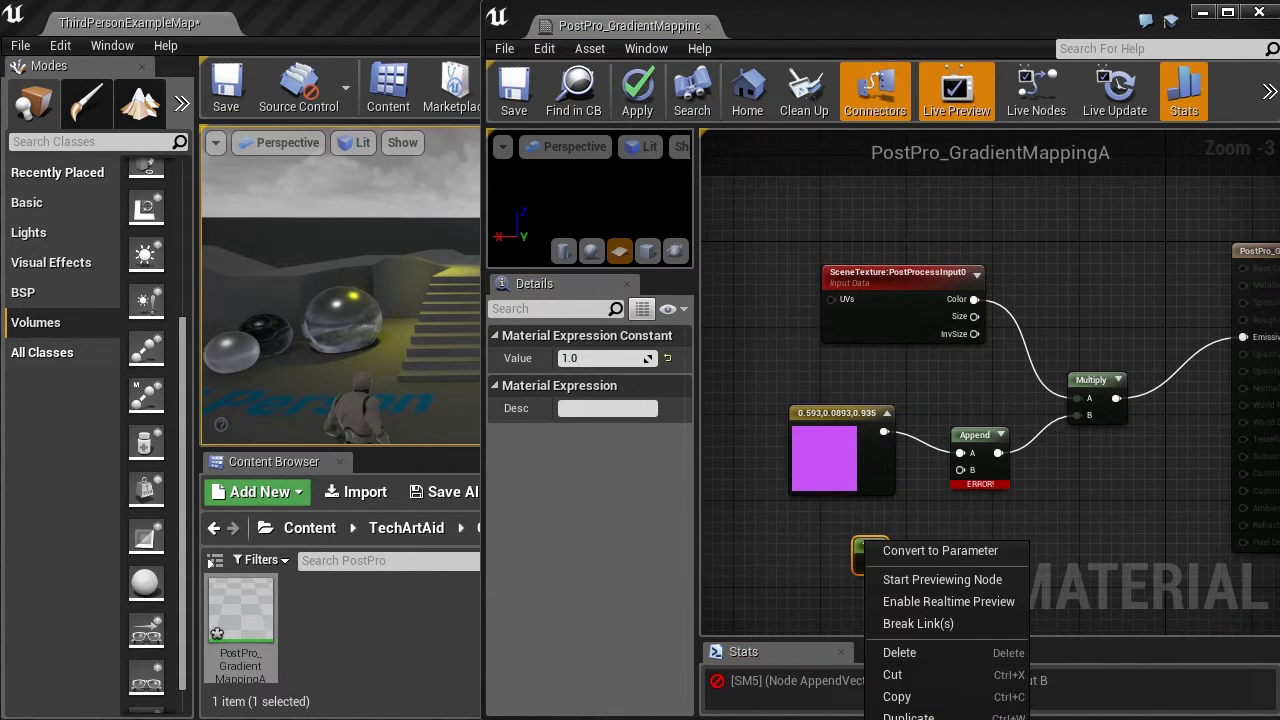
pyautogui.write('Alpha')
pyautogui.press('Return')
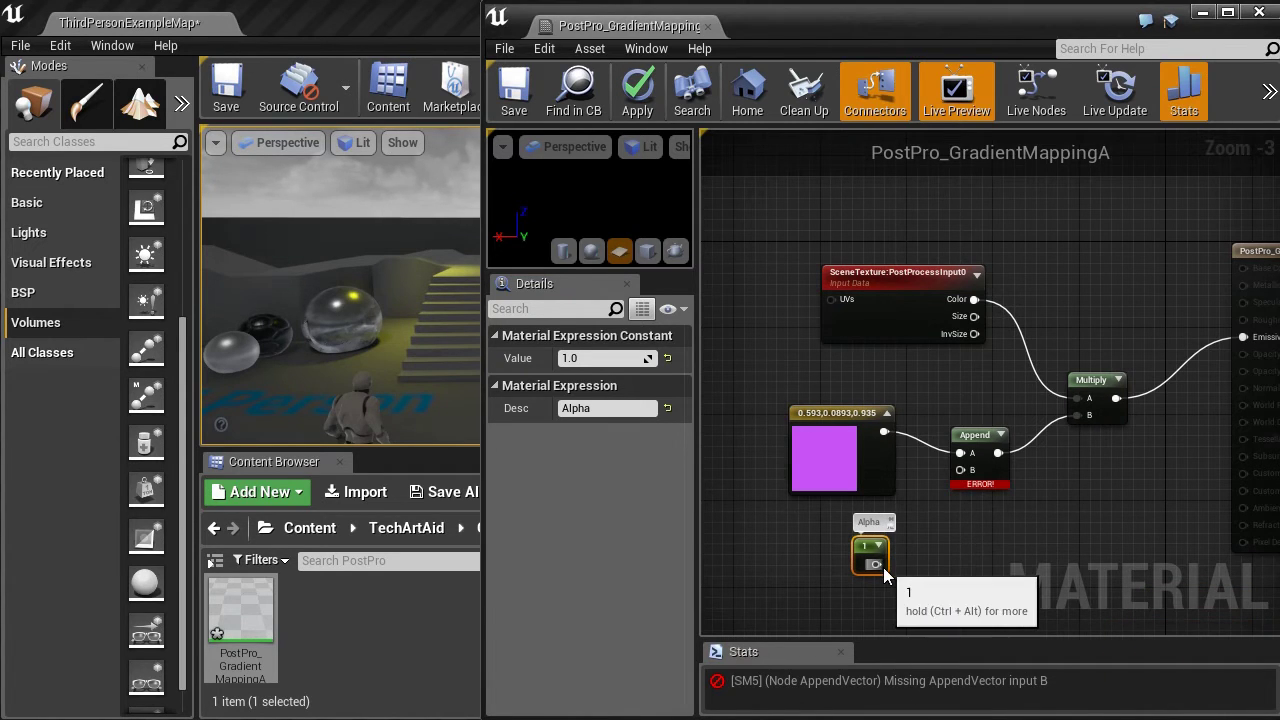
pyautogui.moveTo(876, 564); pyautogui.dragTo(960, 470)
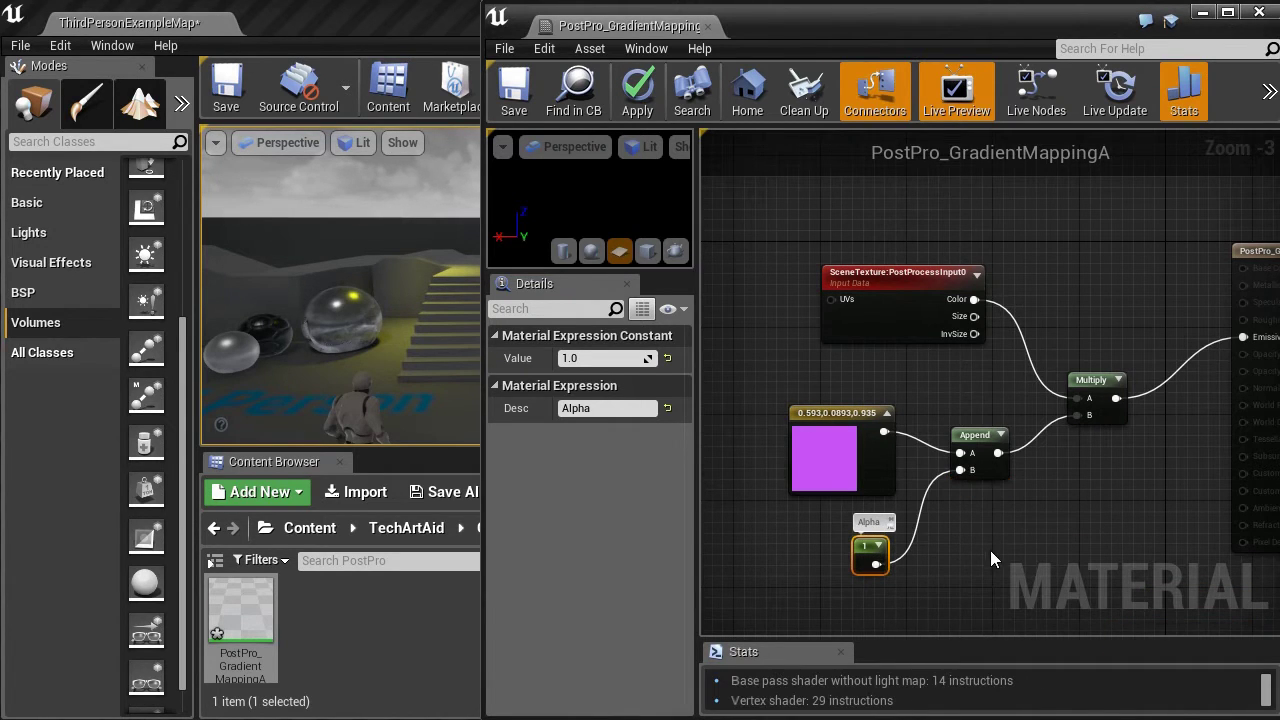
pyautogui.click(634, 104)
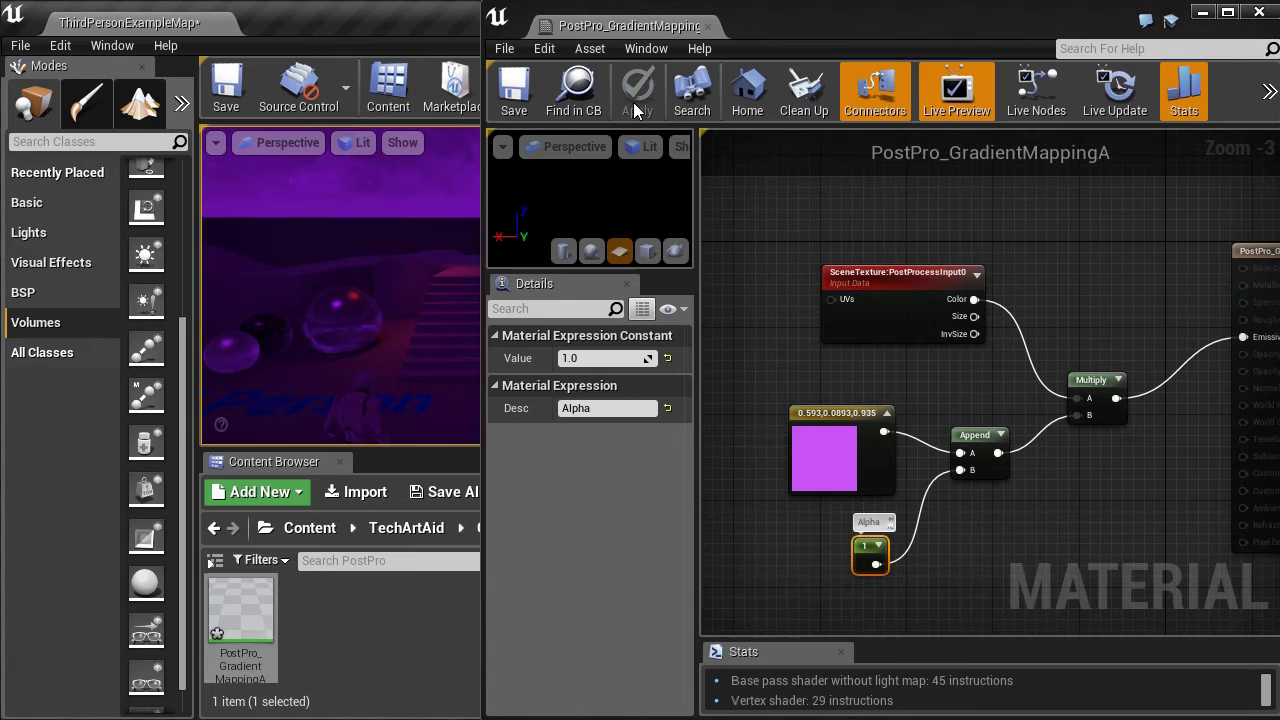
# Step: Lighten the purple constant to 0.744, 0.463, 0.935, then delete the node and undo the deletion
pyautogui.click(830, 413)
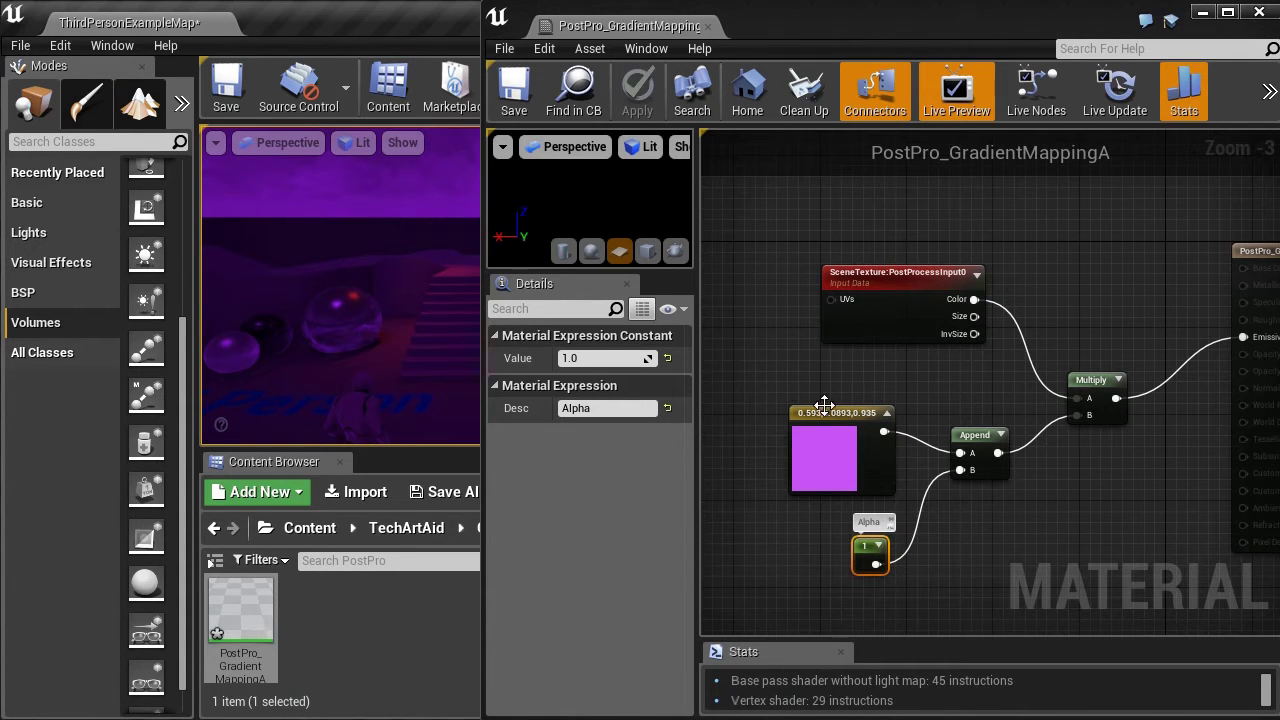
pyautogui.click(608, 358)
pyautogui.moveTo(886, 441); pyautogui.dragTo(878, 523)
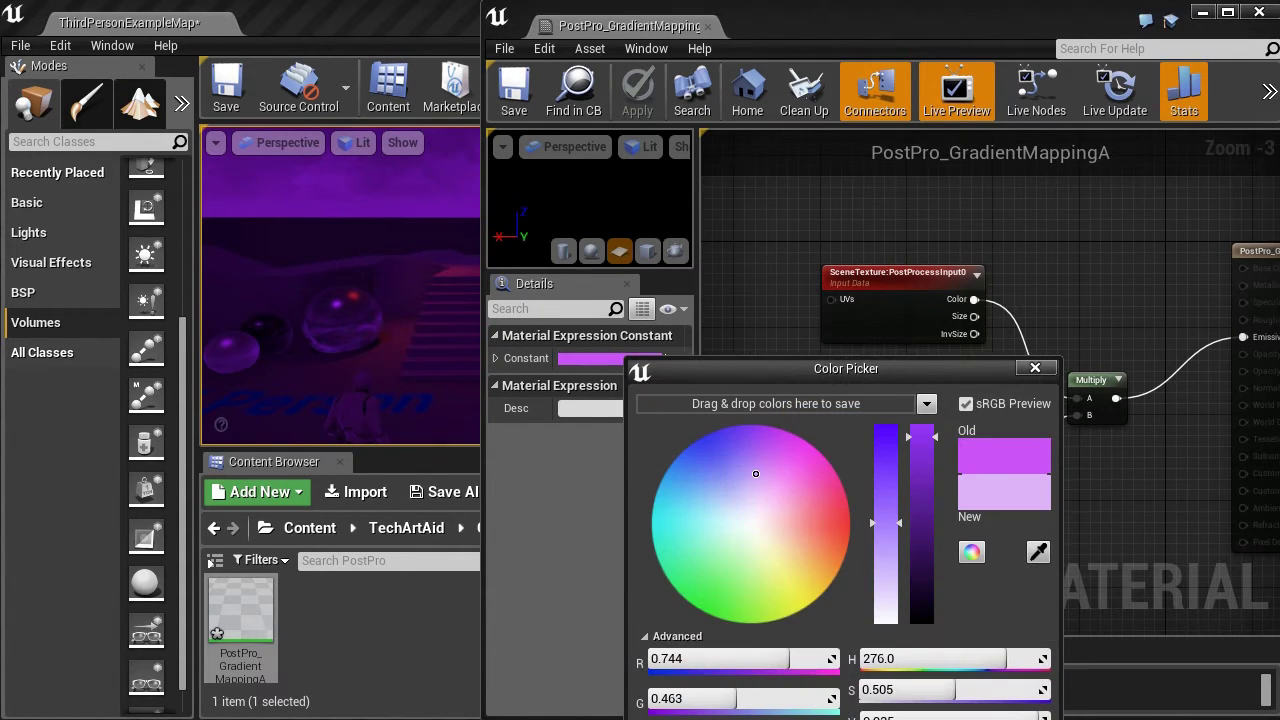
pyautogui.press('Return')
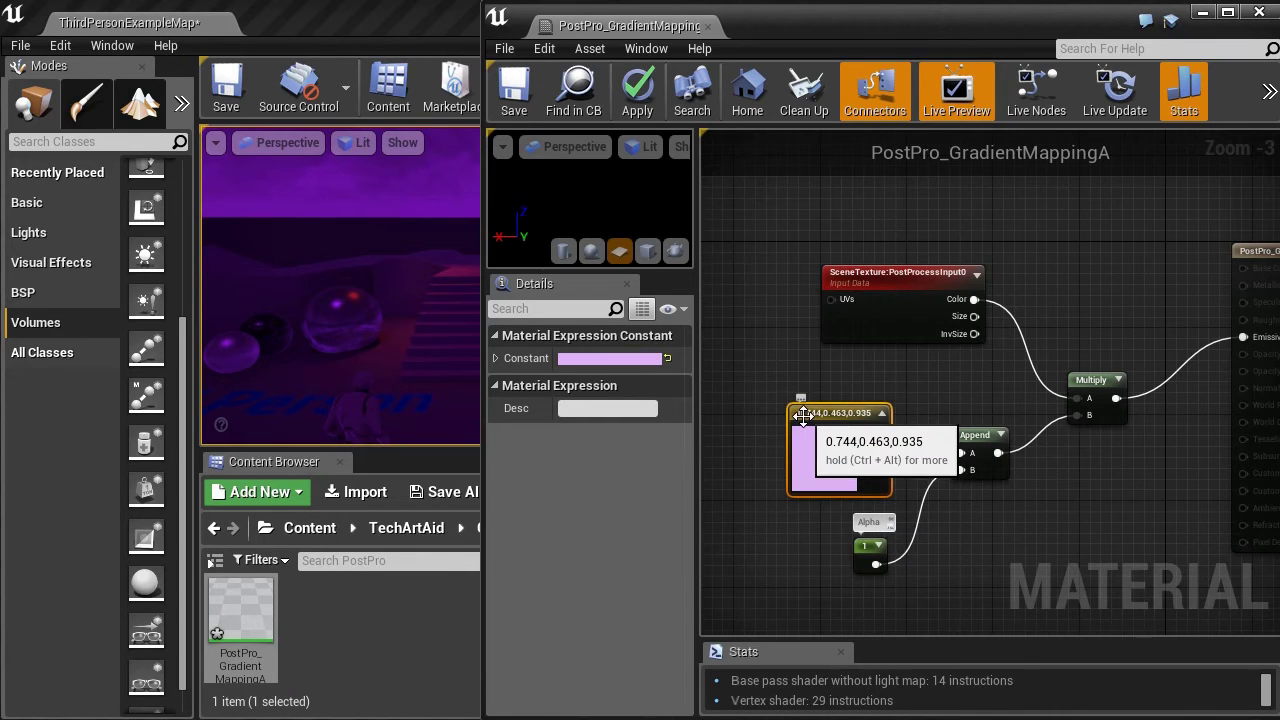
pyautogui.press('Delete')
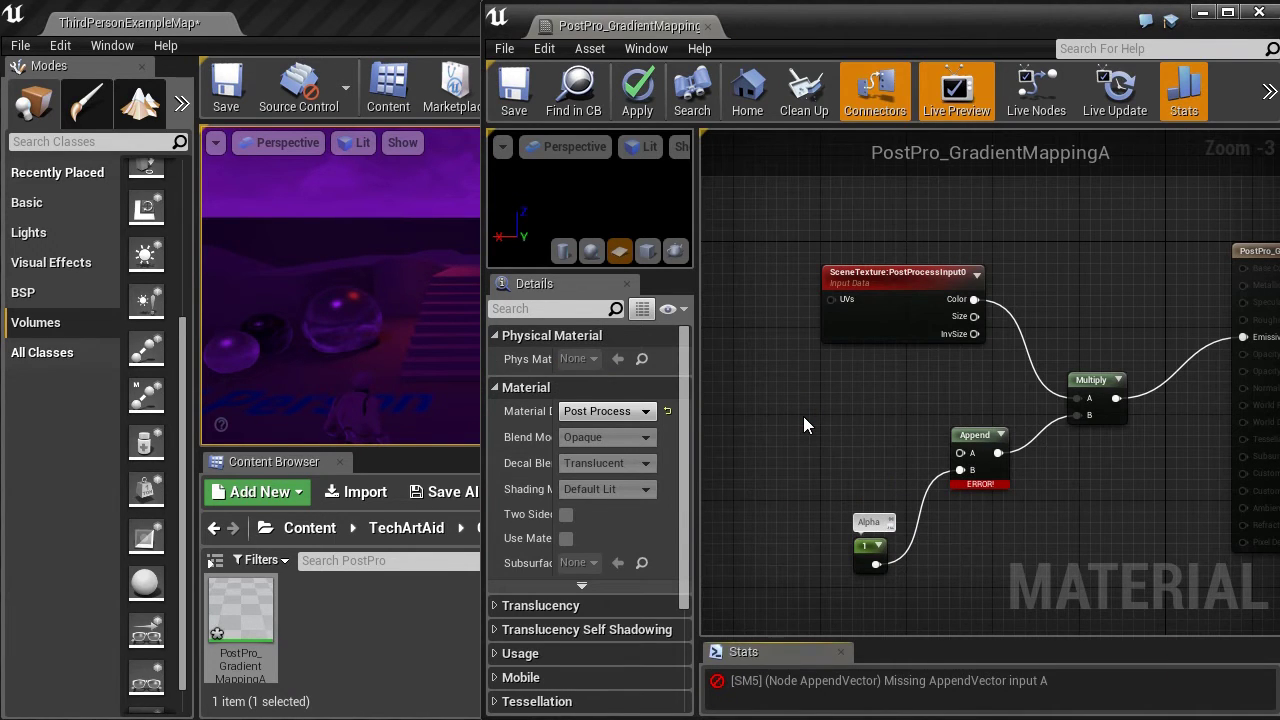
pyautogui.hotkey('ctrl', 'z')
# Step: Change the colour constant to light green, 0.451, 0.935, 0.541, and apply the material
pyautogui.click(626, 358)
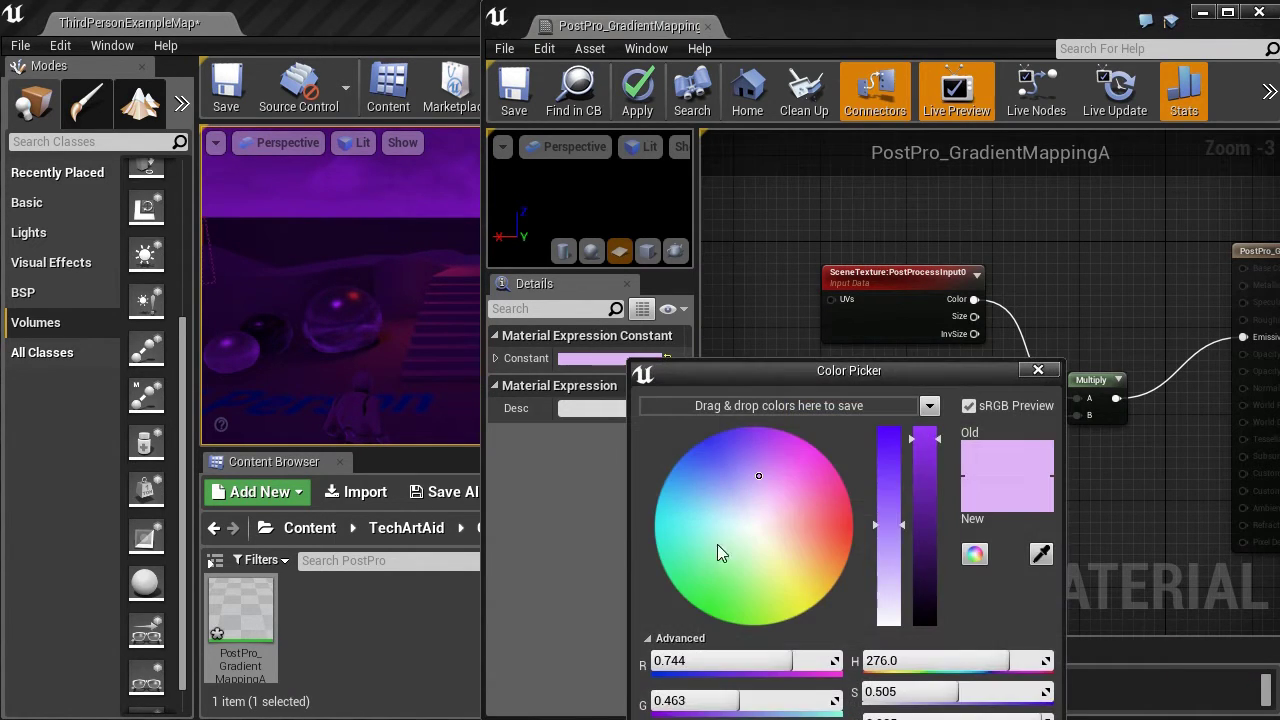
pyautogui.click(721, 556)
pyautogui.press('Return')
pyautogui.click(638, 100)
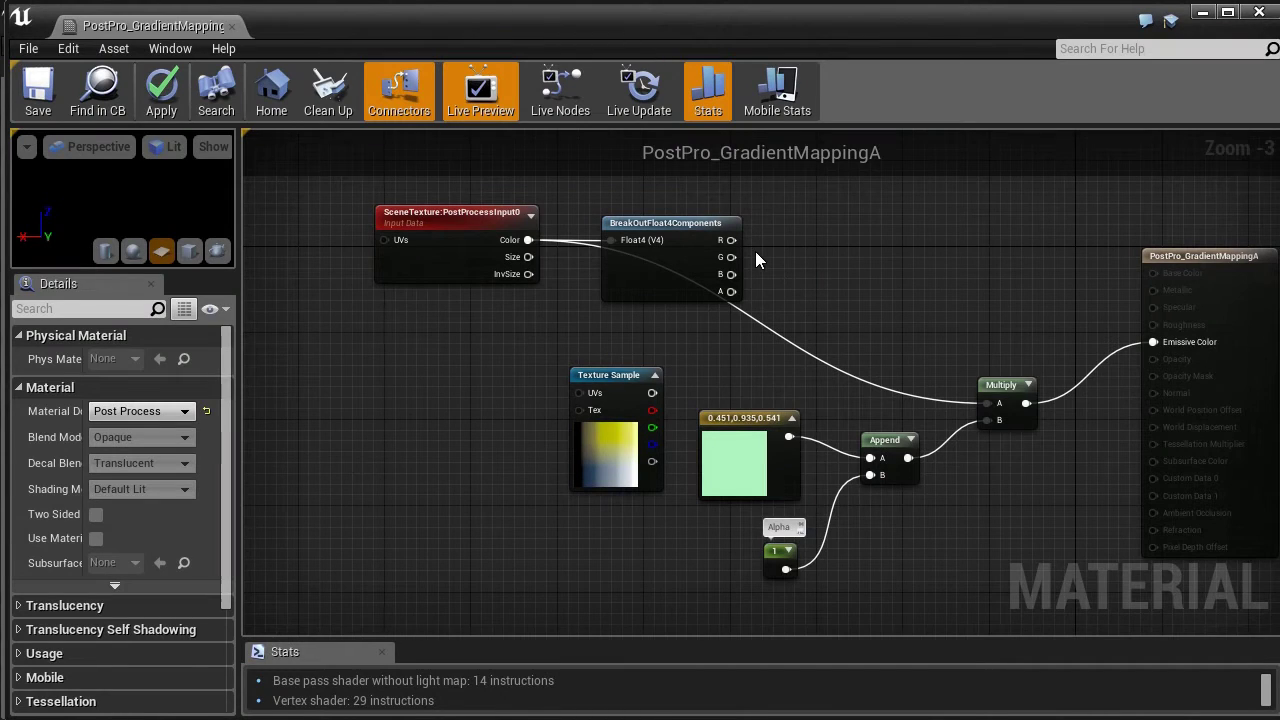
# Step: Add a MakeFloat2 node with BreakOutFloat4Components R in X, and connect its Result to the Texture Sample UVs
pyautogui.rightClick(507, 343)
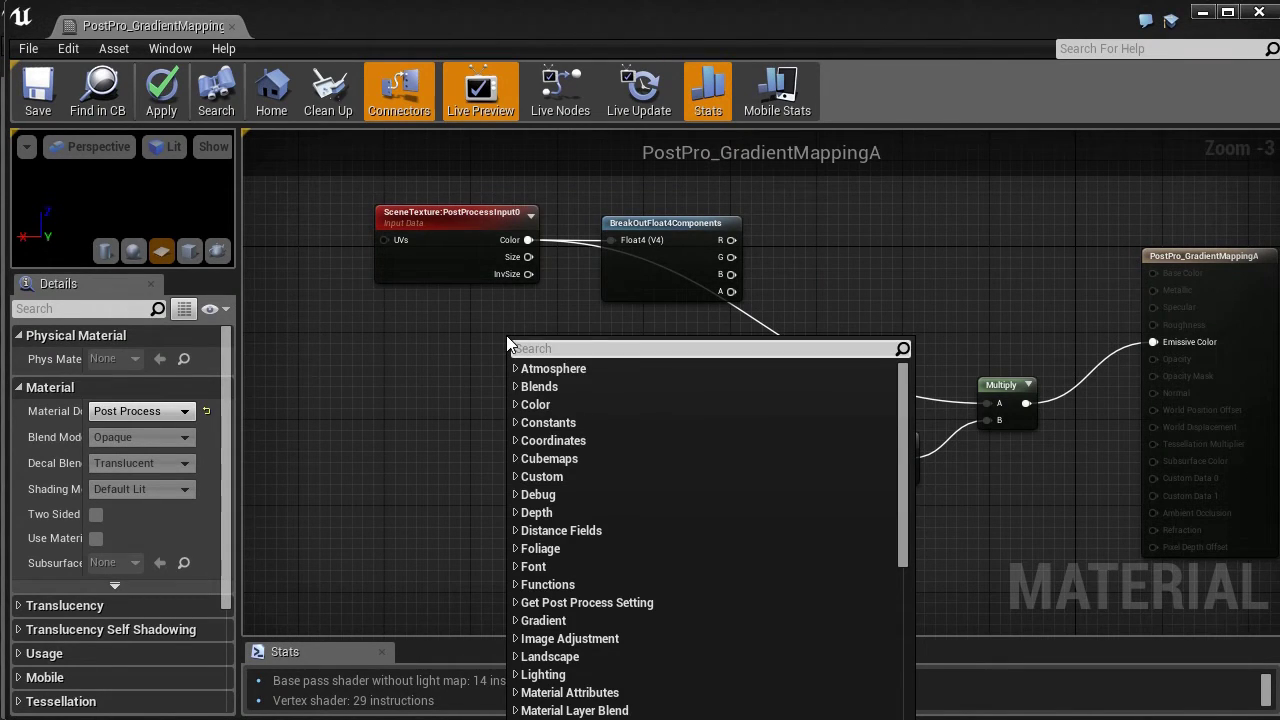
pyautogui.write('float')
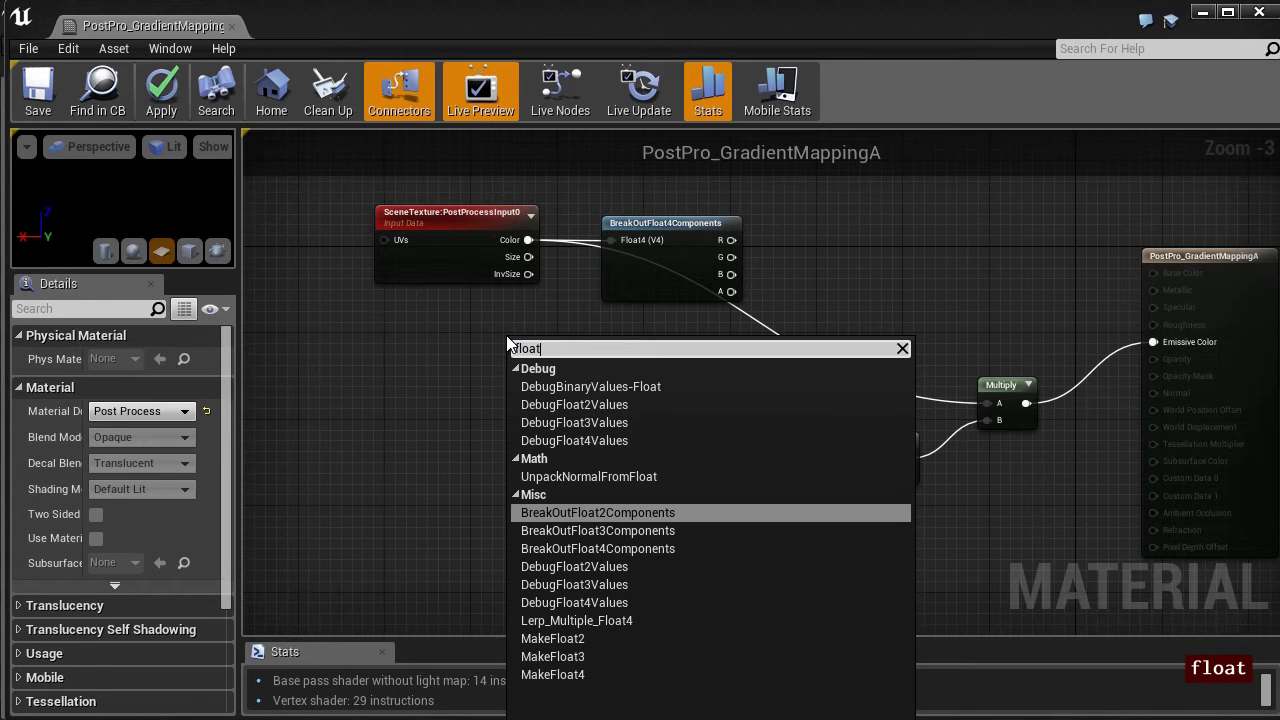
pyautogui.click(629, 640)
pyautogui.scroll(1, 610, 382)
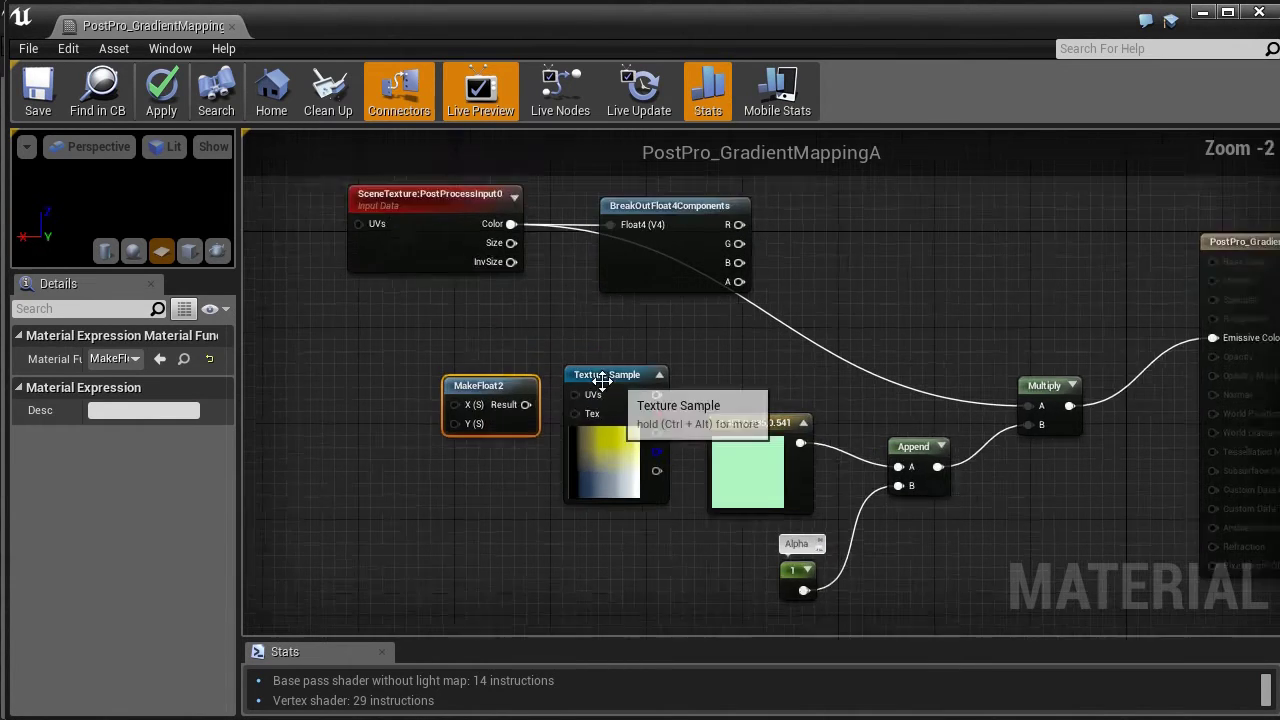
pyautogui.scroll(1, 602, 381)
pyautogui.moveTo(508, 408); pyautogui.dragTo(568, 397)
pyautogui.moveTo(449, 490); pyautogui.dragTo(687, 507, button='right')
pyautogui.scroll(-2, 687, 507)
pyautogui.moveTo(585, 330); pyautogui.dragTo(650, 483)
# Step: Add a scalar constant of 0.1 and connect it to the Y input of MakeFloat2
pyautogui.click(731, 321)
pyautogui.scroll(2, 731, 321)
pyautogui.scroll(-1, 650, 483)
pyautogui.press('1')
pyautogui.click(560, 483)
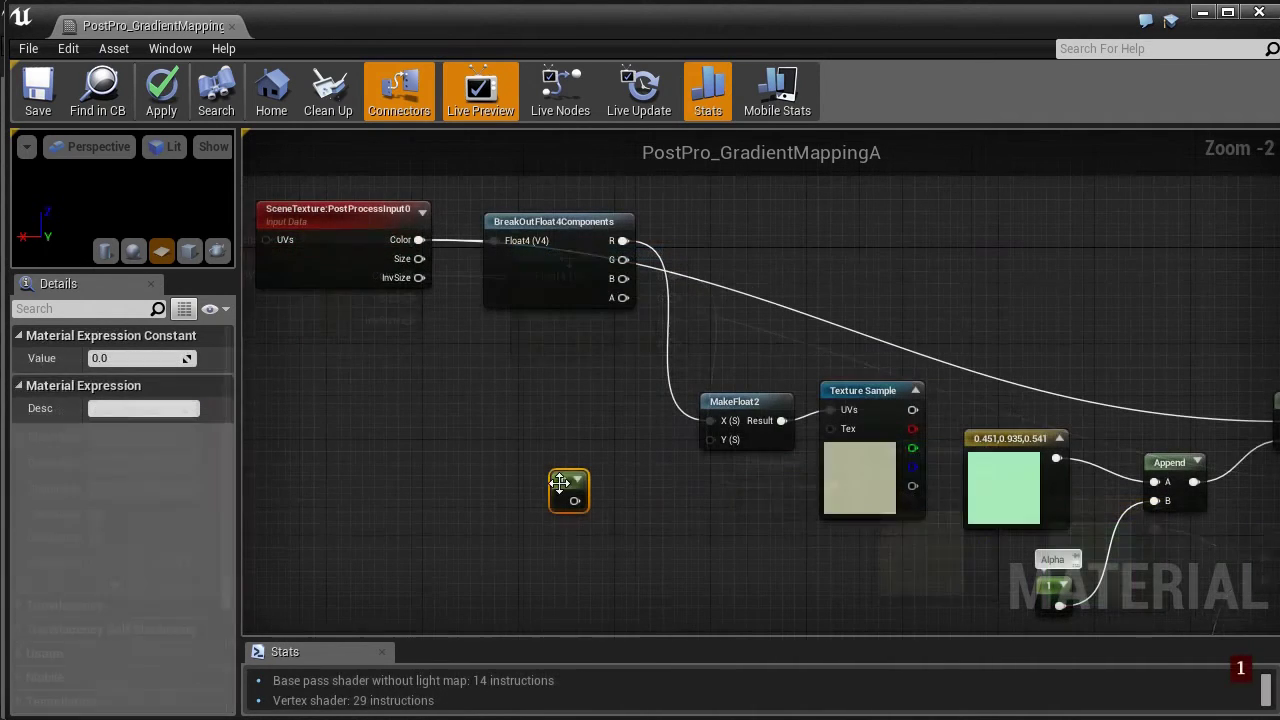
pyautogui.click(153, 358)
pyautogui.write('0.1')
pyautogui.press('Return')
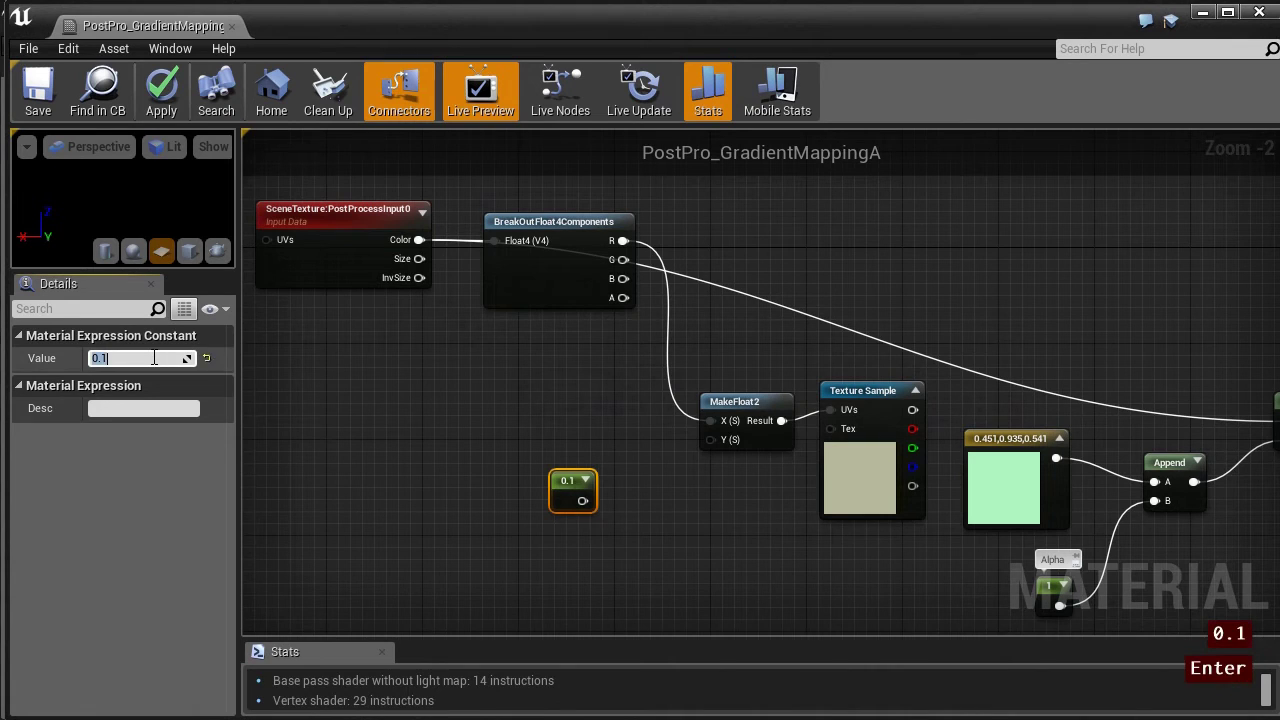
pyautogui.moveTo(607, 490); pyautogui.dragTo(711, 440)
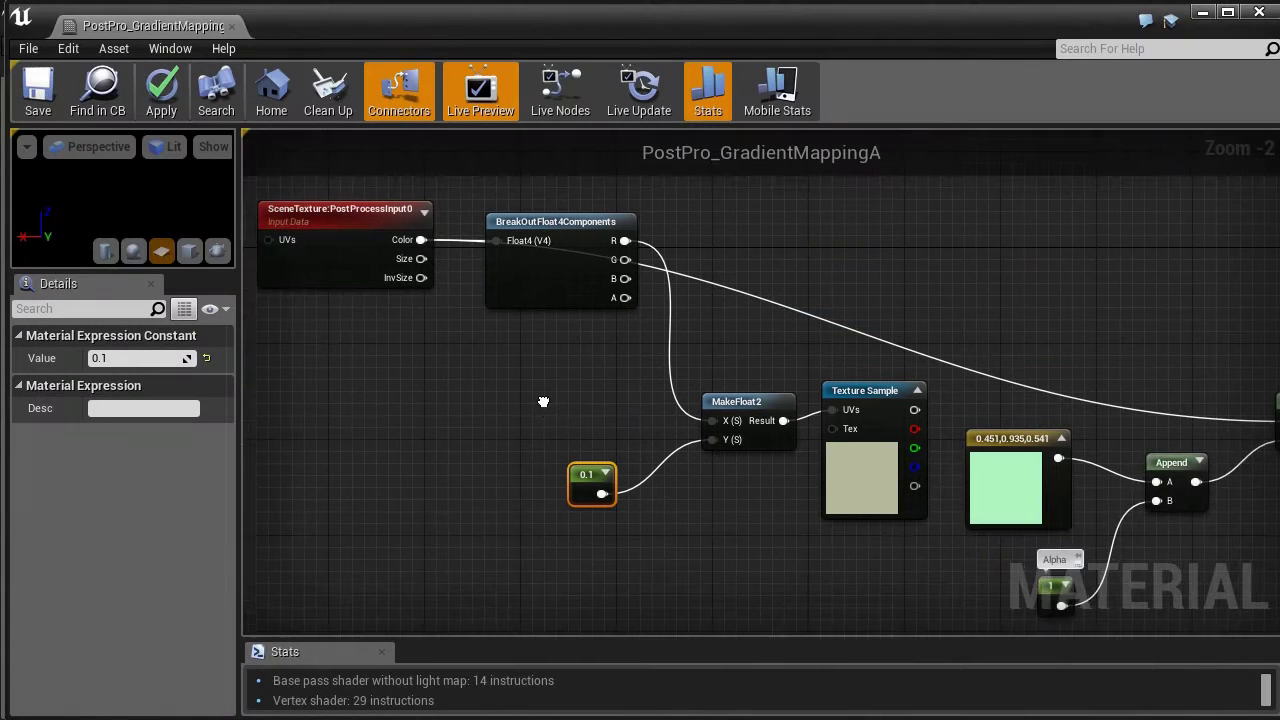
# Step: Move the SceneTexture and BreakOutFloat4Components nodes together slightly lower in the graph
pyautogui.moveTo(543, 403); pyautogui.dragTo(609, 408, button='right')
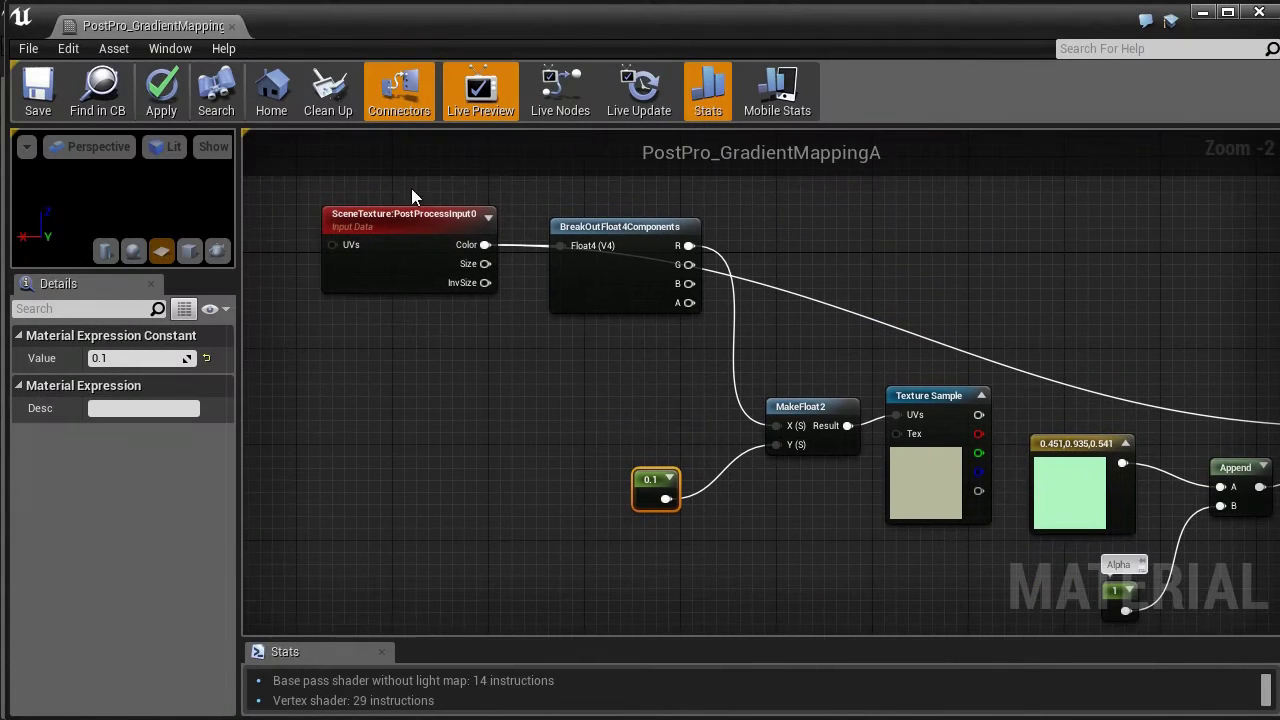
pyautogui.moveTo(411, 188); pyautogui.dragTo(628, 308)
pyautogui.moveTo(589, 231); pyautogui.dragTo(566, 280)
pyautogui.click(798, 288)
pyautogui.moveTo(797, 287); pyautogui.dragTo(718, 318, button='right')
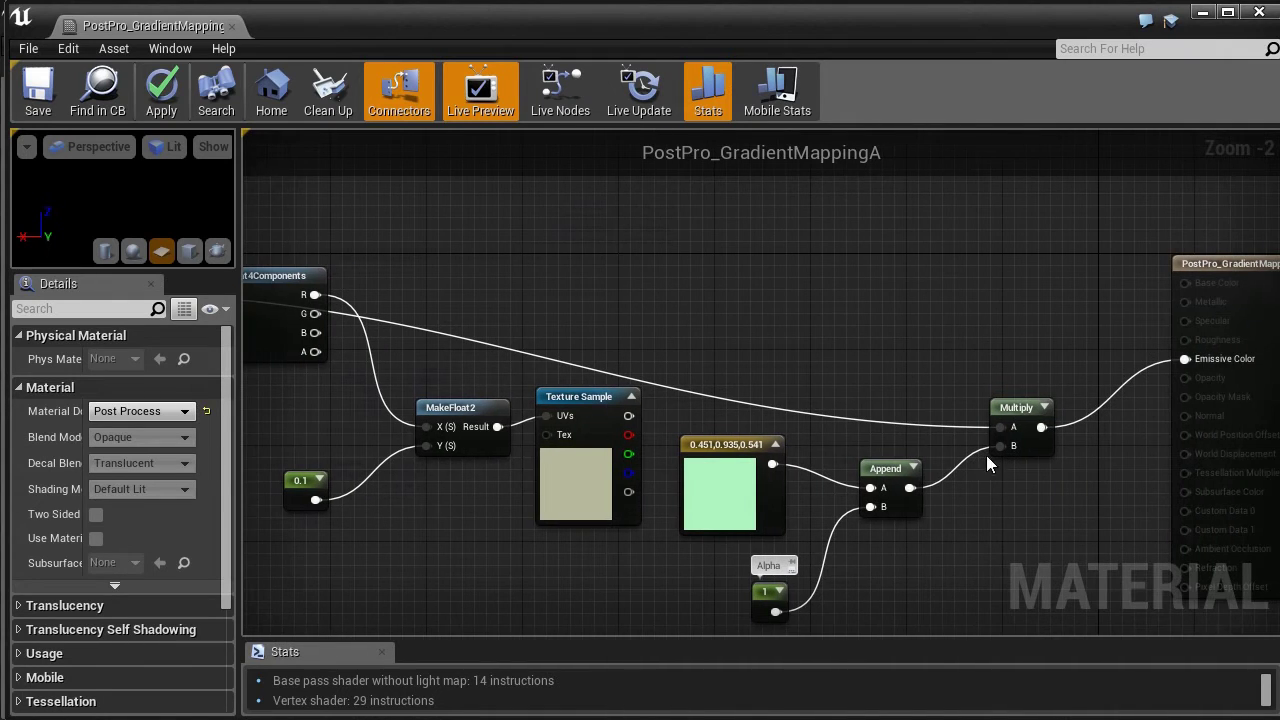
# Step: Delete the light green constant, move the Texture Sample closer to the material output, and connect its colour output to Emissive Color
pyautogui.moveTo(987, 456); pyautogui.dragTo(1003, 500, button='right')
pyautogui.moveTo(1033, 565); pyautogui.dragTo(927, 500)
pyautogui.click(700, 408)
pyautogui.press('Delete')
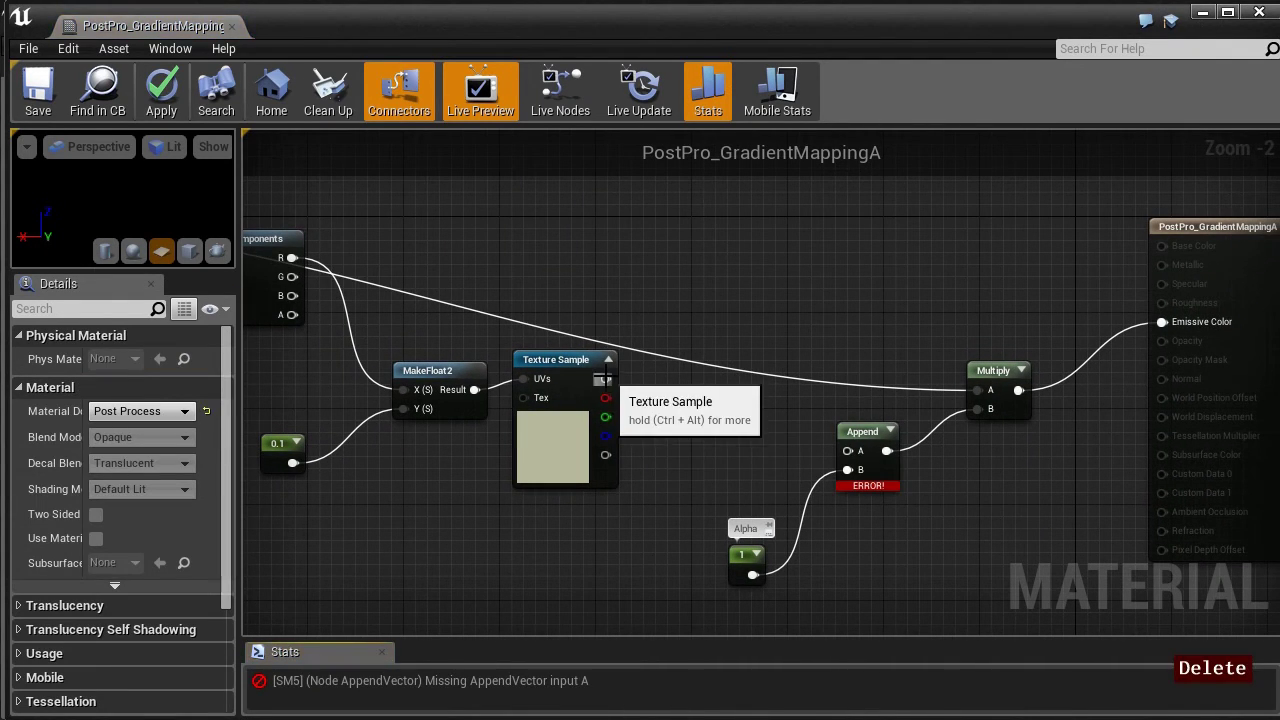
pyautogui.moveTo(605, 379); pyautogui.dragTo(730, 314)
# Step: Delete the unused Multiply, Append and Alpha constant nodes and apply the material
pyautogui.click(1000, 390)
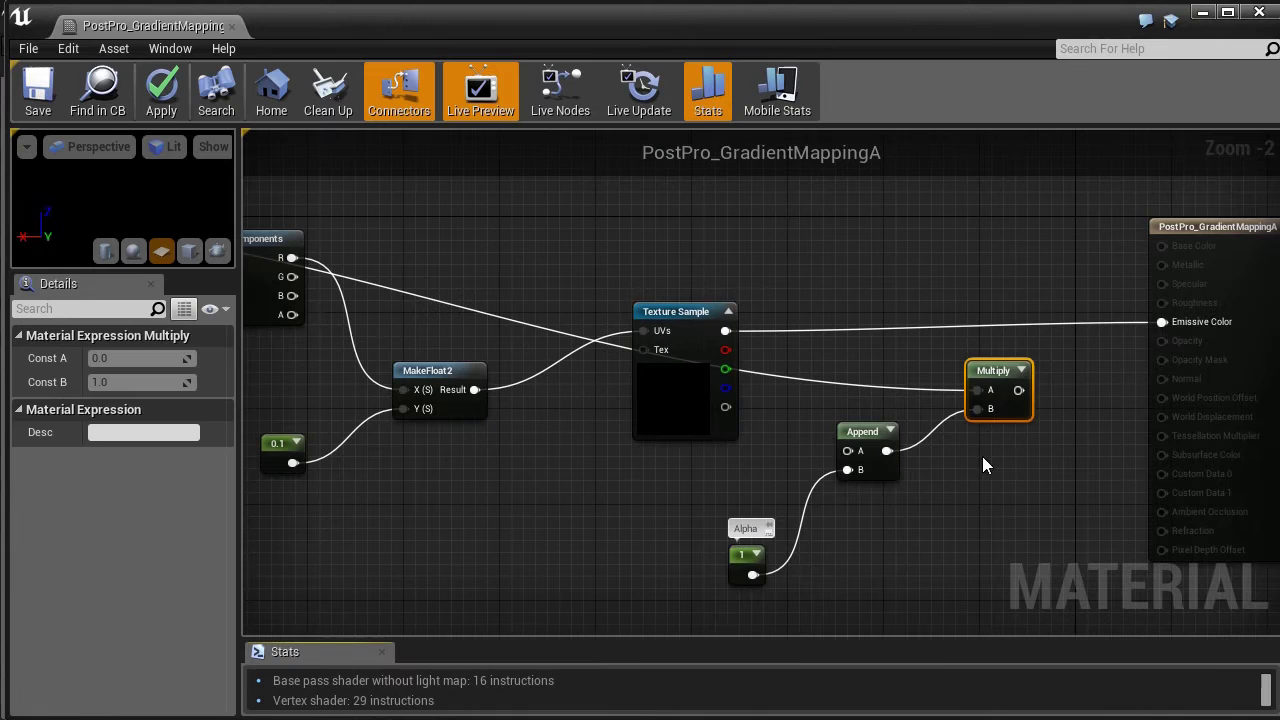
pyautogui.moveTo(1020, 520); pyautogui.dragTo(858, 394)
pyautogui.press('Delete')
pyautogui.click(748, 560)
pyautogui.press('Delete')
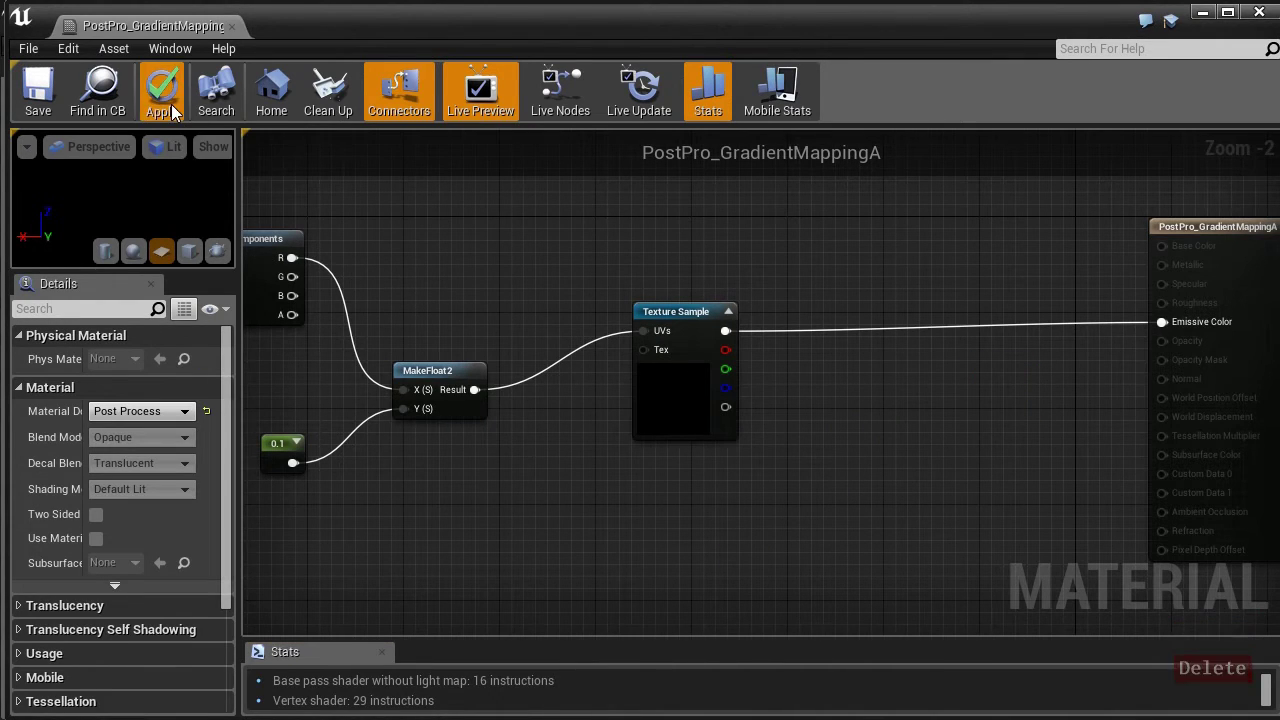
pyautogui.click(171, 104)
# Step: Narrow the material editor window to reveal the level viewport, and widen its Details panel
pyautogui.moveTo(595, 482); pyautogui.dragTo(797, 513, button='right')
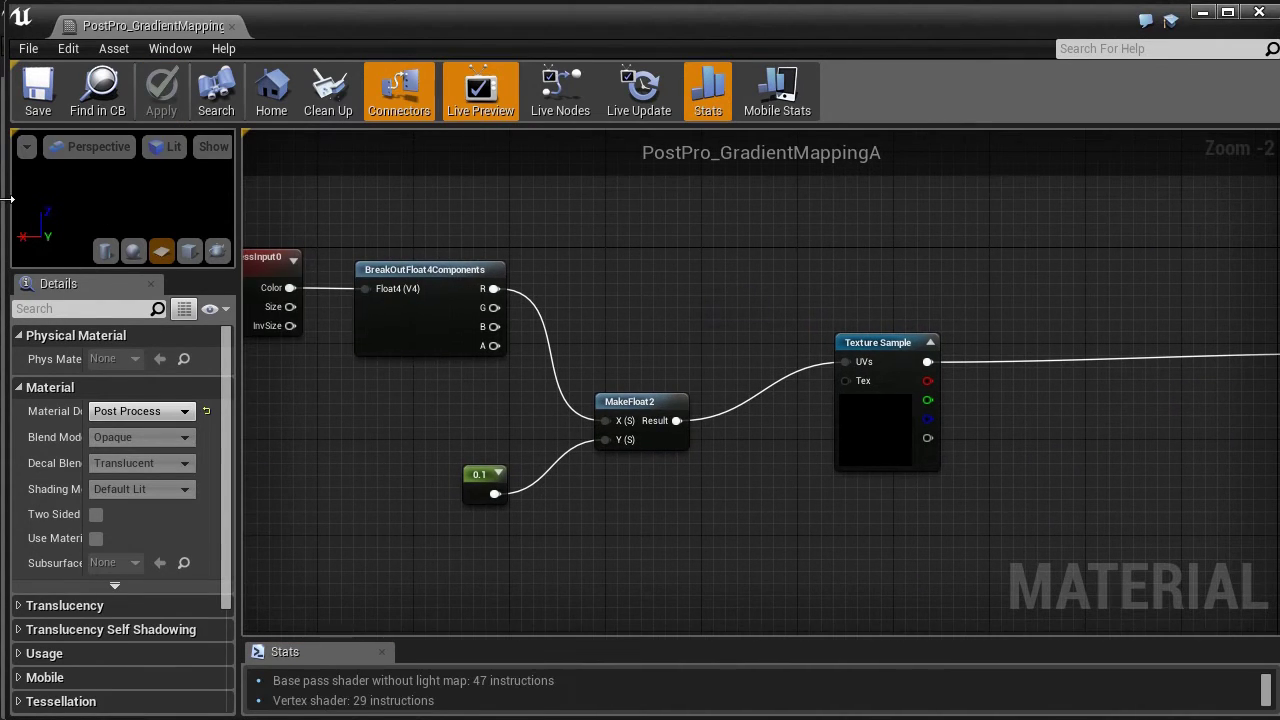
pyautogui.moveTo(5, 199); pyautogui.dragTo(460, 199)
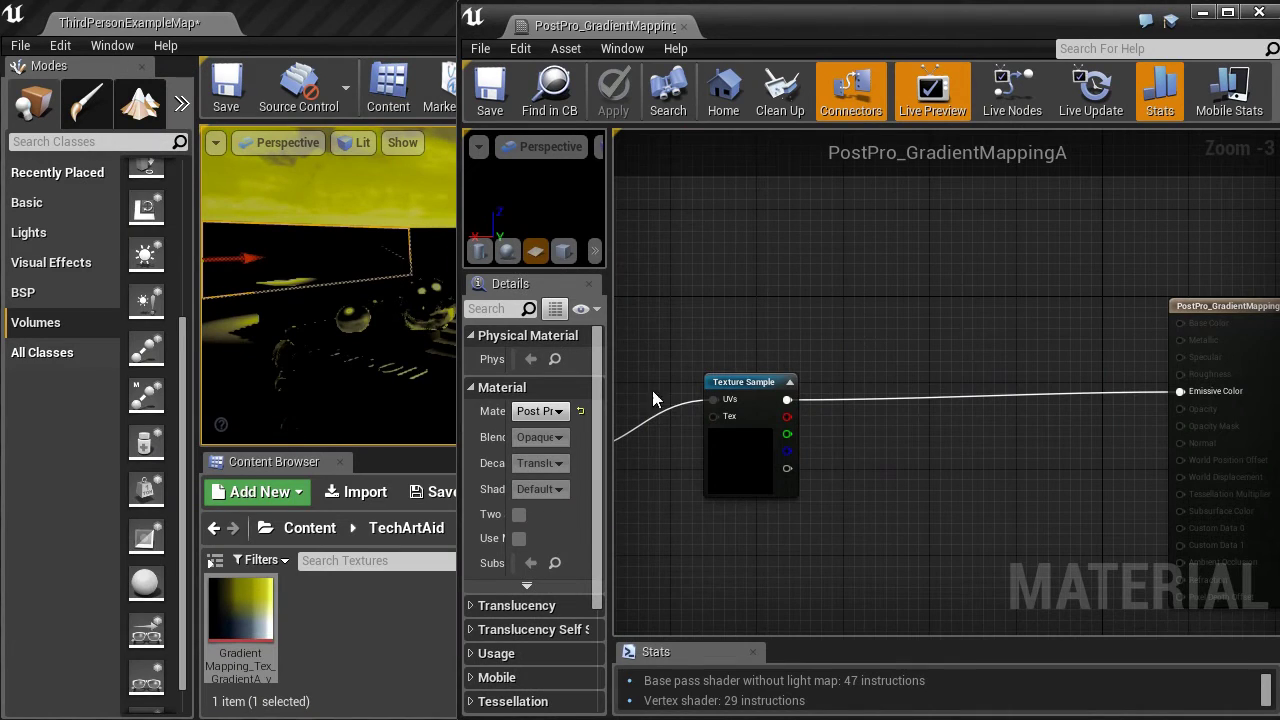
pyautogui.moveTo(608, 390); pyautogui.dragTo(738, 390)
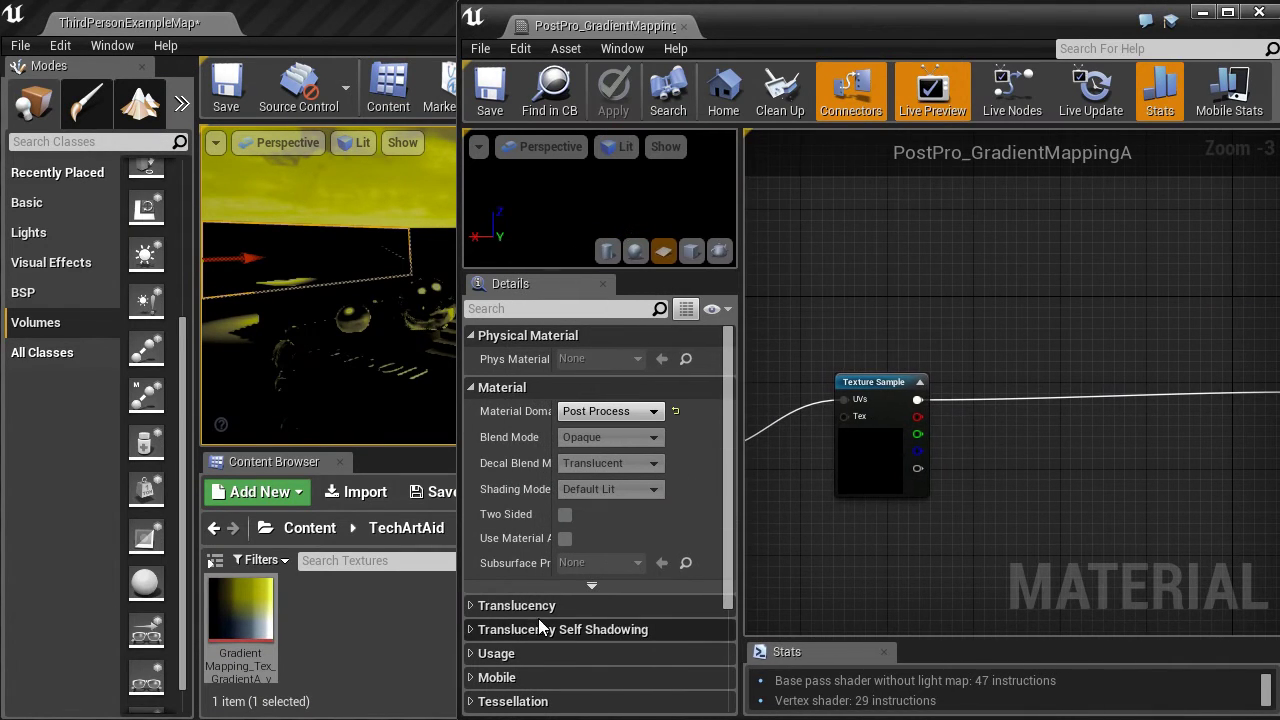
# Step: Set the post process material's Blendable Location to After Tonemapping
pyautogui.click(472, 651)
pyautogui.scroll(-2, 473, 655)
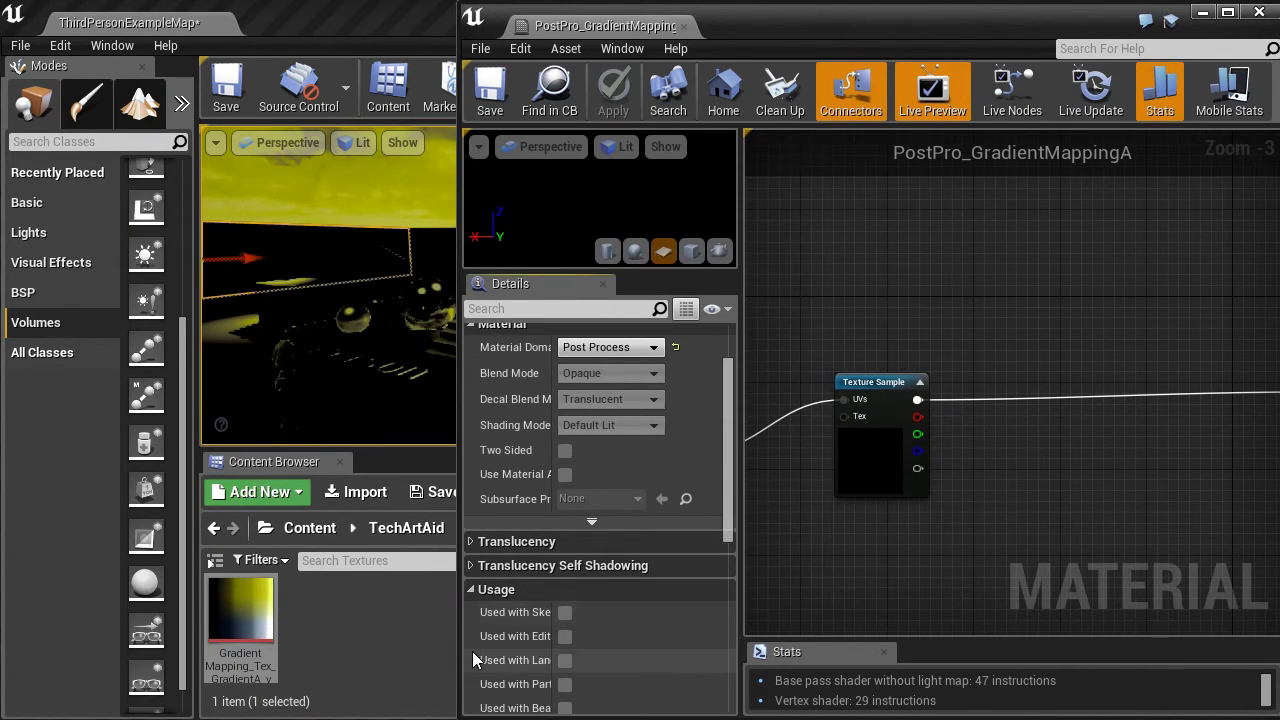
pyautogui.click(470, 590)
pyautogui.scroll(-3, 492, 596)
pyautogui.click(605, 603)
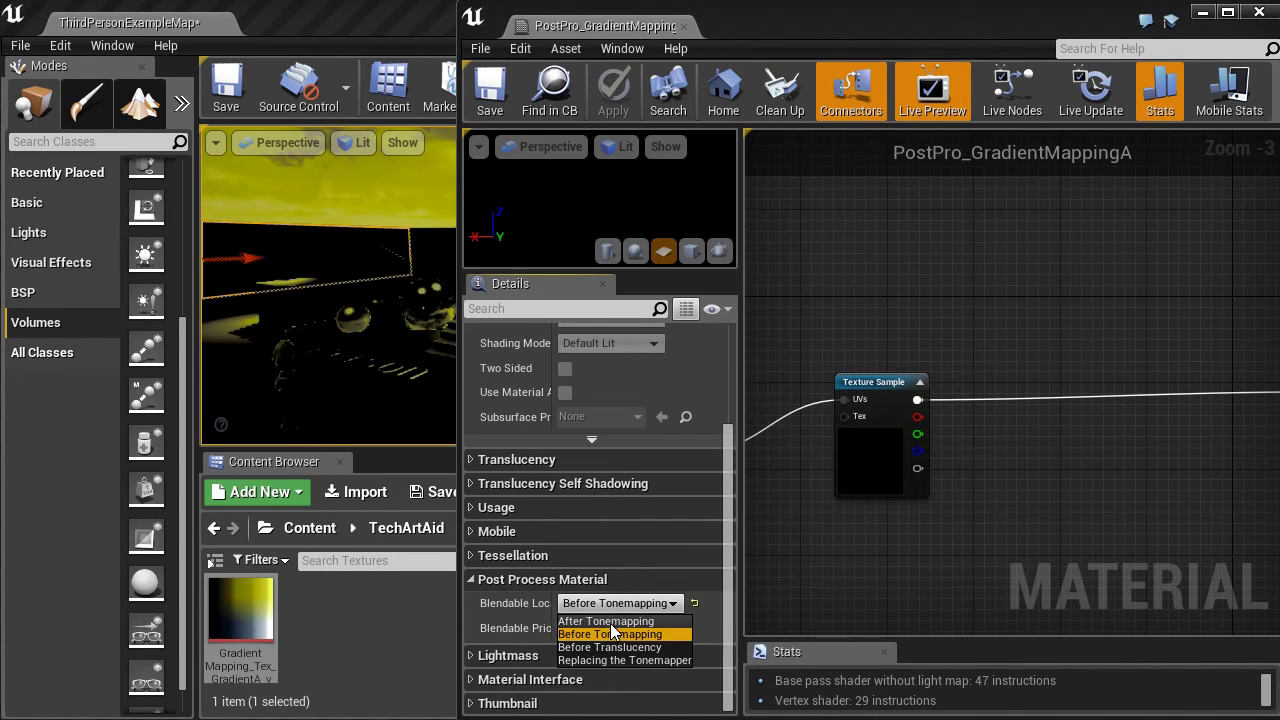
pyautogui.click(606, 621)
pyautogui.scroll(-2, 916, 284)
# Step: Switch the level viewport to immersive full-screen display beside the material editor
pyautogui.moveTo(916, 284); pyautogui.dragTo(1056, 285, button='right')
pyautogui.click(383, 213)
pyautogui.press('F11')
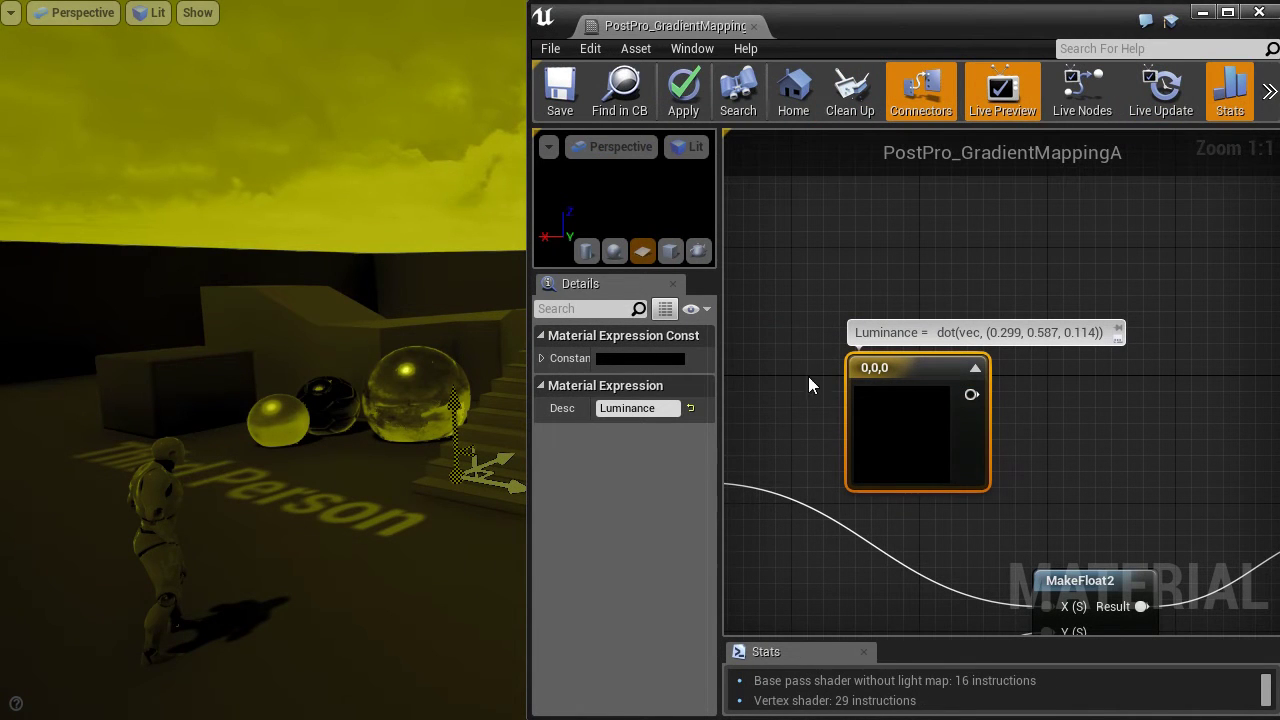
# Step: Set the Luminance constant vector to R 0.299, G 0.587 and B 0.114
pyautogui.click(541, 358)
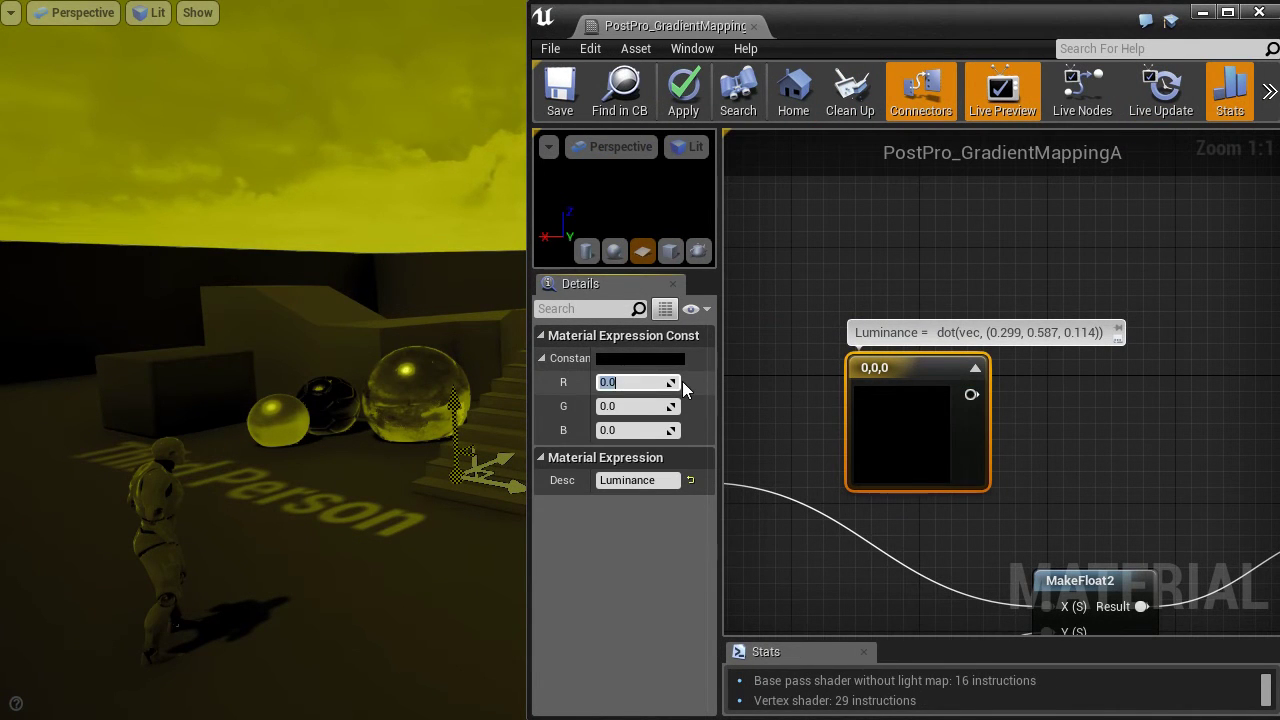
pyautogui.write('0.299')
pyautogui.press('Tab')
pyautogui.write('0.587')
pyautogui.press('Tab')
pyautogui.write('0.114')
pyautogui.press('Return')
# Step: Collapse the Luminance constant's preview and move the node up, closer to BreakOutFloat4Components
pyautogui.moveTo(1063, 409); pyautogui.dragTo(1135, 373, button='right')
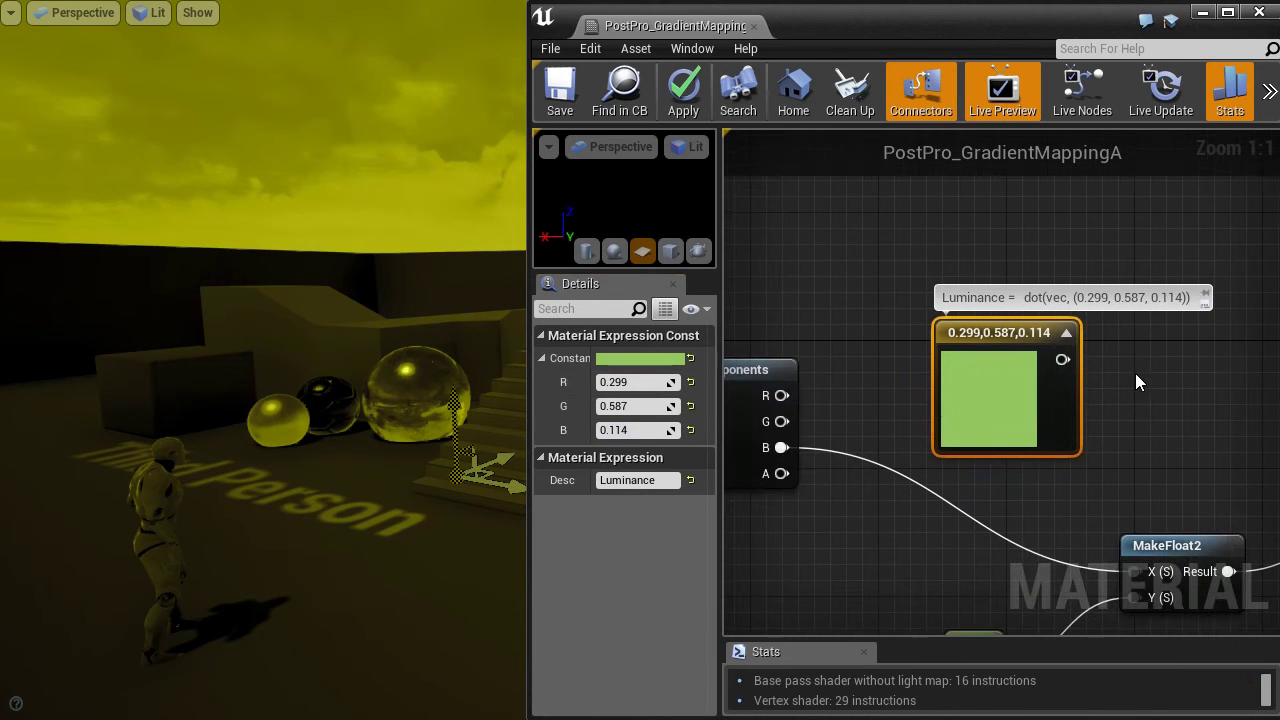
pyautogui.click(541, 358)
pyautogui.click(1066, 332)
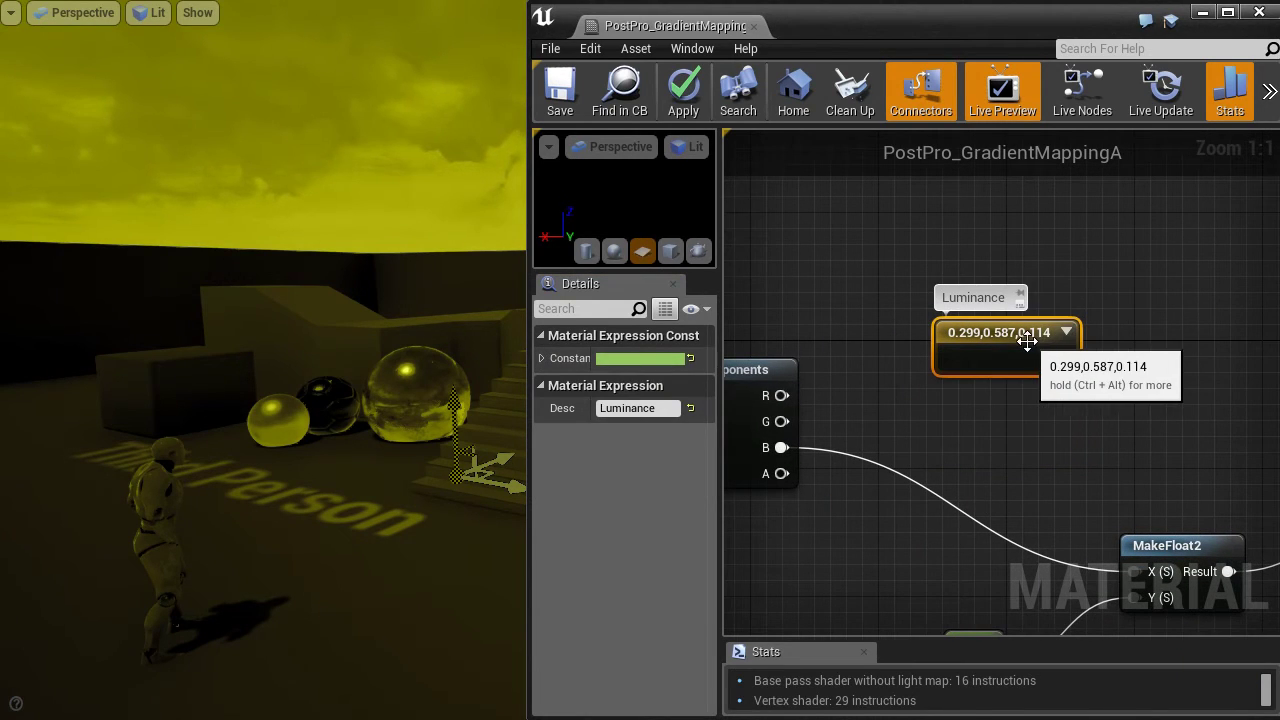
pyautogui.moveTo(1027, 342); pyautogui.dragTo(890, 268)
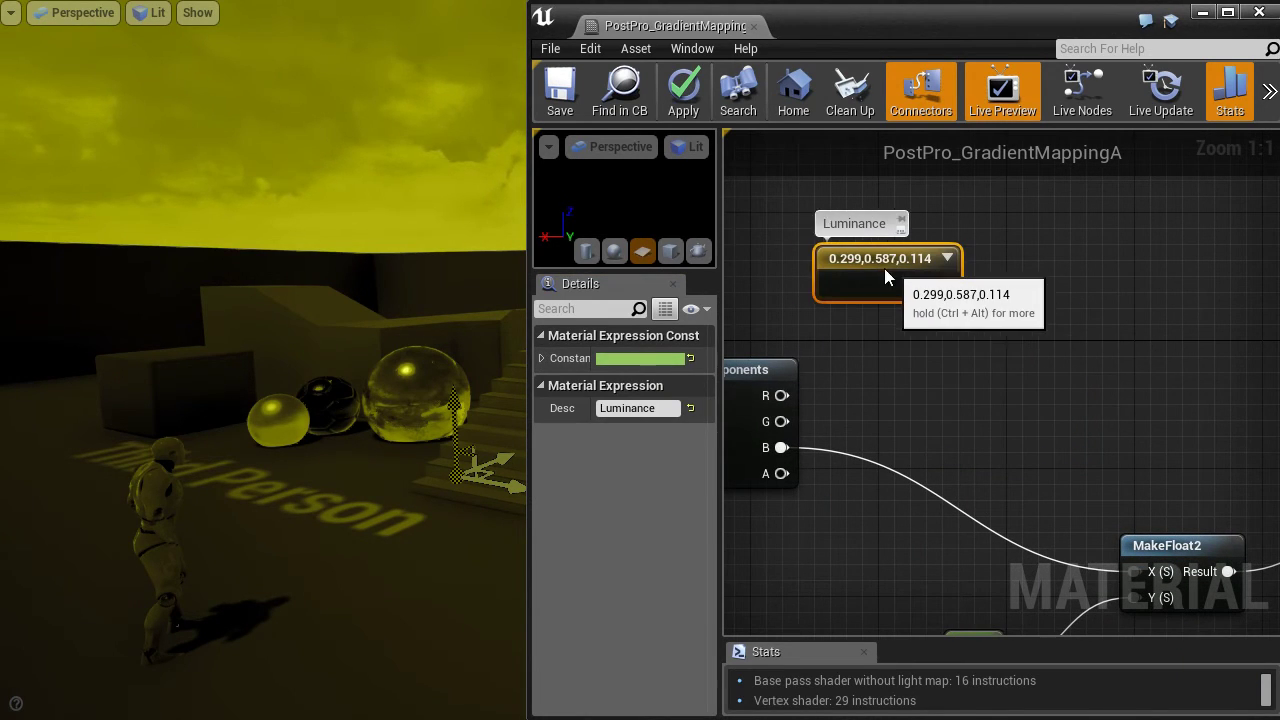
# Step: Add a Dot node to the graph and place the Luminance constant beside it
pyautogui.rightClick(1012, 380)
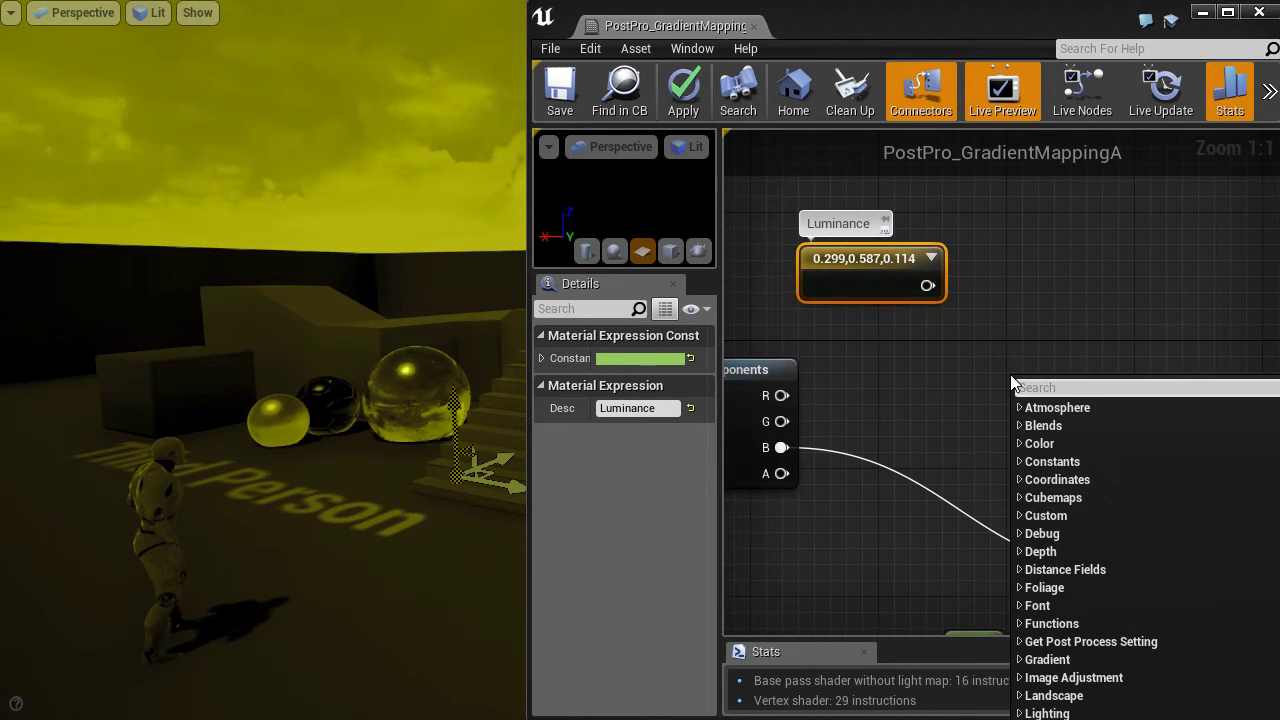
pyautogui.write('dot')
pyautogui.press('Return')
pyautogui.scroll(-1, 943, 368)
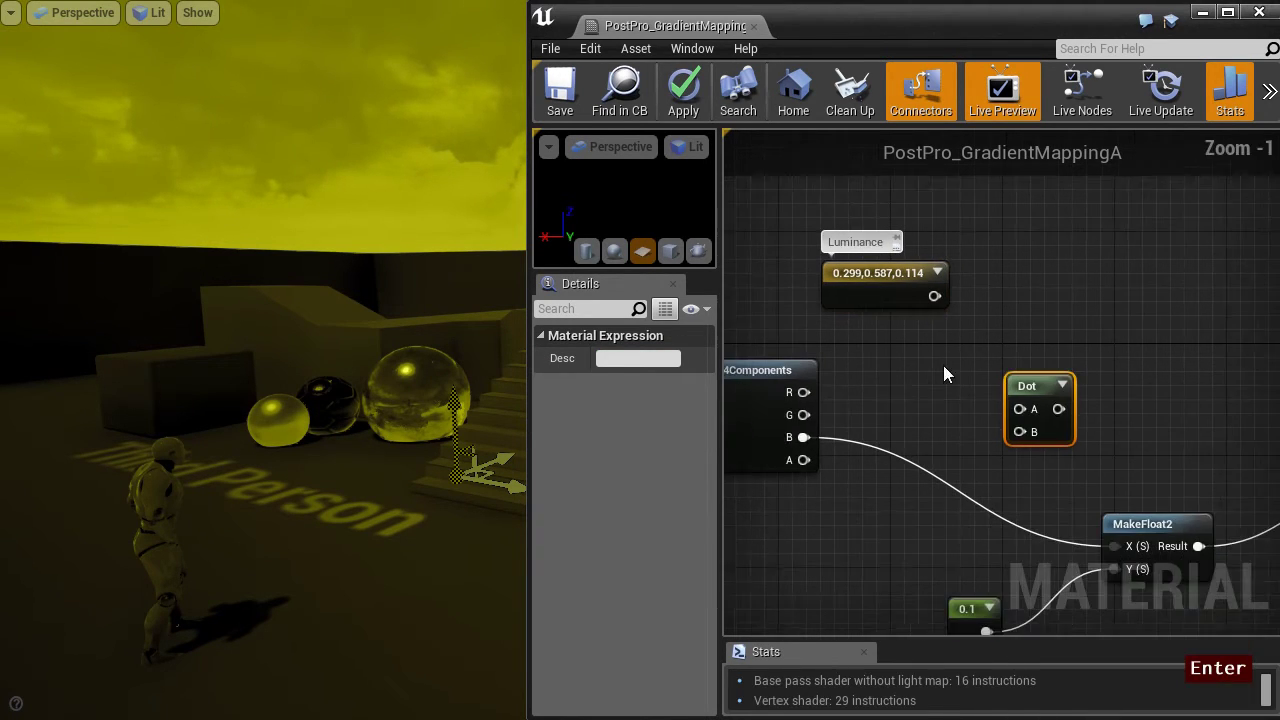
pyautogui.moveTo(943, 368); pyautogui.dragTo(1087, 370, button='right')
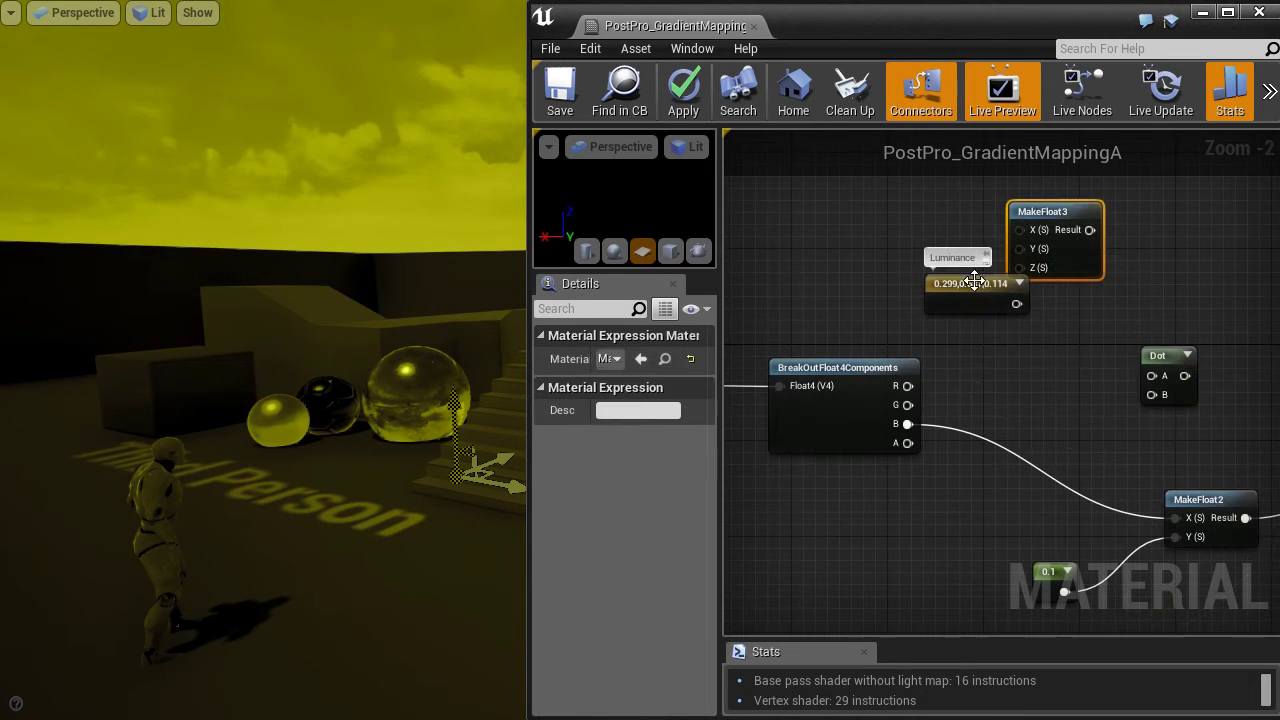
pyautogui.moveTo(974, 284); pyautogui.dragTo(1046, 357)
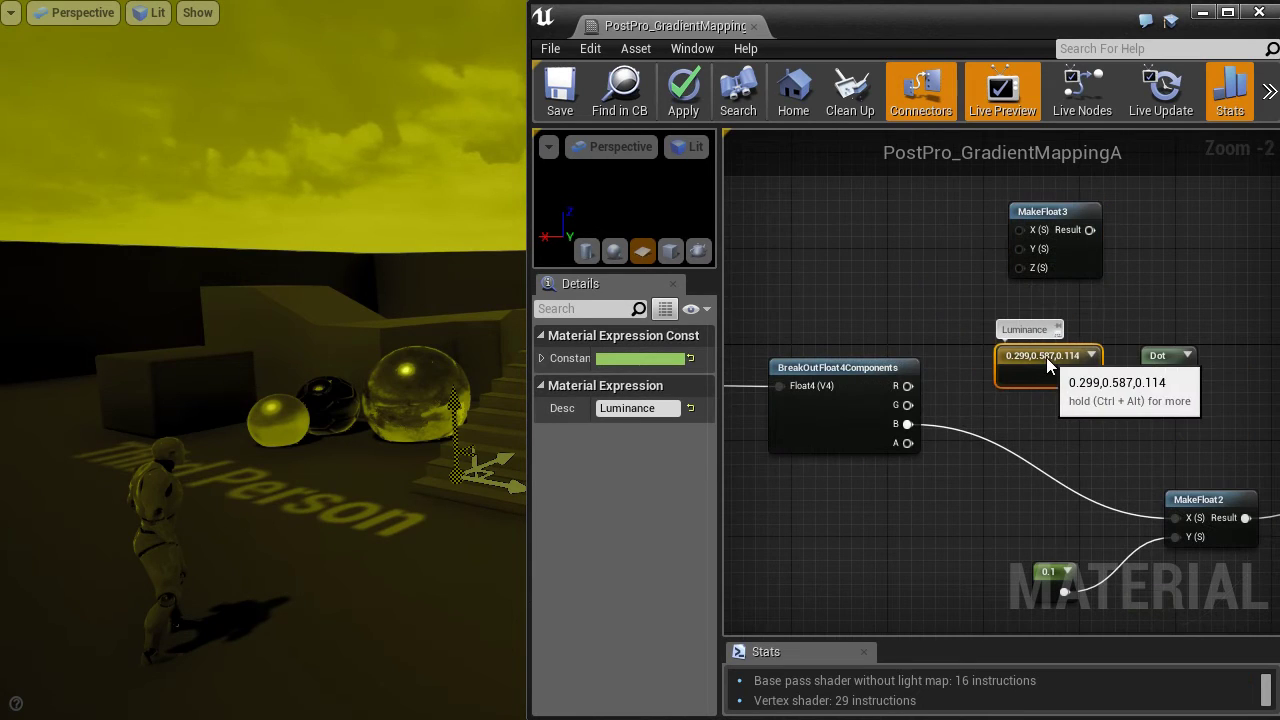
# Step: Connect the R, G and B outputs of BreakOutFloat4Components to the X, Y and Z inputs of MakeFloat3
pyautogui.moveTo(908, 388); pyautogui.dragTo(1020, 250)
pyautogui.moveTo(908, 424); pyautogui.dragTo(1022, 268)
pyautogui.moveTo(882, 438); pyautogui.dragTo(974, 480, button='right')
# Step: Move the SceneTexture and BreakOutFloat4Components nodes together up and to the left, and place MakeFloat3 next to them
pyautogui.scroll(-1, 930, 450)
pyautogui.scroll(-1, 931, 464)
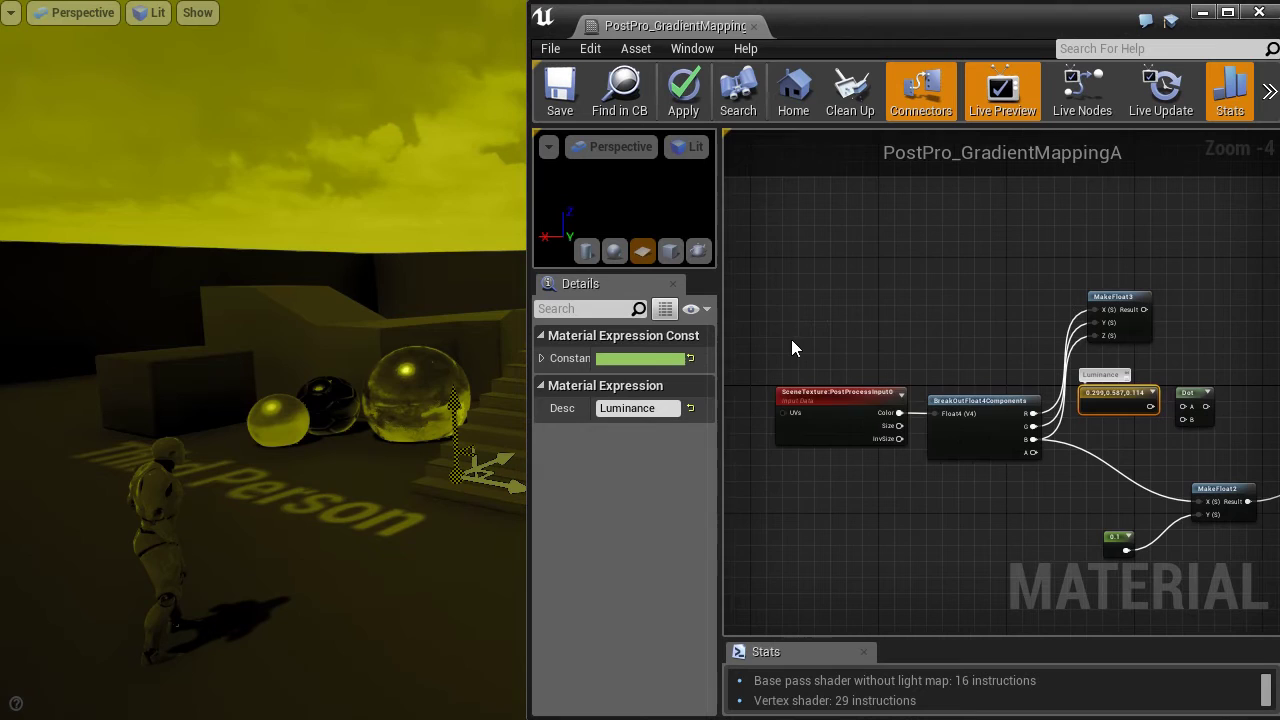
pyautogui.moveTo(792, 341); pyautogui.dragTo(1018, 486)
pyautogui.moveTo(962, 400); pyautogui.dragTo(882, 368)
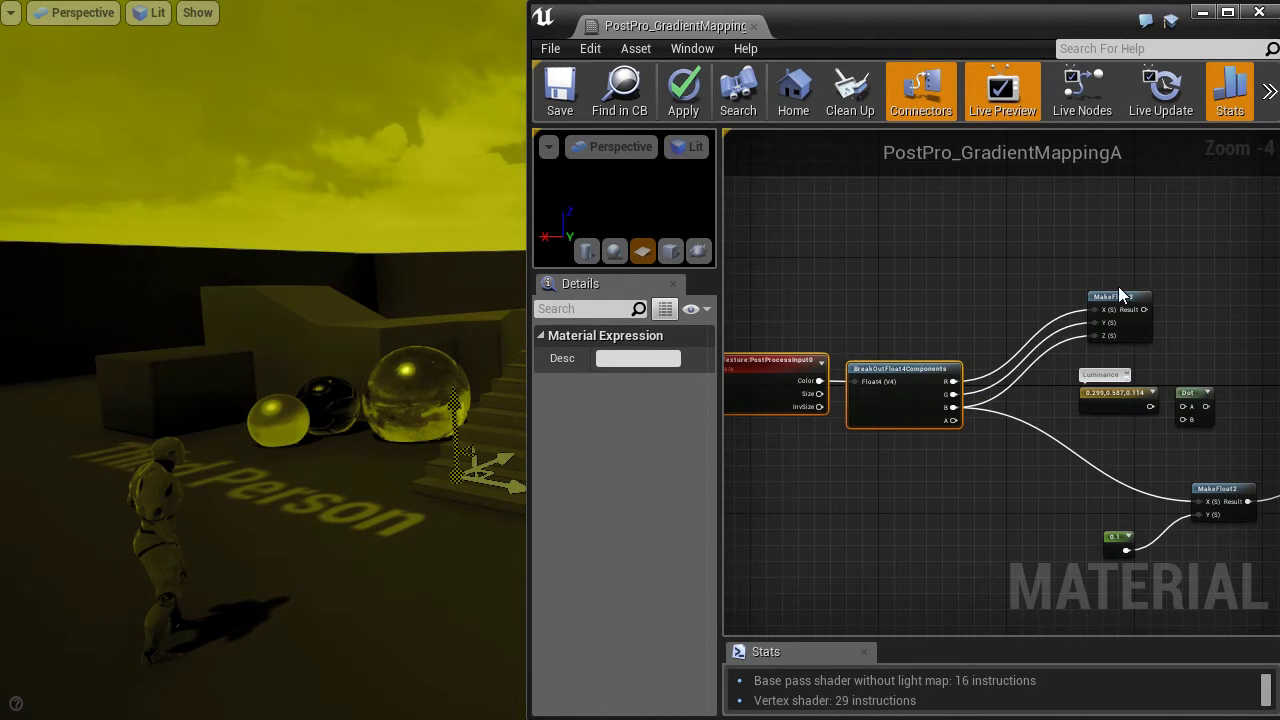
pyautogui.moveTo(1118, 296); pyautogui.dragTo(1035, 363)
# Step: Connect the MakeFloat3 result to Dot's A input and the Luminance constant to its B input
pyautogui.click(1164, 300)
pyautogui.moveTo(1164, 300); pyautogui.dragTo(994, 275, button='right')
pyautogui.scroll(2, 1003, 262)
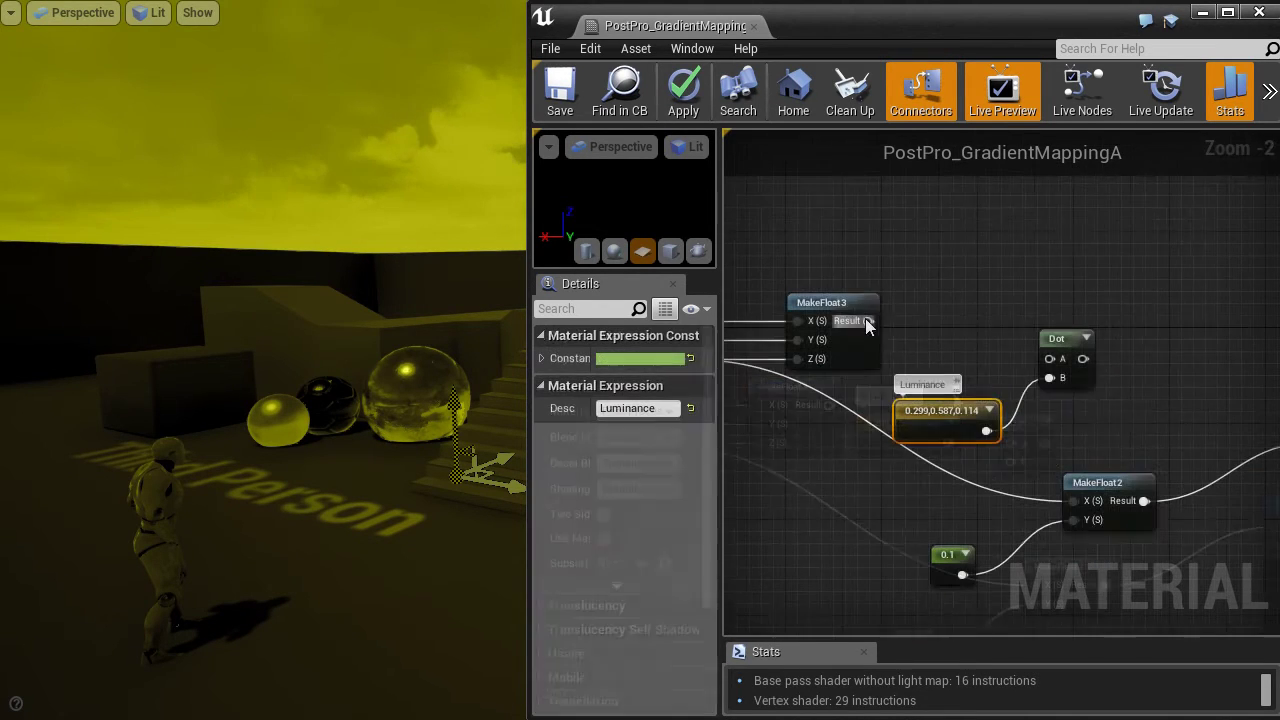
pyautogui.moveTo(866, 321); pyautogui.dragTo(1049, 358)
# Step: Widen the material editor window over the viewport and narrow its Details panel
pyautogui.moveTo(526, 302); pyautogui.dragTo(10, 302)
pyautogui.moveTo(329, 357); pyautogui.dragTo(256, 397)
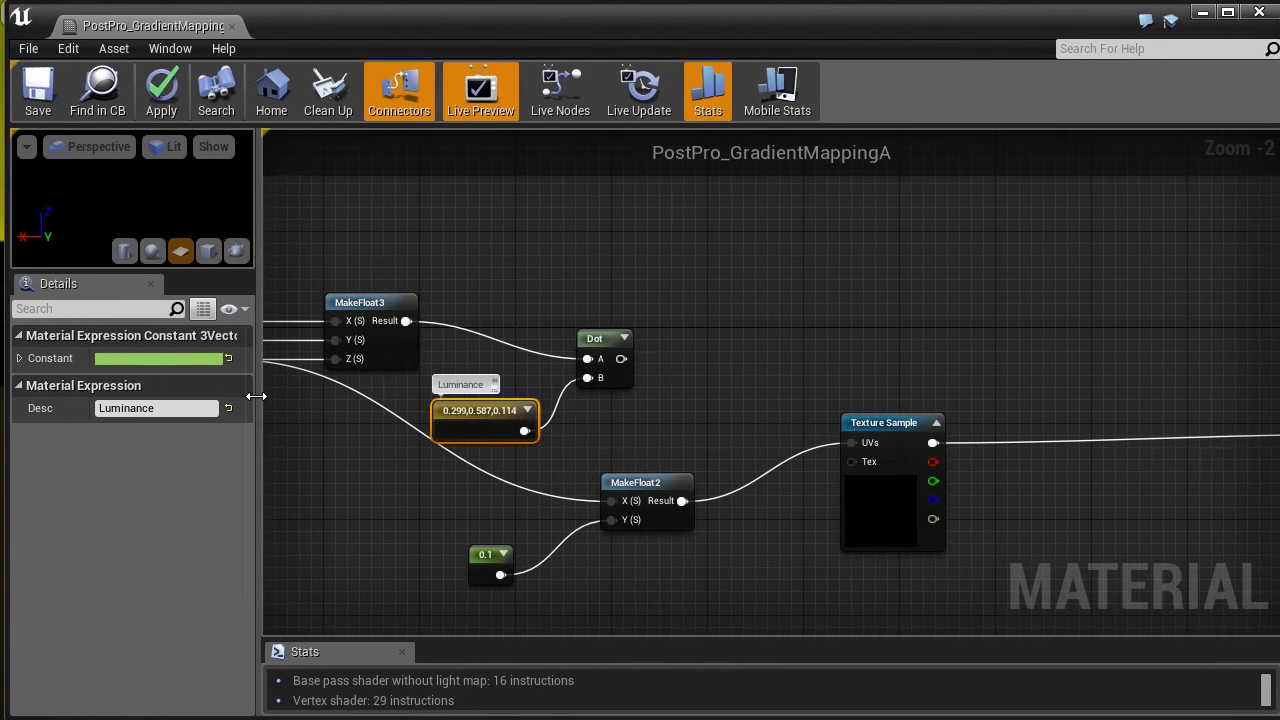
pyautogui.scroll(-2, 665, 289)
# Step: Feed the Dot output into MakeFloat2's X input and line up MakeFloat2 and the Texture Sample after it
pyautogui.moveTo(666, 289); pyautogui.dragTo(954, 295, button='right')
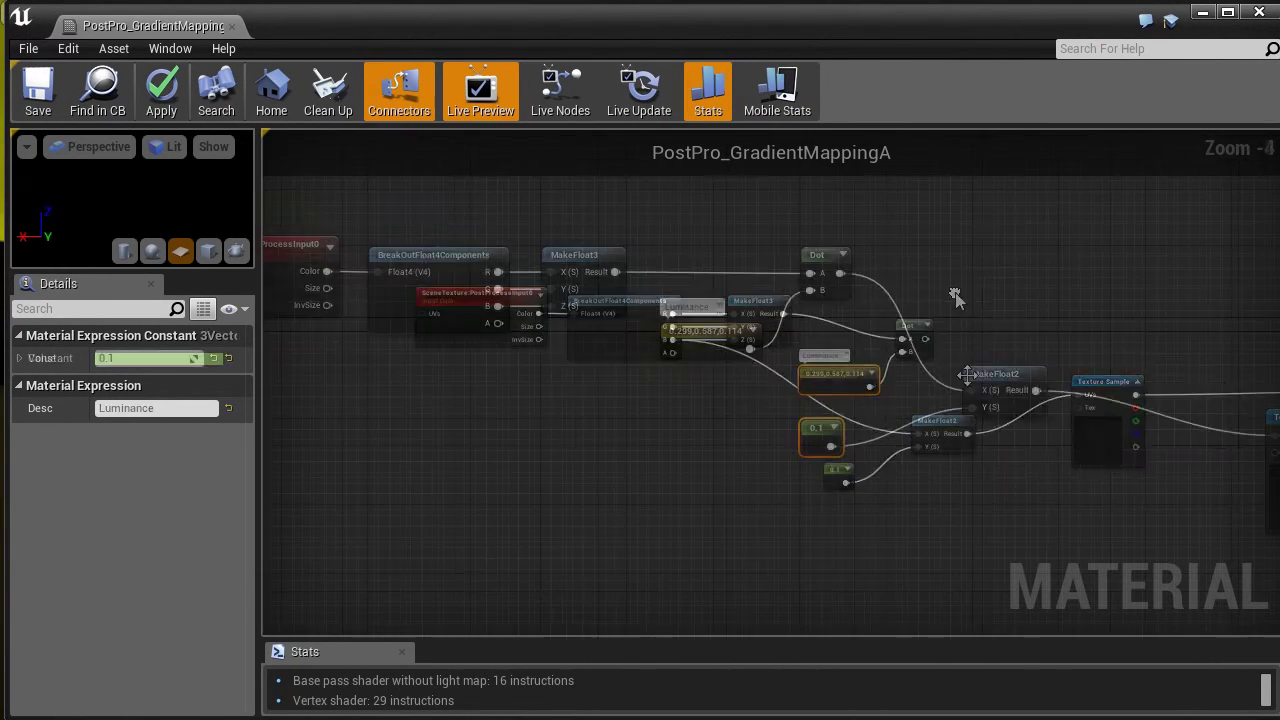
pyautogui.moveTo(979, 372); pyautogui.dragTo(953, 350)
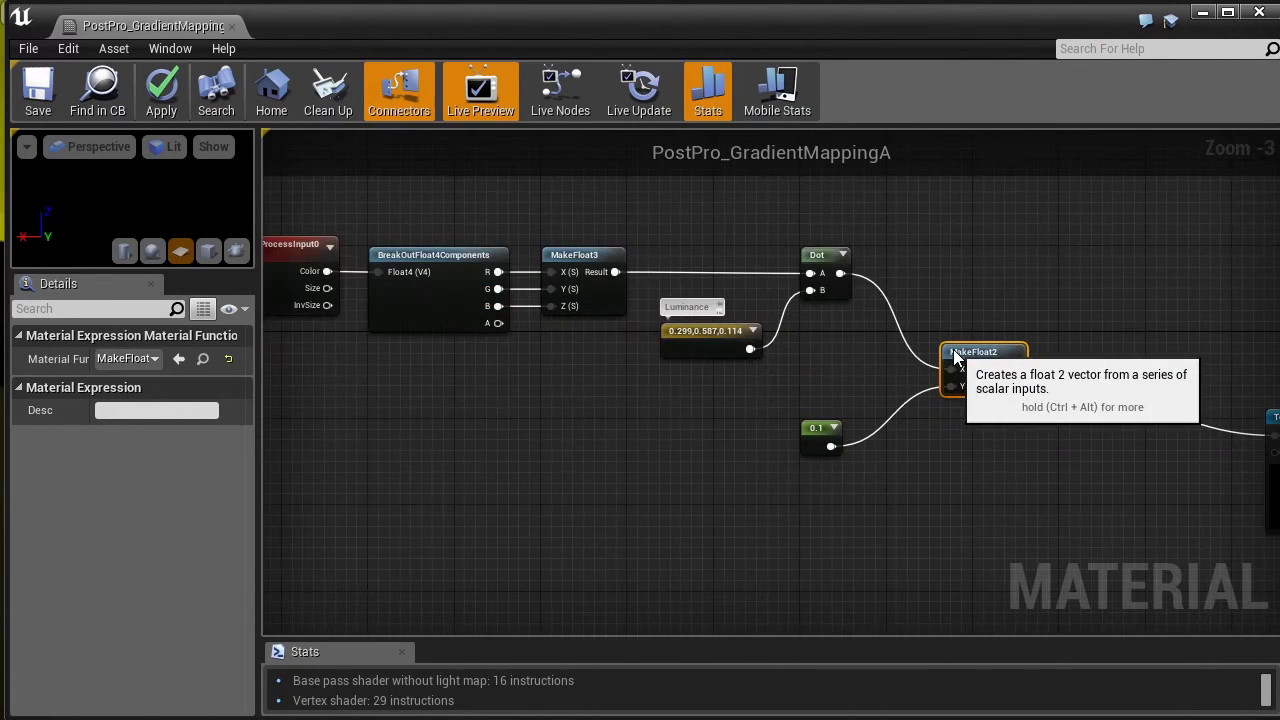
pyautogui.click(985, 484)
pyautogui.moveTo(990, 484); pyautogui.dragTo(900, 501, button='right')
pyautogui.moveTo(1174, 455); pyautogui.dragTo(1003, 378)
pyautogui.moveTo(1129, 314); pyautogui.dragTo(959, 308, button='right')
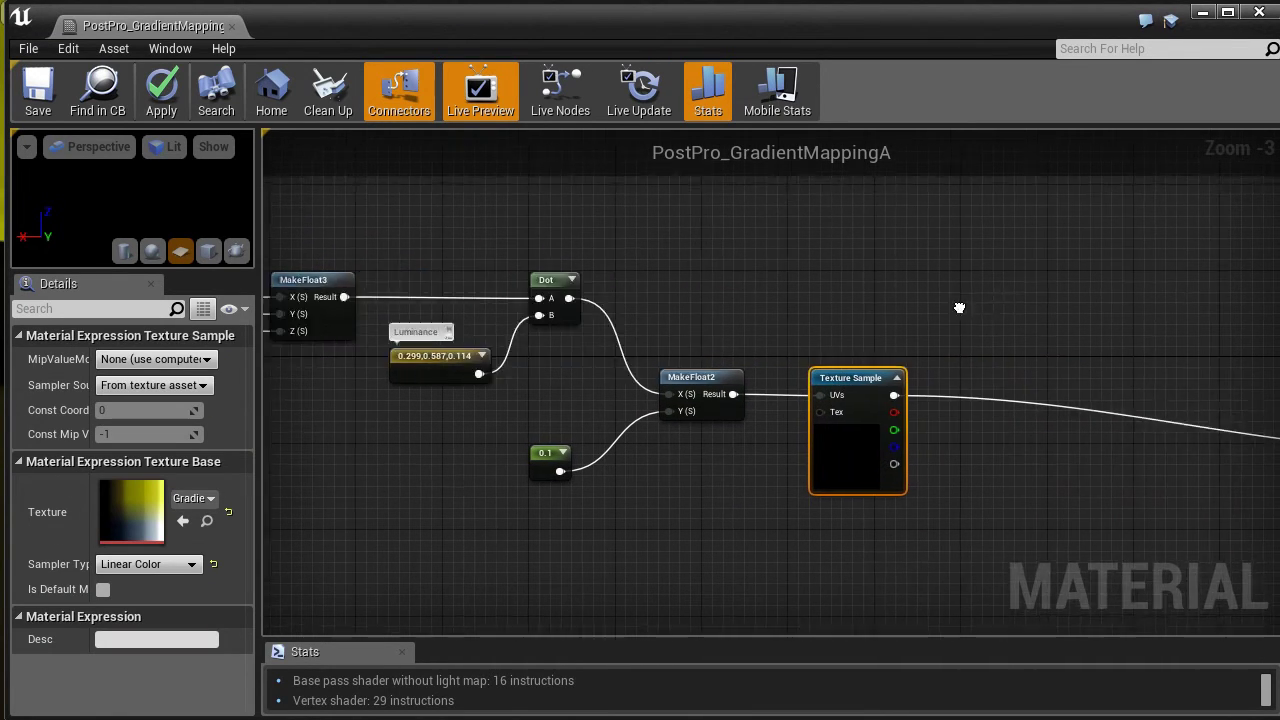
# Step: Describe the Texture Sample as "Gradient", MakeFloat2 as "Map to color on gradient" and Dot as "Calculate luminance"
pyautogui.scroll(-2, 959, 308)
pyautogui.moveTo(1091, 355); pyautogui.dragTo(1086, 349, button='right')
pyautogui.scroll(2, 1063, 354)
pyautogui.moveTo(1063, 354); pyautogui.dragTo(616, 293)
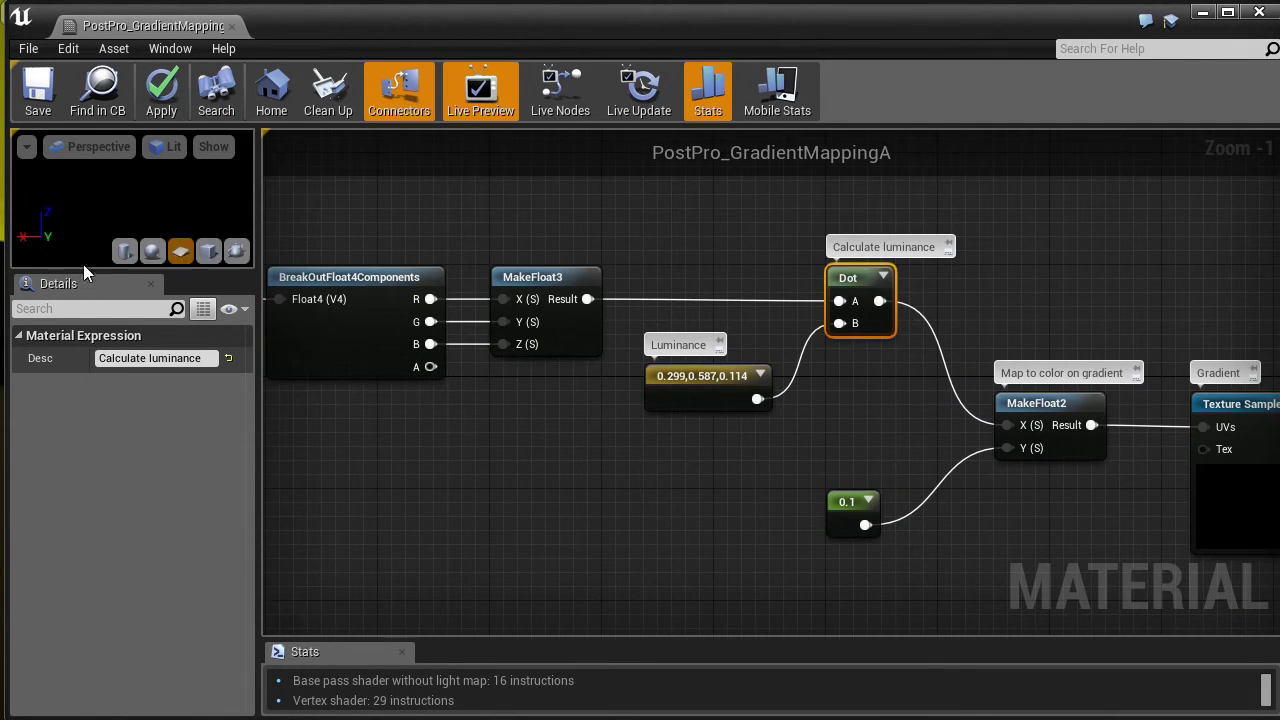
# Step: Apply the material and narrow its editor window to inspect the effect in the level viewport
pyautogui.moveTo(10, 253); pyautogui.dragTo(426, 253)
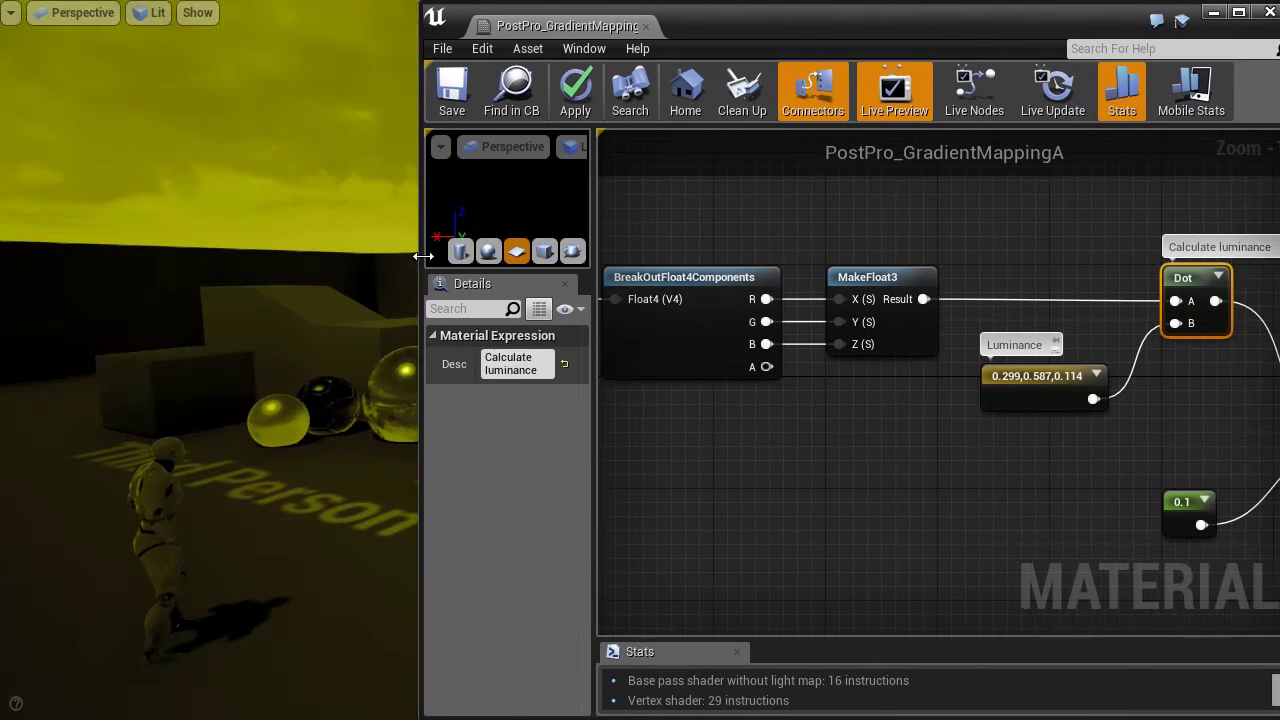
pyautogui.click(578, 86)
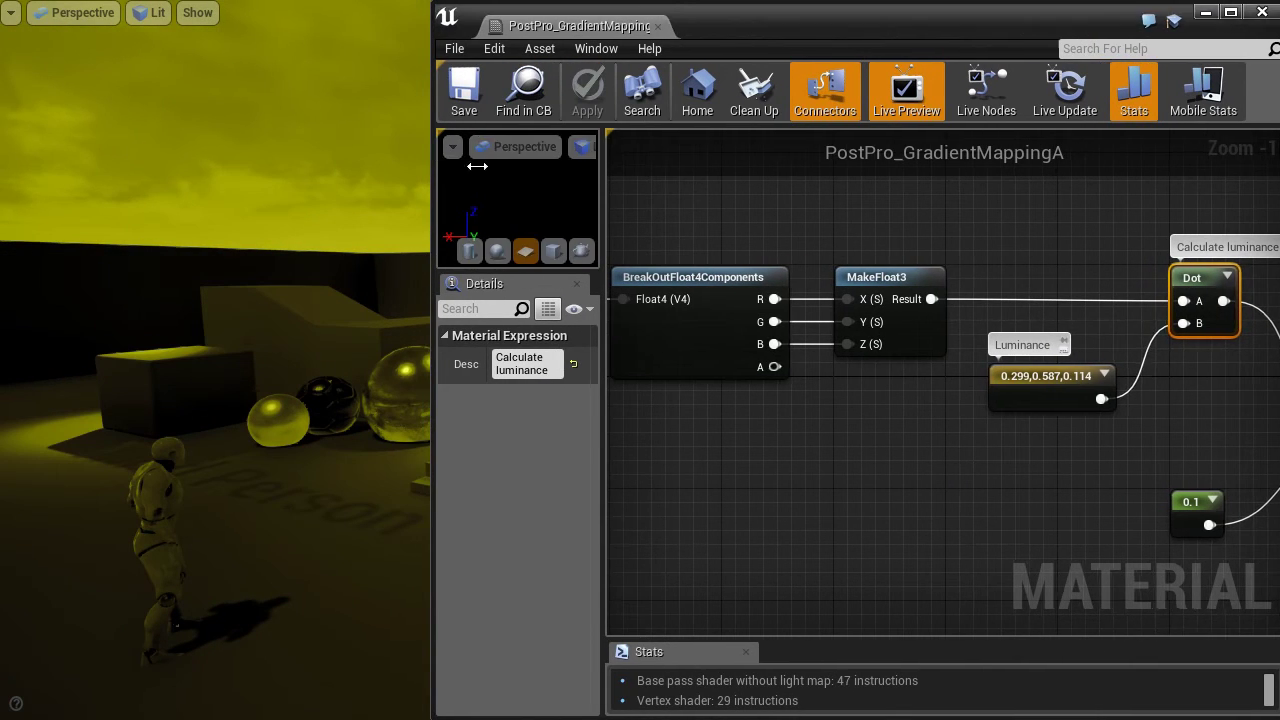
pyautogui.moveTo(426, 166); pyautogui.dragTo(890, 169)
pyautogui.moveTo(528, 250); pyautogui.dragTo(490, 240, button='right')
pyautogui.moveTo(650, 250); pyautogui.dragTo(455, 278, button='right')
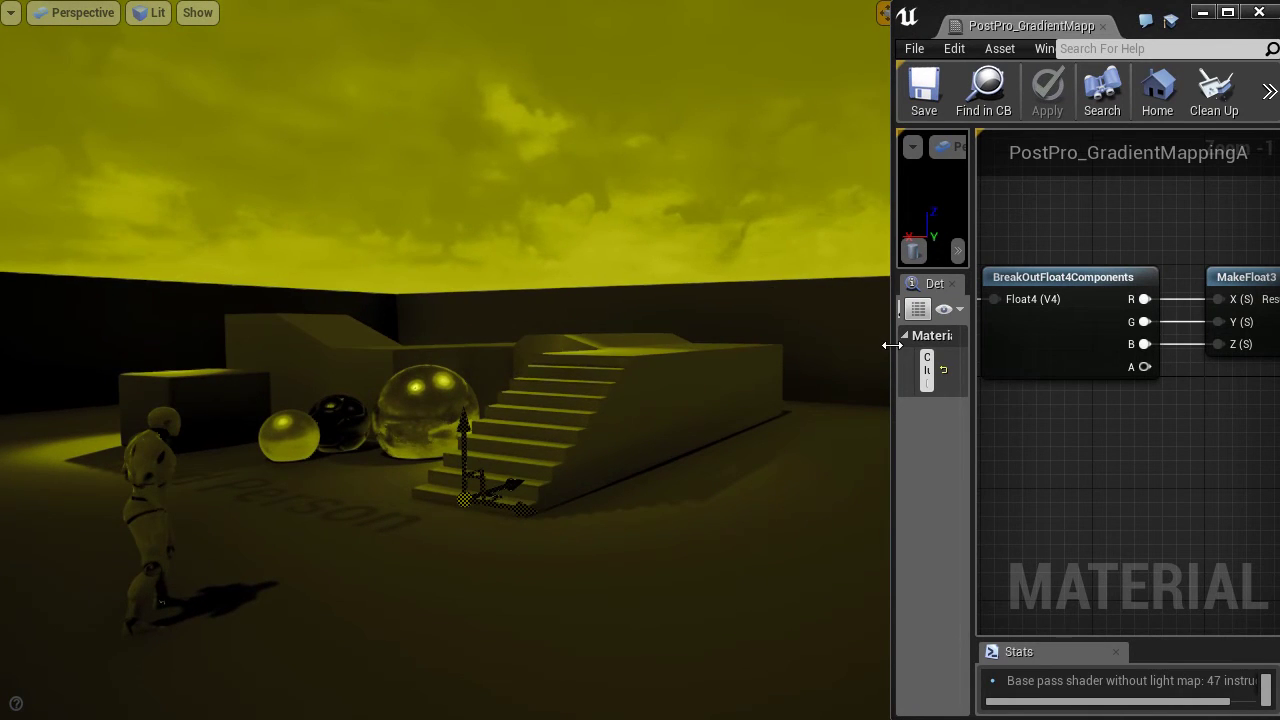
# Step: Set the constant feeding MakeFloat2's Y input to 0.9, apply the material and uncover the level viewport
pyautogui.moveTo(891, 345); pyautogui.dragTo(300, 342)
pyautogui.click(1079, 499)
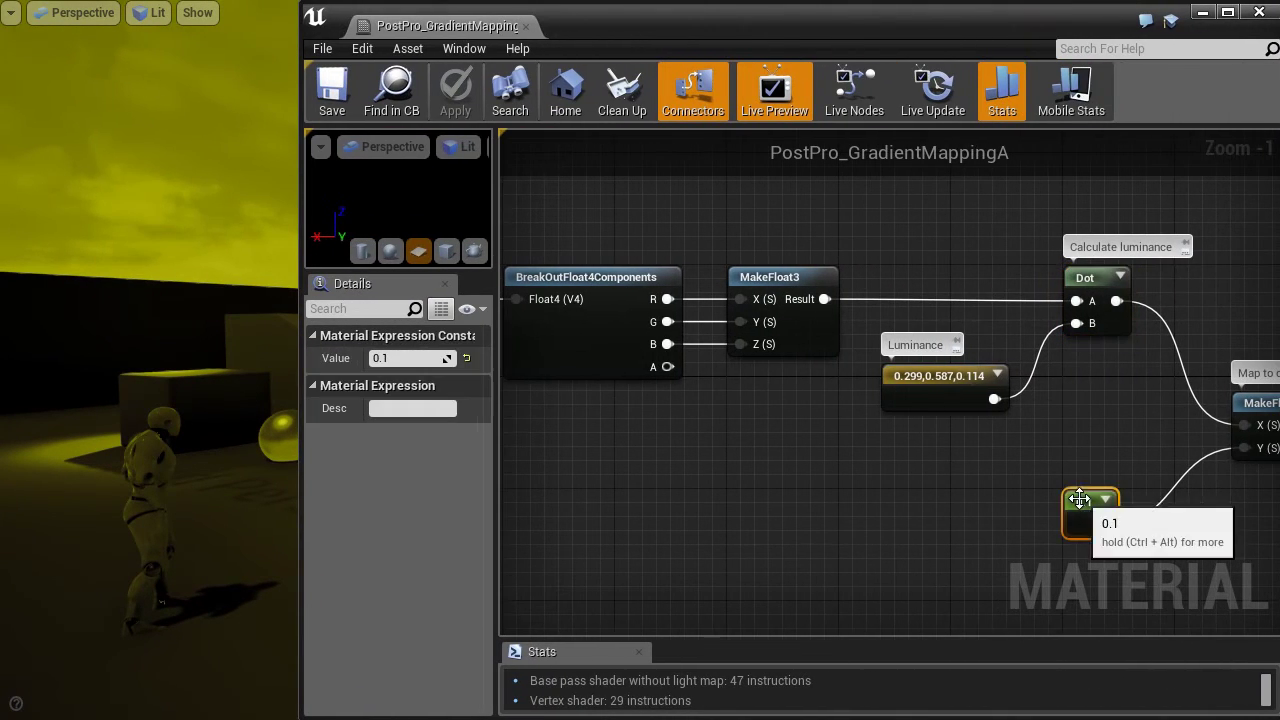
pyautogui.moveTo(1079, 499); pyautogui.dragTo(659, 450, button='right')
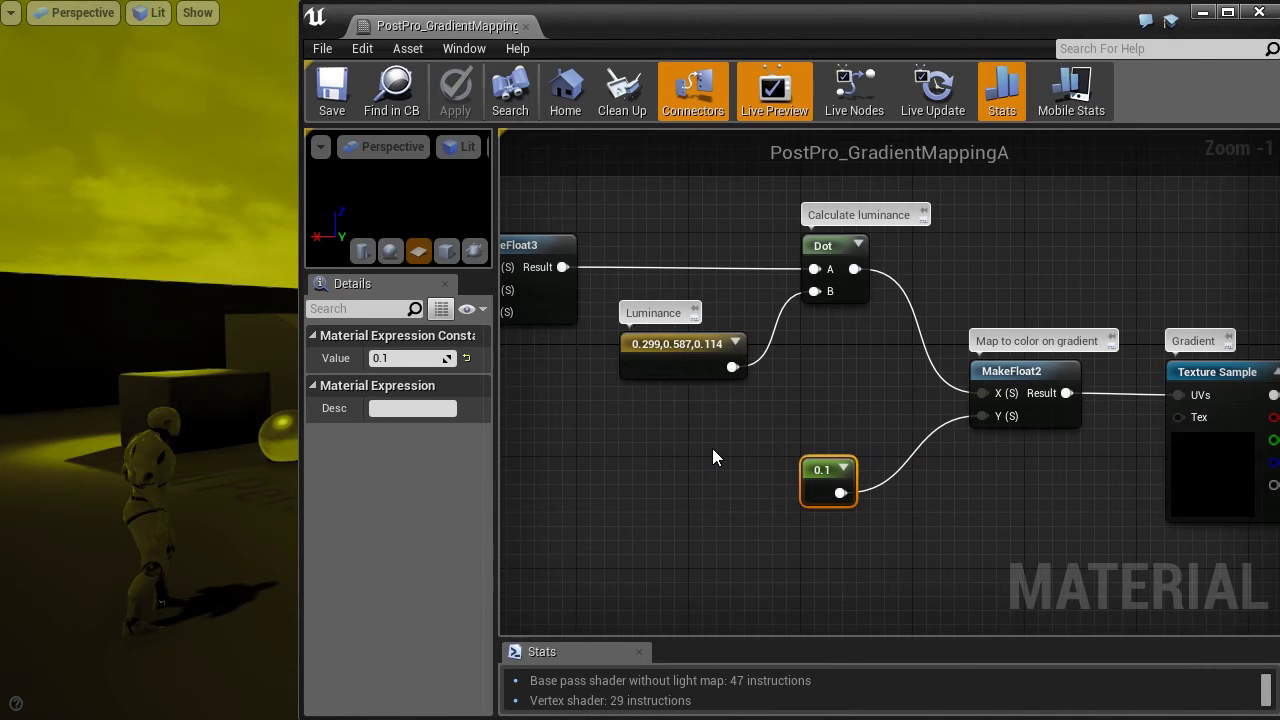
pyautogui.write('1.0')
pyautogui.press('Return')
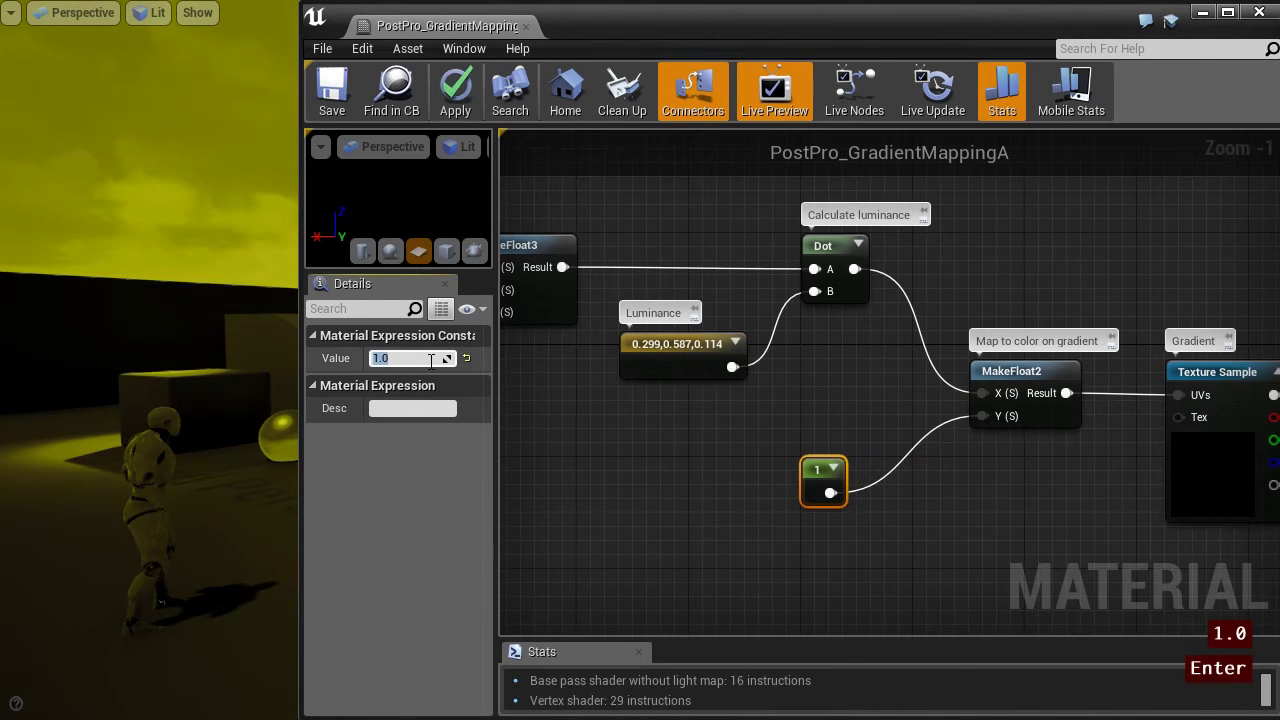
pyautogui.write('0.9')
pyautogui.press('Return')
pyautogui.click(455, 92)
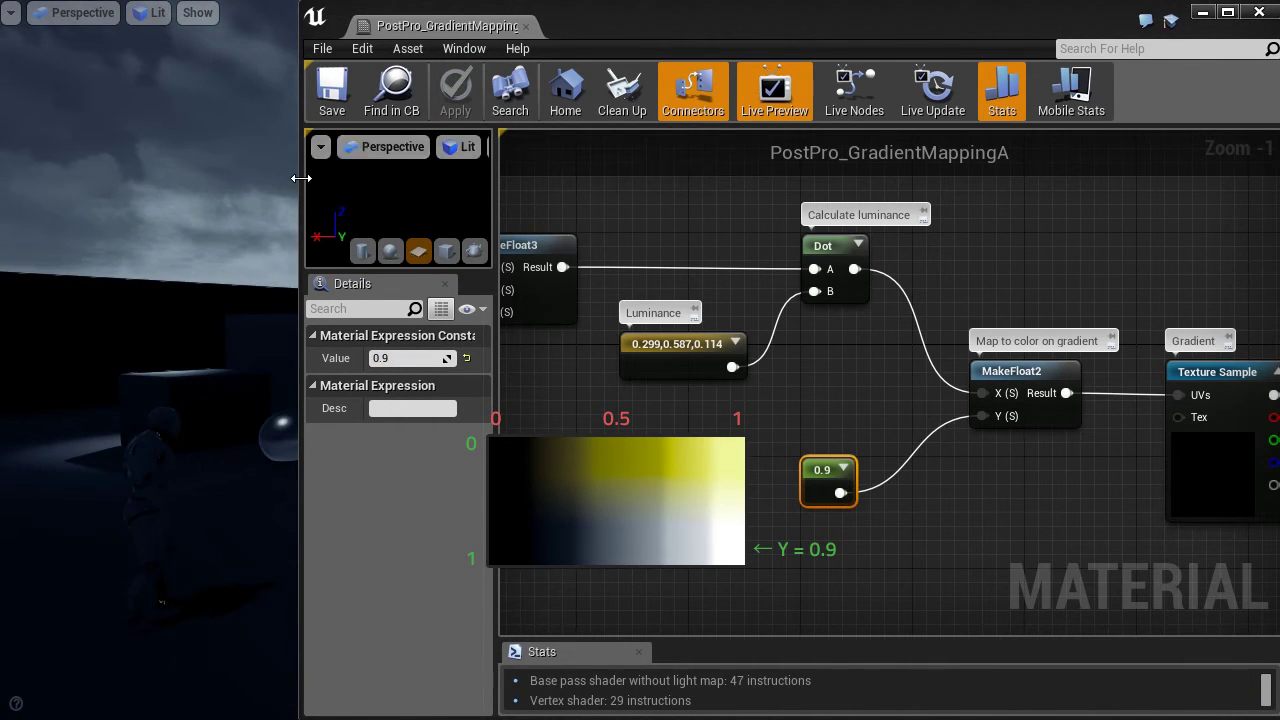
pyautogui.moveTo(301, 178); pyautogui.dragTo(781, 206)
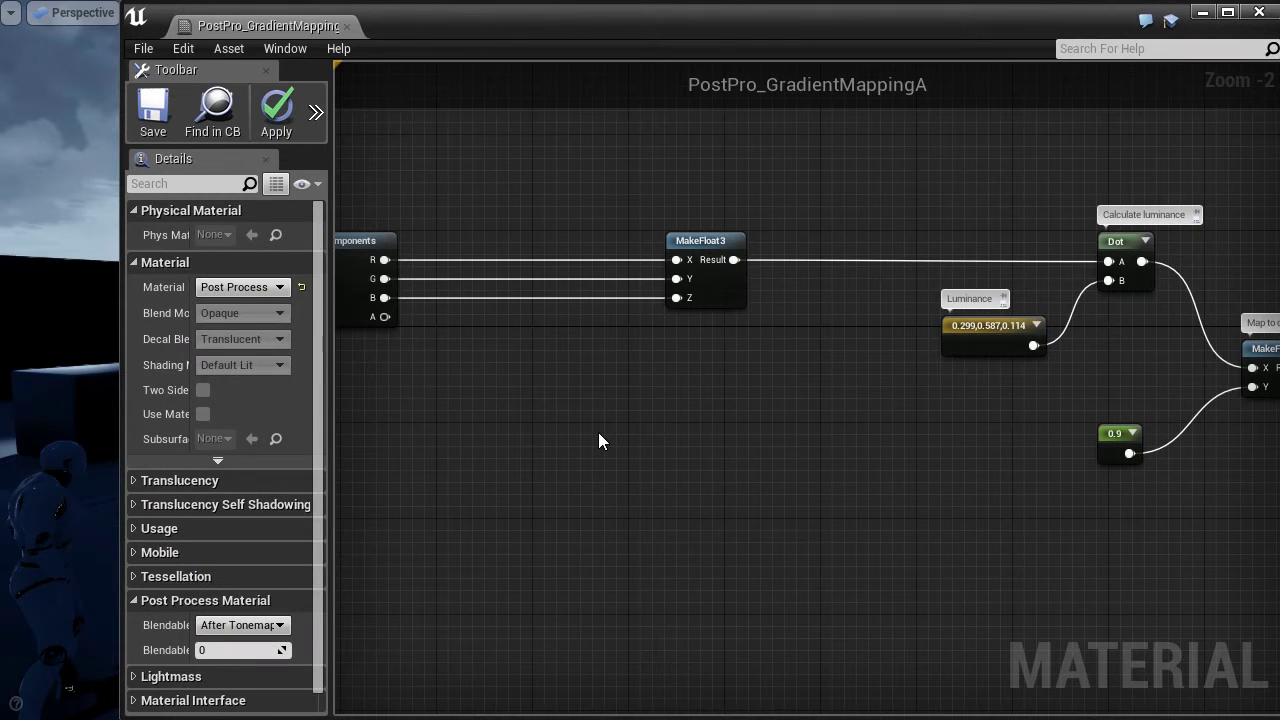
# Step: Build (R+G) - 2×B with Add, Multiply (Const B 2.0) and Subtract nodes, describing Add as "Pure yellow adds to 2.0 here"
pyautogui.press('Return')
pyautogui.moveTo(682, 461); pyautogui.dragTo(862, 515)
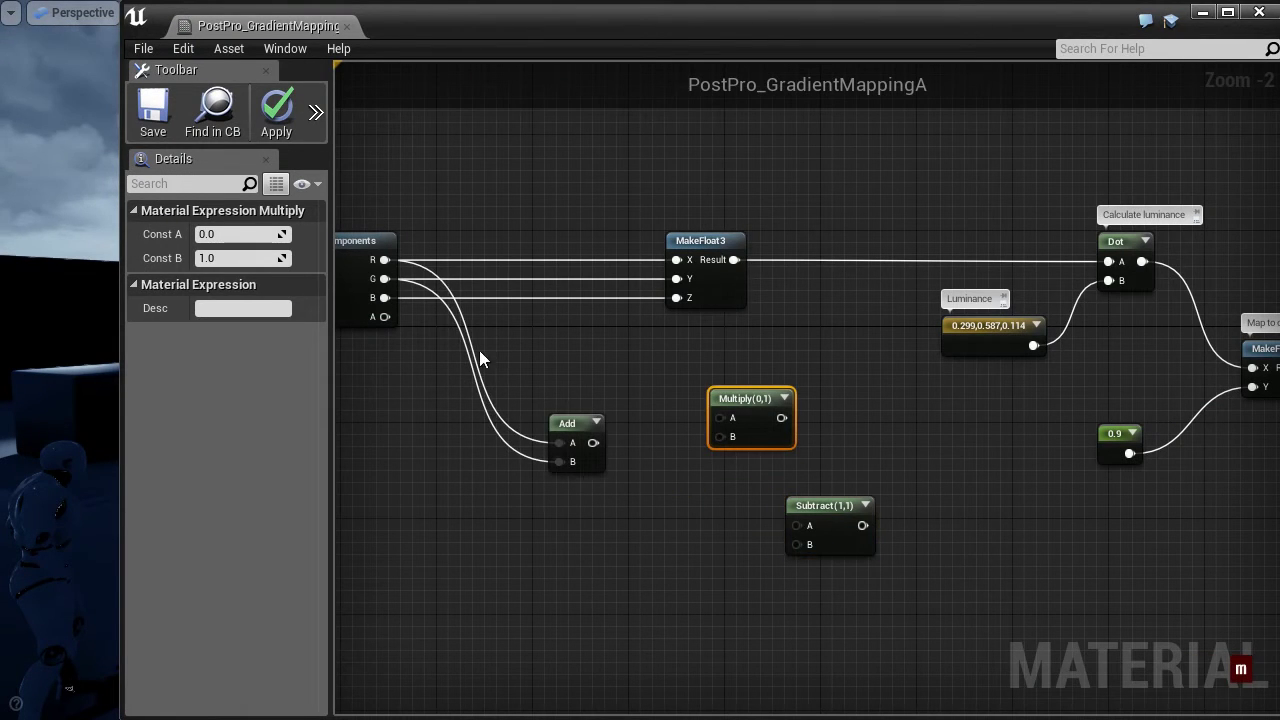
pyautogui.moveTo(380, 297); pyautogui.dragTo(720, 417)
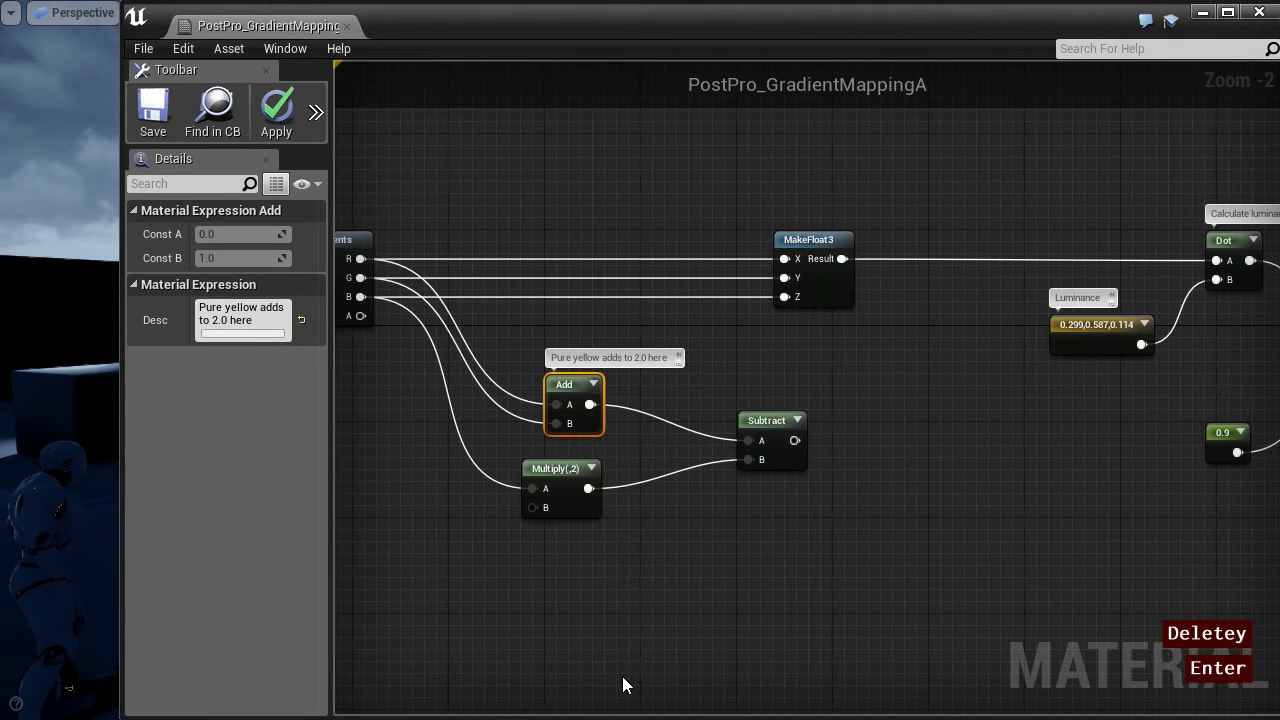
# Step: Move Multiply further below Add and describe Subtract as "If blue is identical to R and G, it means the pixel's color is grey."
pyautogui.scroll(2, 480, 410)
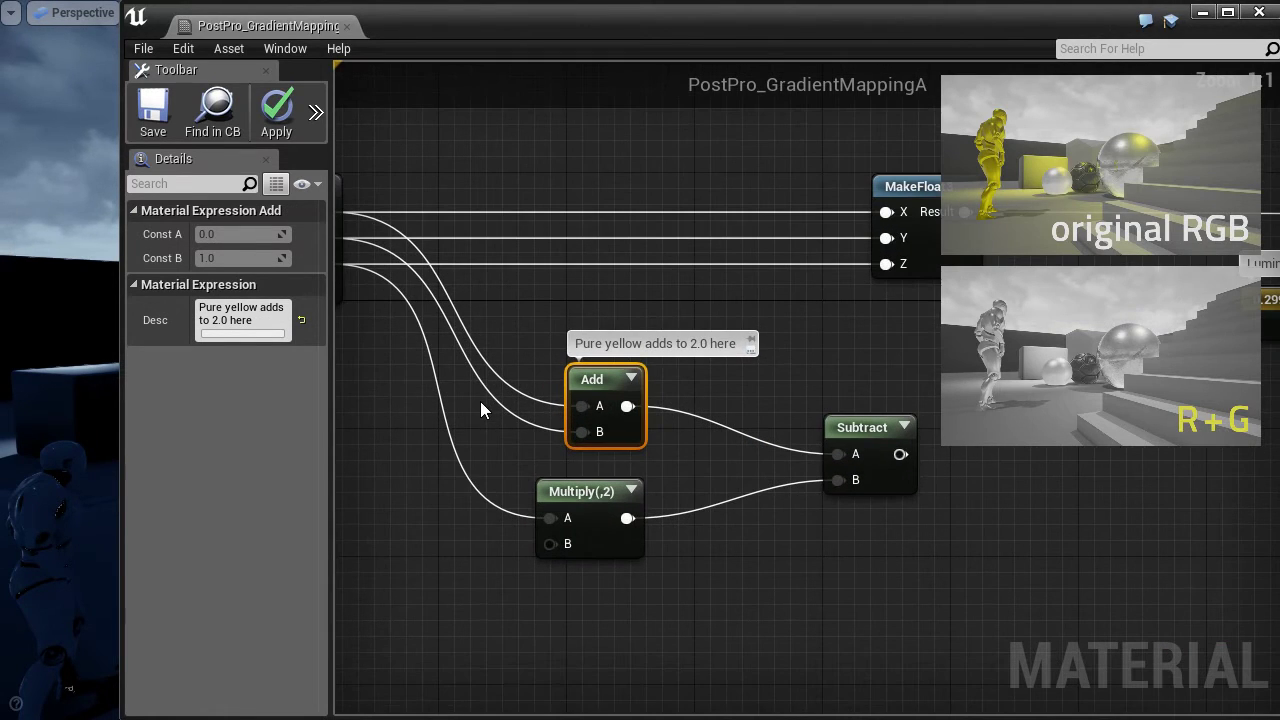
pyautogui.moveTo(517, 462); pyautogui.dragTo(561, 476, button='right')
pyautogui.click(636, 520)
pyautogui.moveTo(637, 519); pyautogui.dragTo(651, 570)
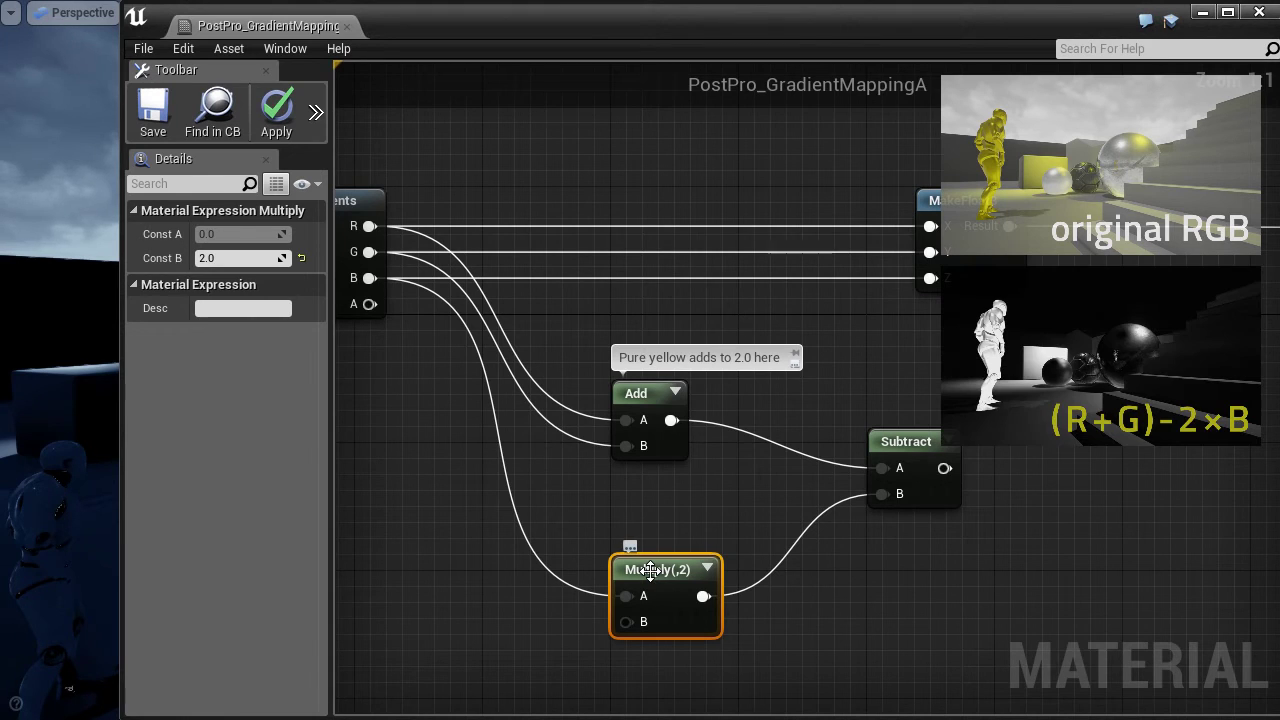
pyautogui.moveTo(924, 435); pyautogui.dragTo(956, 482)
pyautogui.click(951, 437)
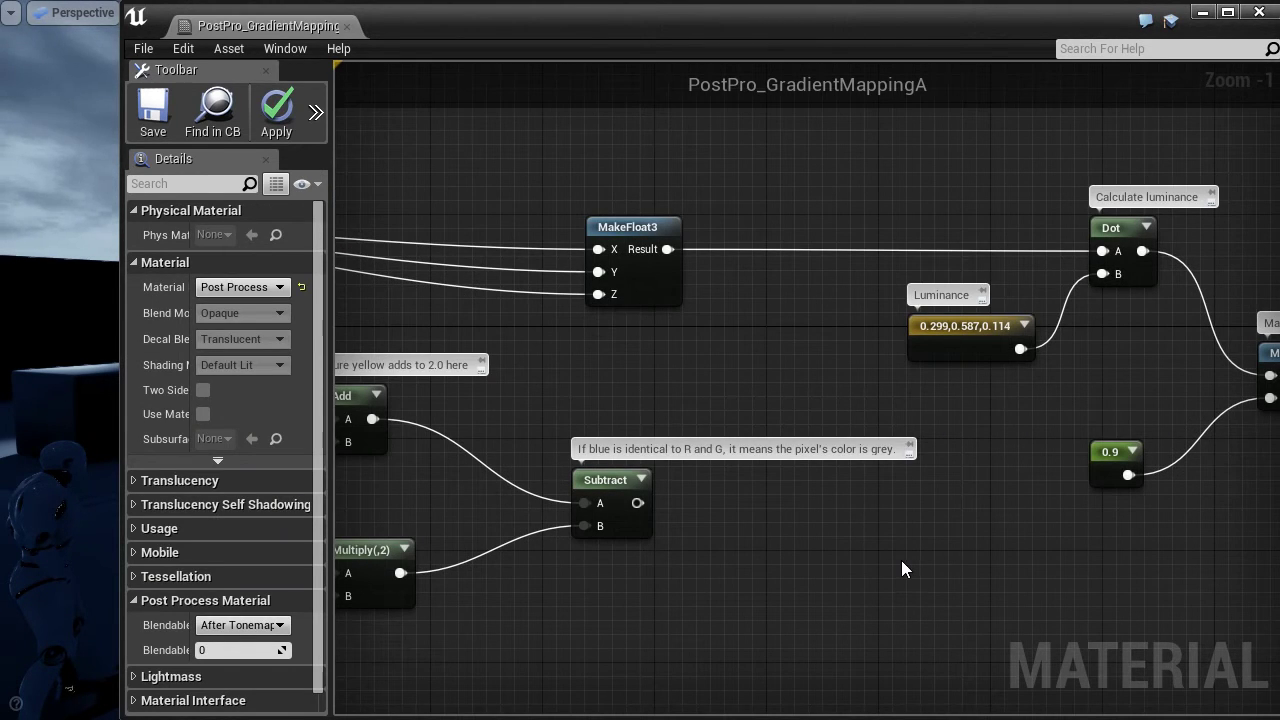
# Step: Delete the 0.9 constant and add a Clamp node with min 0 and max 1, fed by the Subtract output
pyautogui.moveTo(902, 568); pyautogui.dragTo(743, 583, button='right')
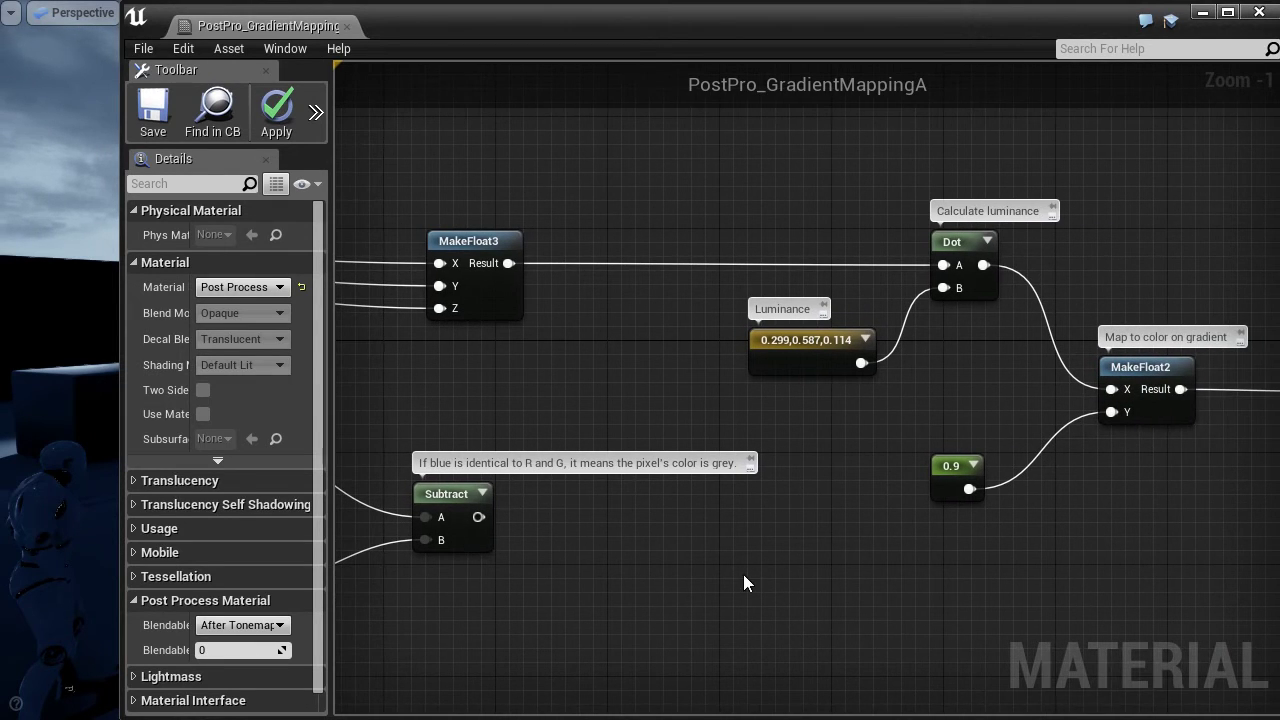
pyautogui.click(948, 470)
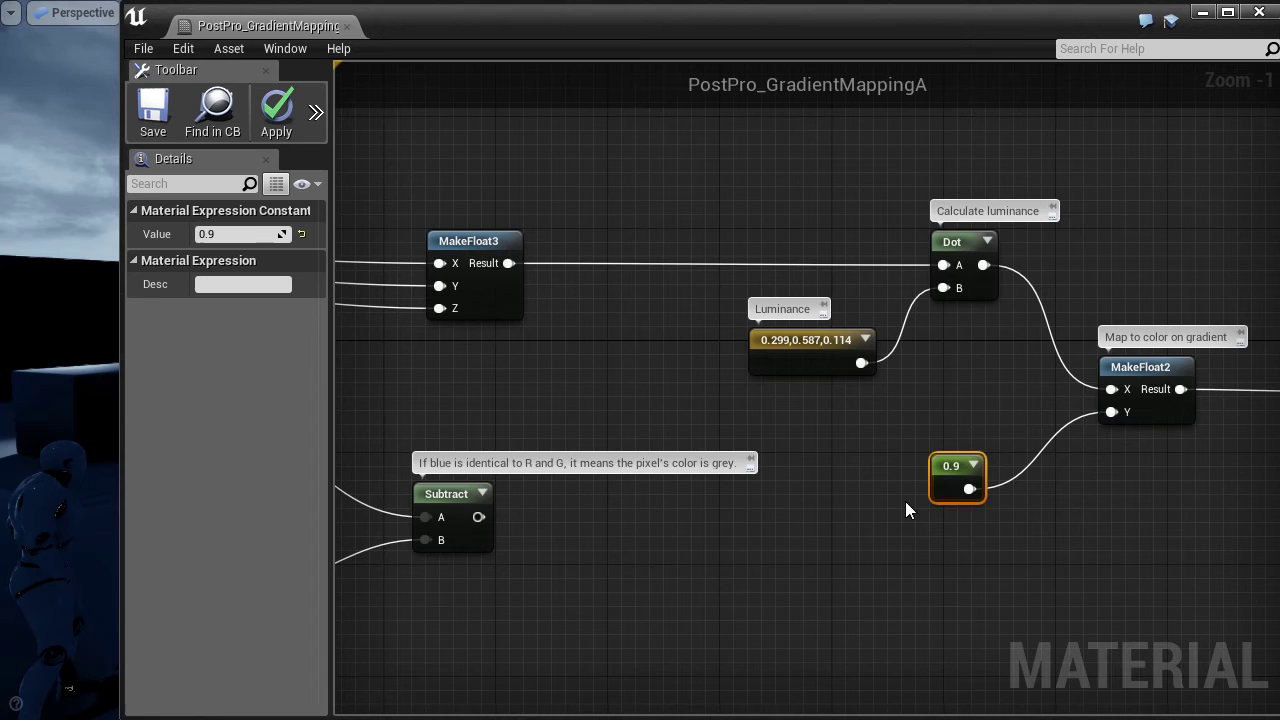
pyautogui.press('Delete')
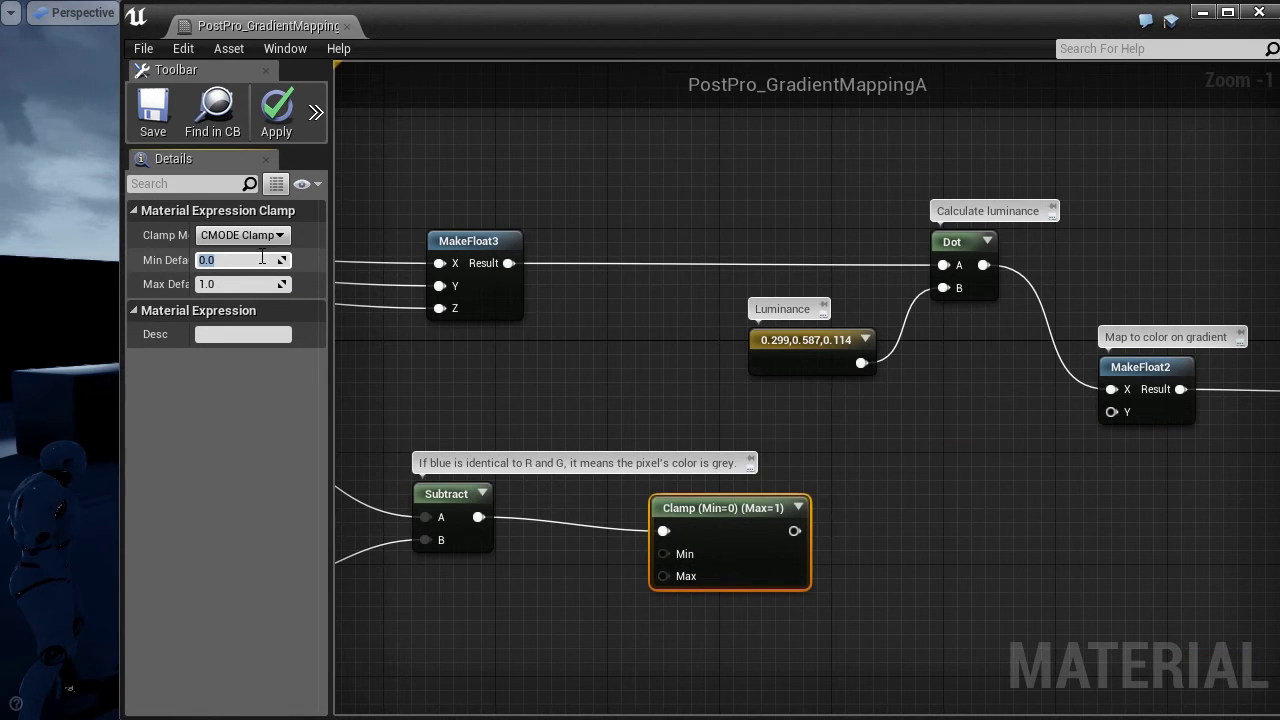
pyautogui.click(807, 449)
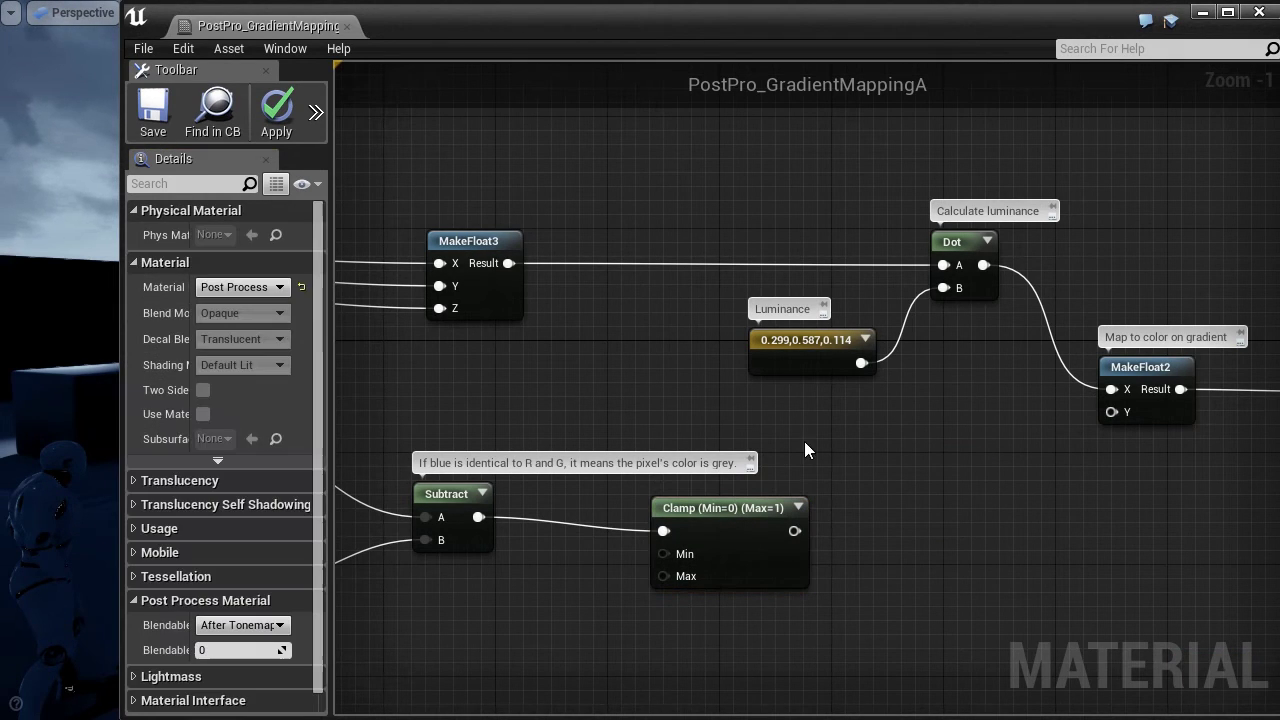
# Step: Add a OneMinus node after the Clamp and describe it as "Invert the mask"
pyautogui.rightClick(865, 487)
pyautogui.write('one min')
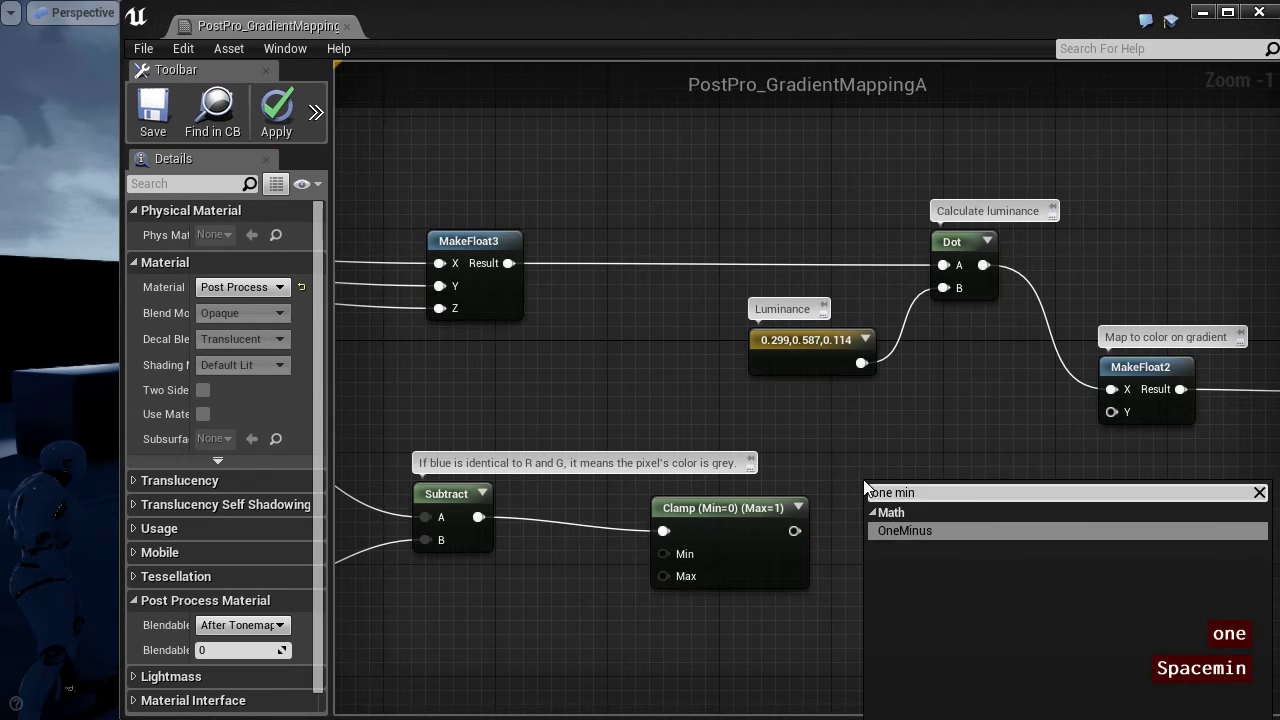
pyautogui.press('Return')
pyautogui.rightClick(943, 507)
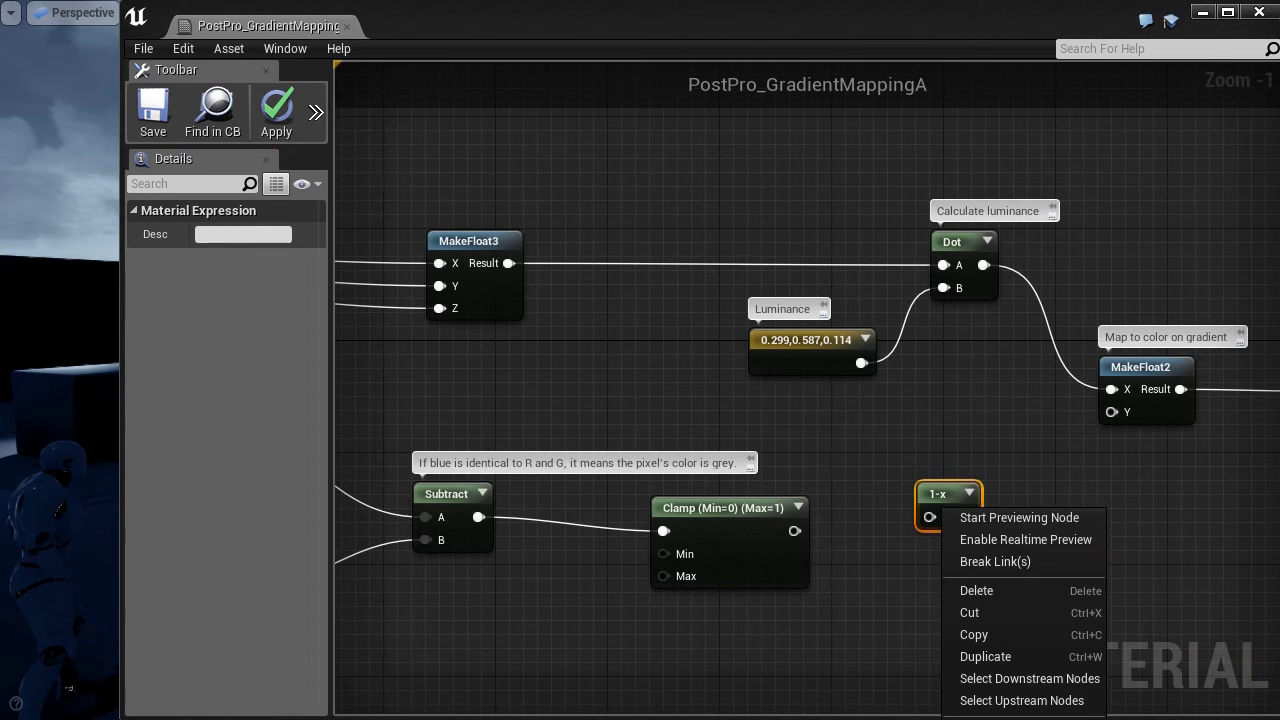
pyautogui.write('Invert the mas')
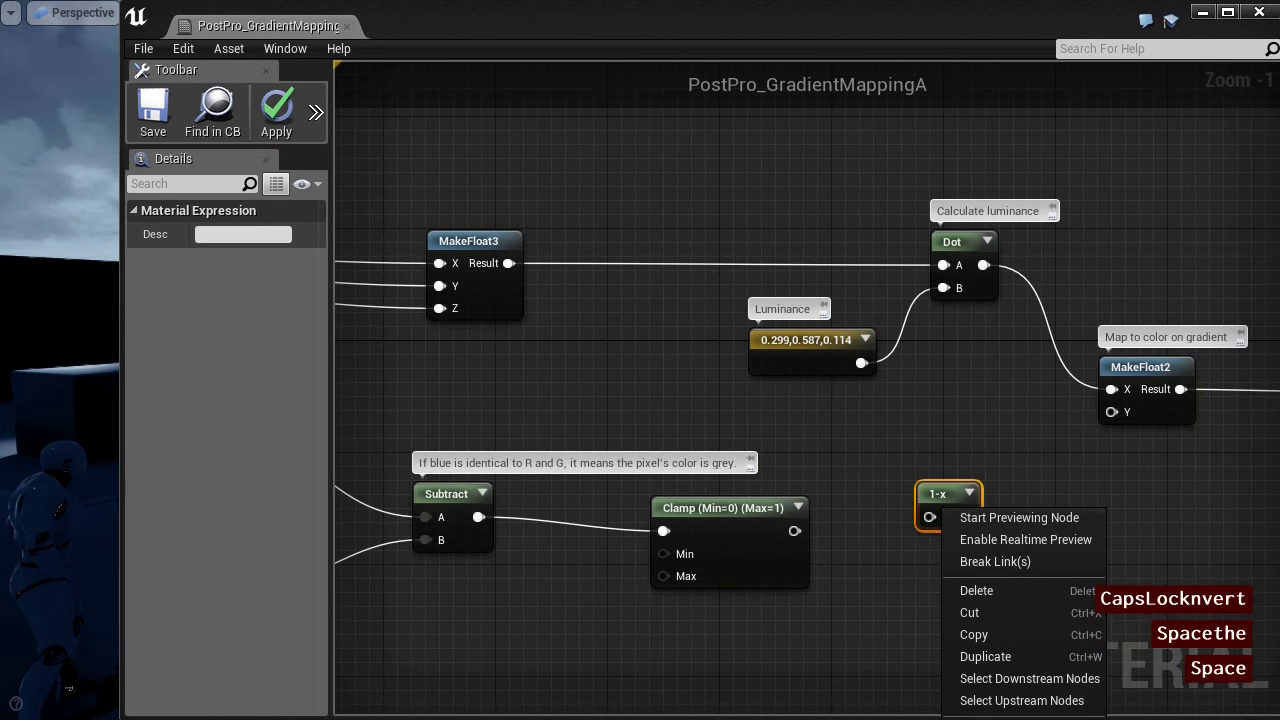
pyautogui.write('k')
pyautogui.press('Return')
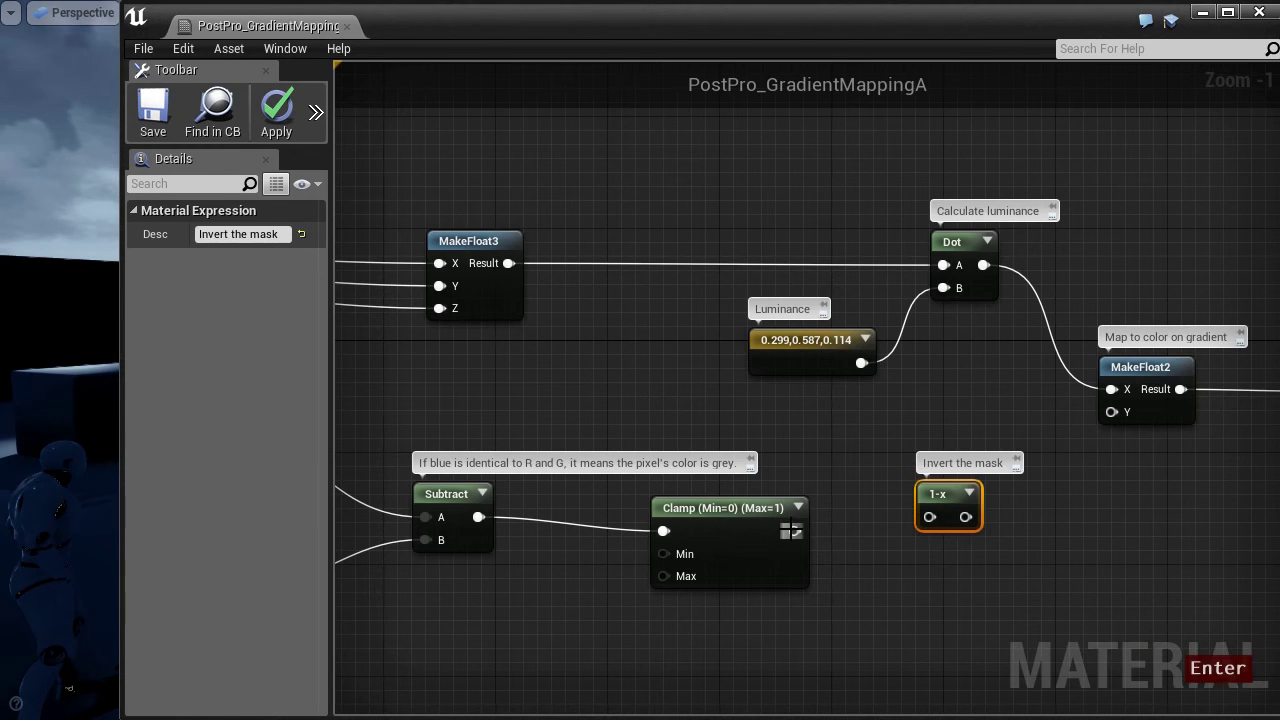
# Step: Connect the Clamp output through 1-x to the Y input of MakeFloat2, apply the material and narrow its editor window to reveal the viewport
pyautogui.moveTo(795, 531); pyautogui.dragTo(1111, 412)
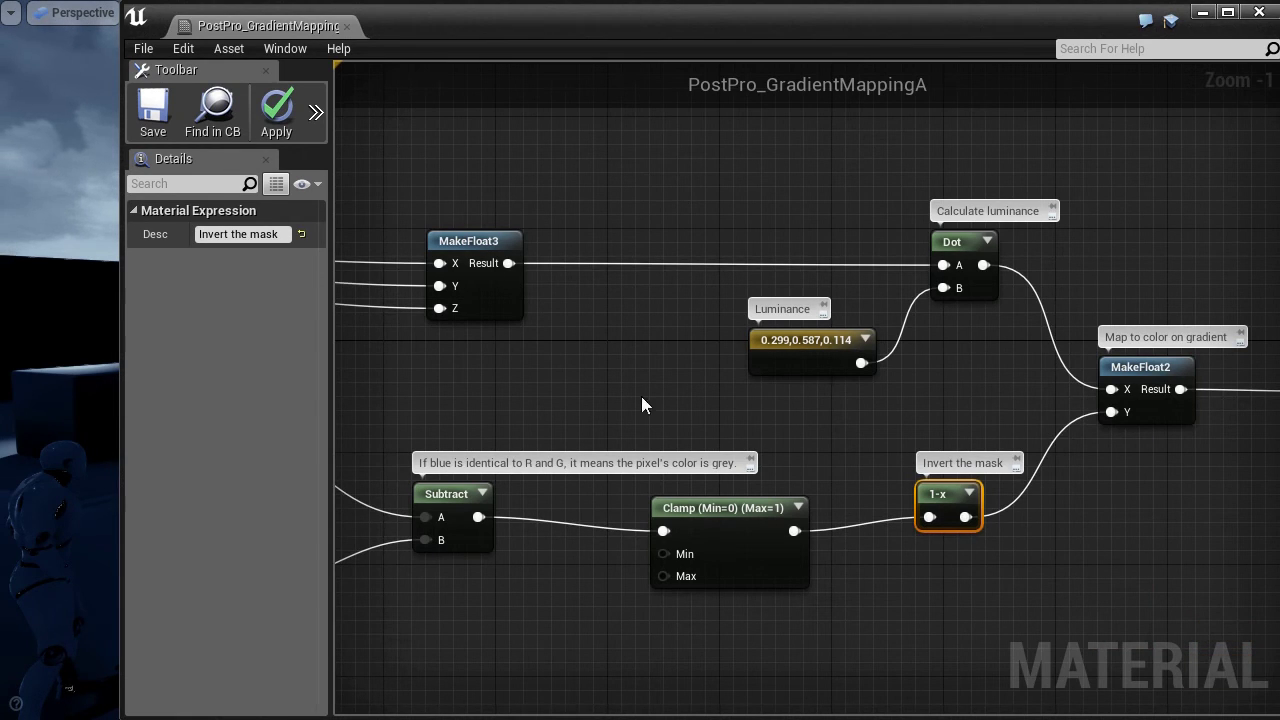
pyautogui.click(278, 102)
pyautogui.moveTo(119, 317); pyautogui.dragTo(474, 320)
pyautogui.click(786, 390)
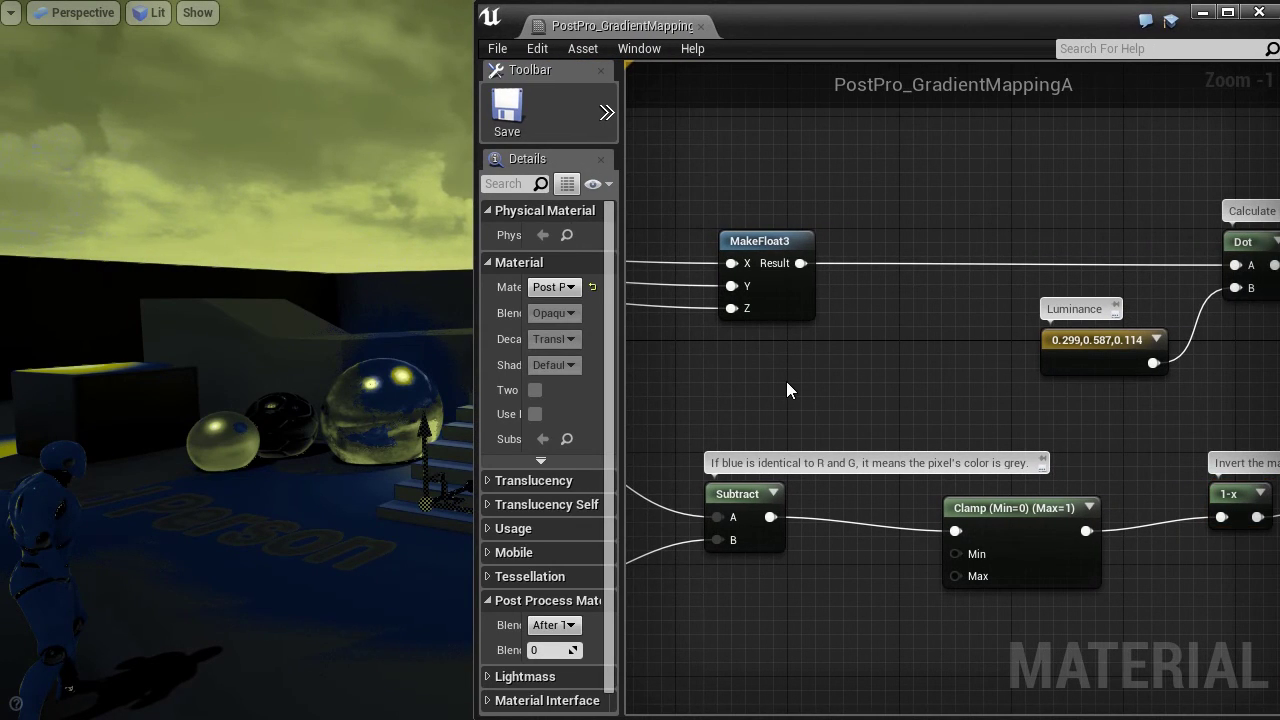
# Step: Open the Texture Sample's gradient texture, set its X-axis and Y-axis tiling methods to Clamp, and save and close it
pyautogui.scroll(-3, 786, 390)
pyautogui.moveTo(900, 563); pyautogui.dragTo(635, 583, button='right')
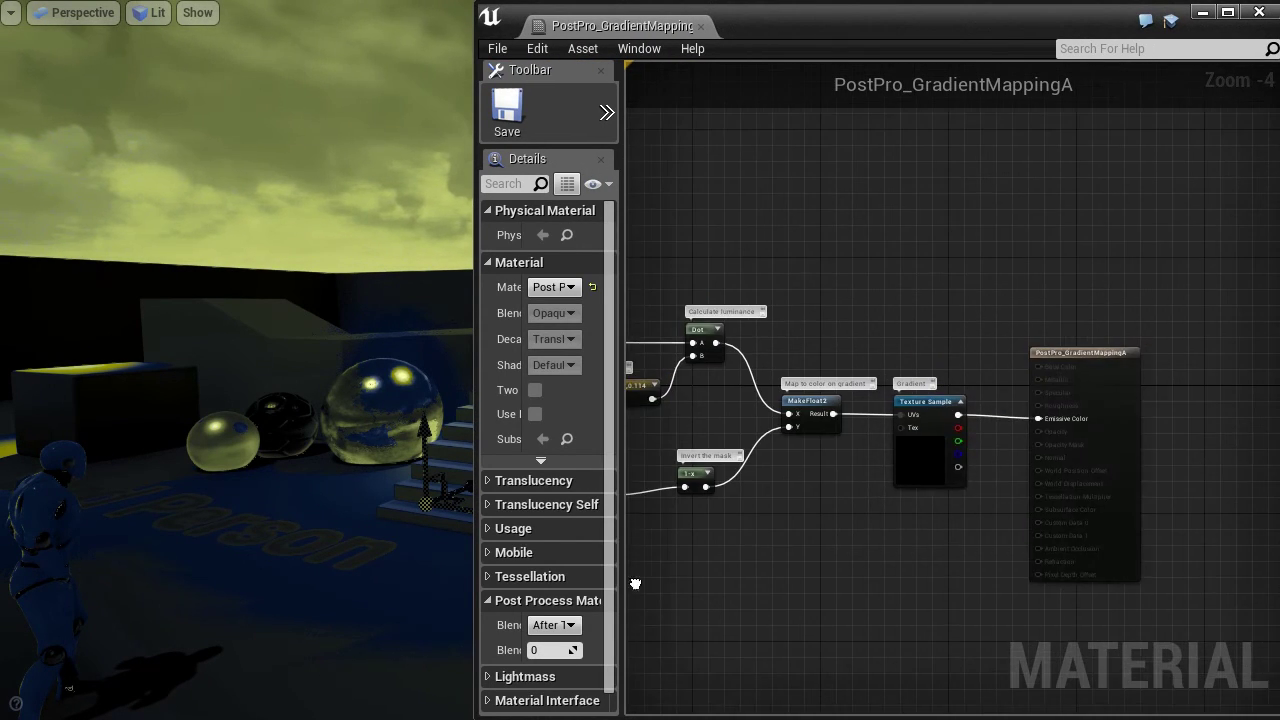
pyautogui.scroll(2, 930, 380)
pyautogui.doubleClick(931, 363)
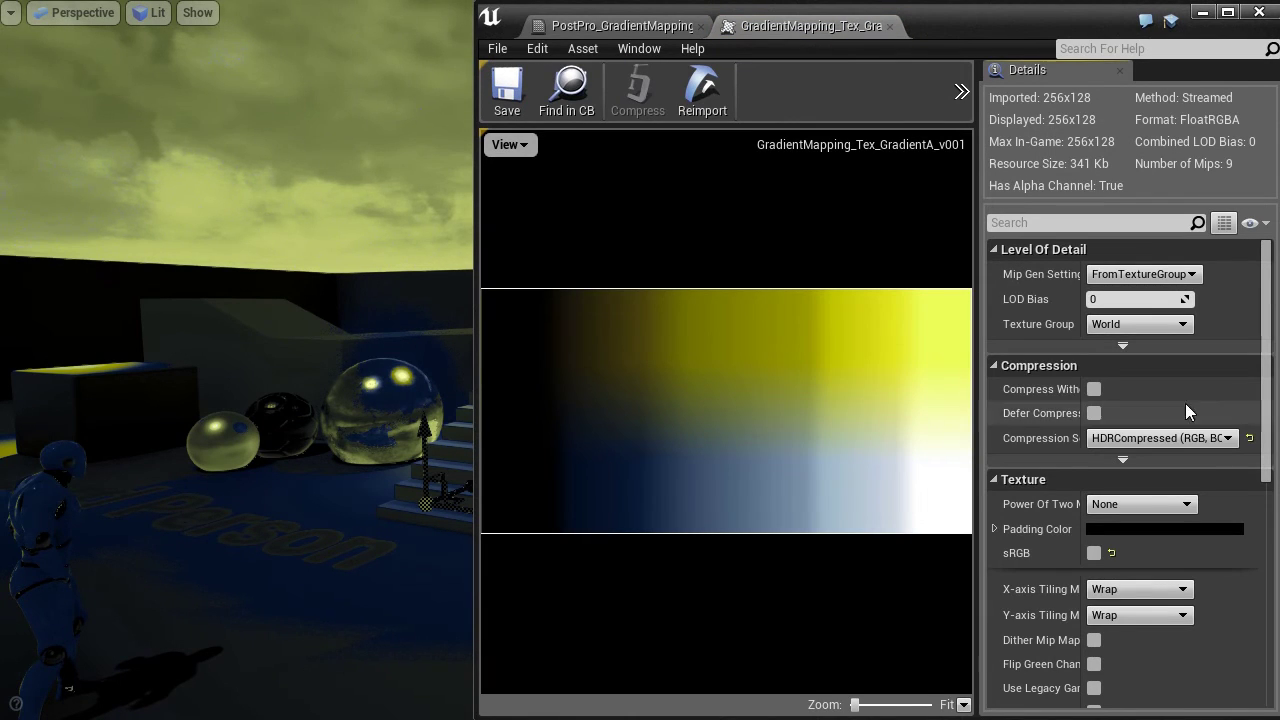
pyautogui.scroll(-3, 1258, 437)
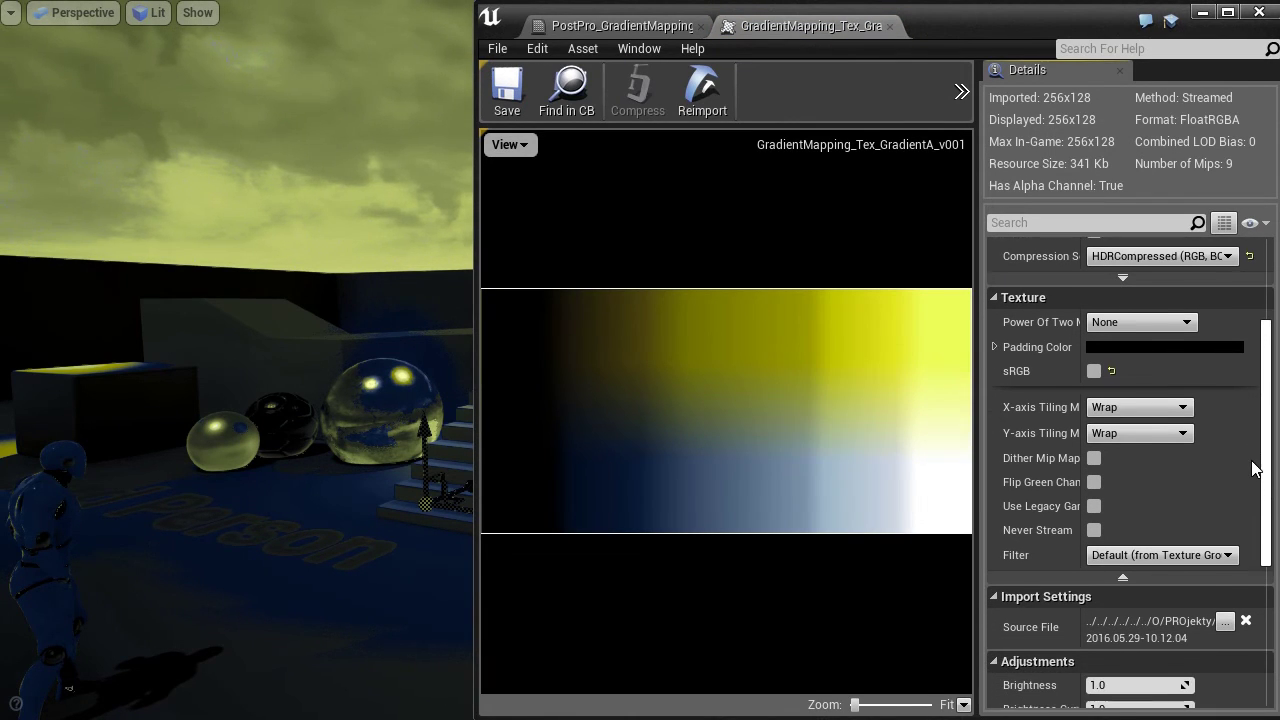
pyautogui.click(1160, 409)
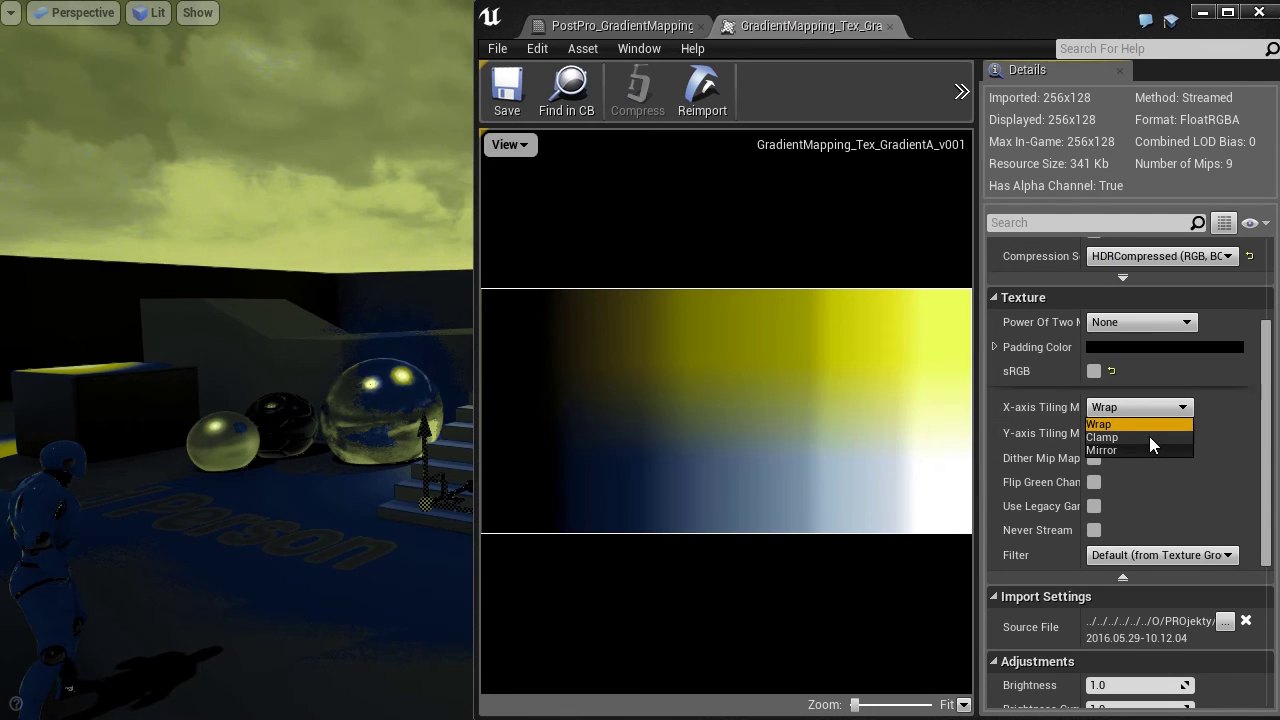
pyautogui.click(1150, 438)
pyautogui.click(1149, 436)
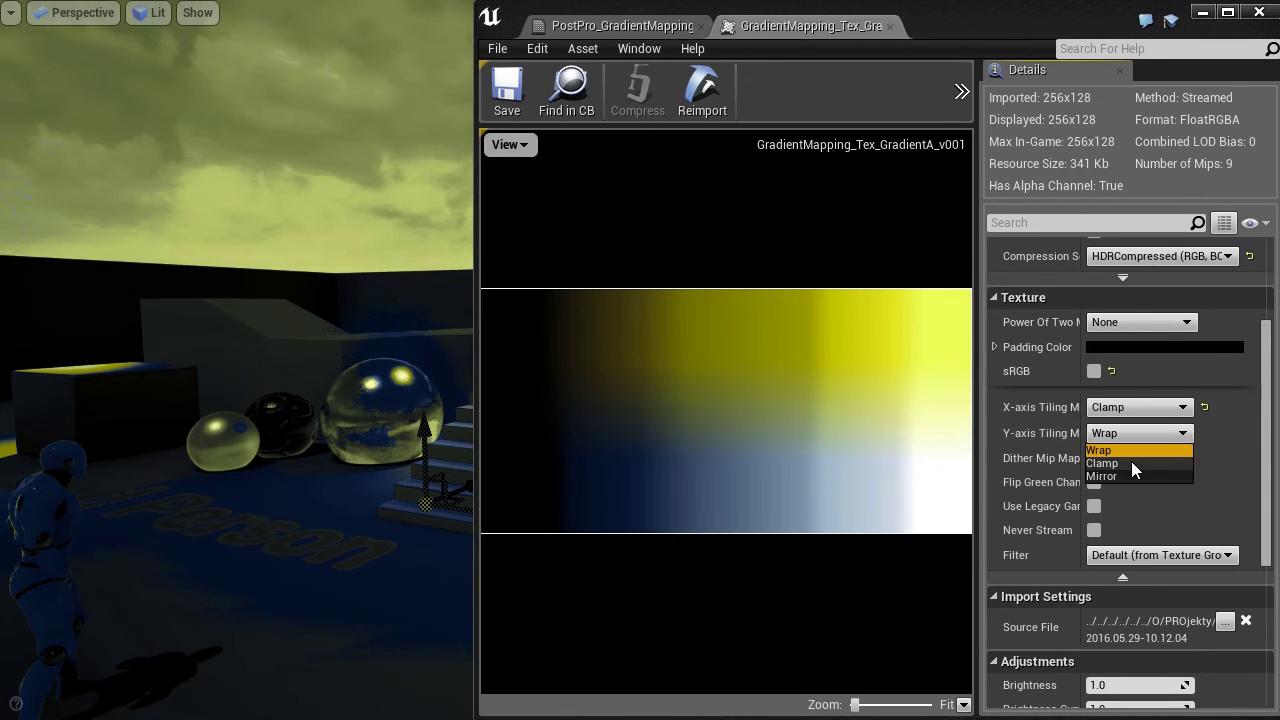
pyautogui.click(1131, 461)
pyautogui.click(507, 95)
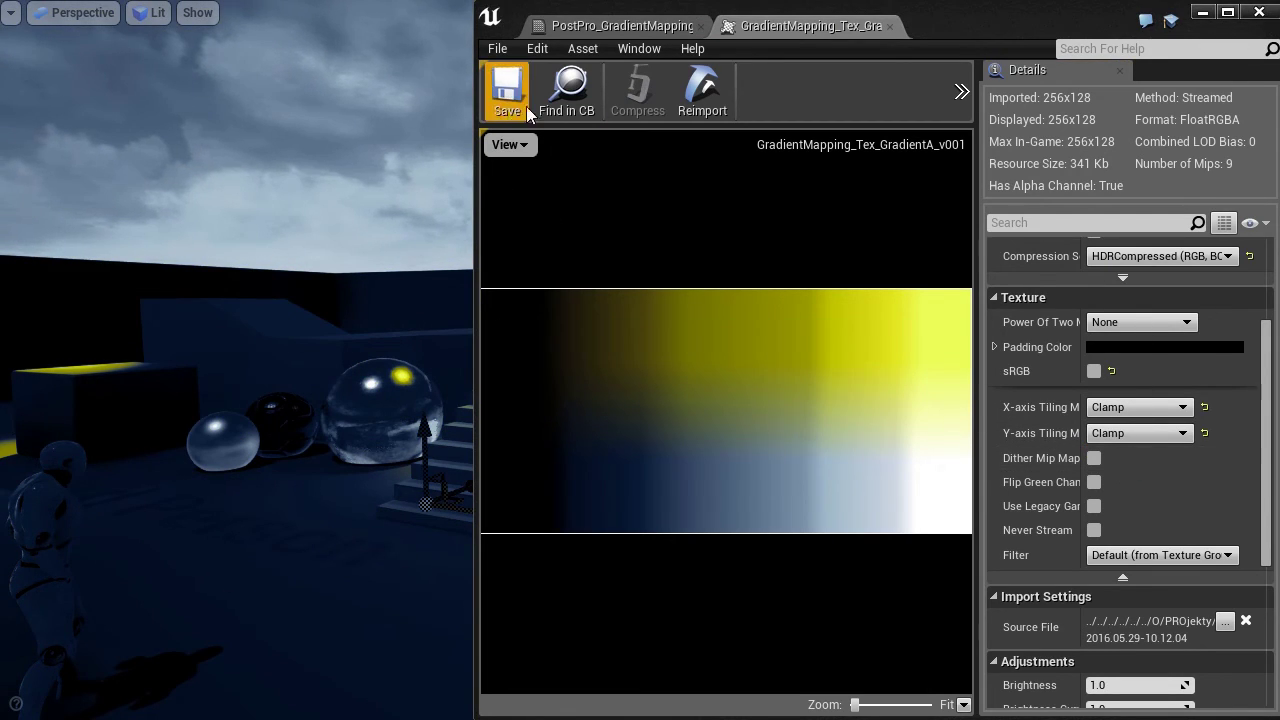
pyautogui.click(888, 25)
# Step: Examine the gradient-mapped level in the full-screen viewport and return to the regular editor layout
pyautogui.moveTo(430, 475); pyautogui.dragTo(514, 475, button='right')
pyautogui.moveTo(514, 475); pyautogui.dragTo(530, 436)
pyautogui.moveTo(514, 475); pyautogui.dragTo(514, 475, button='right')
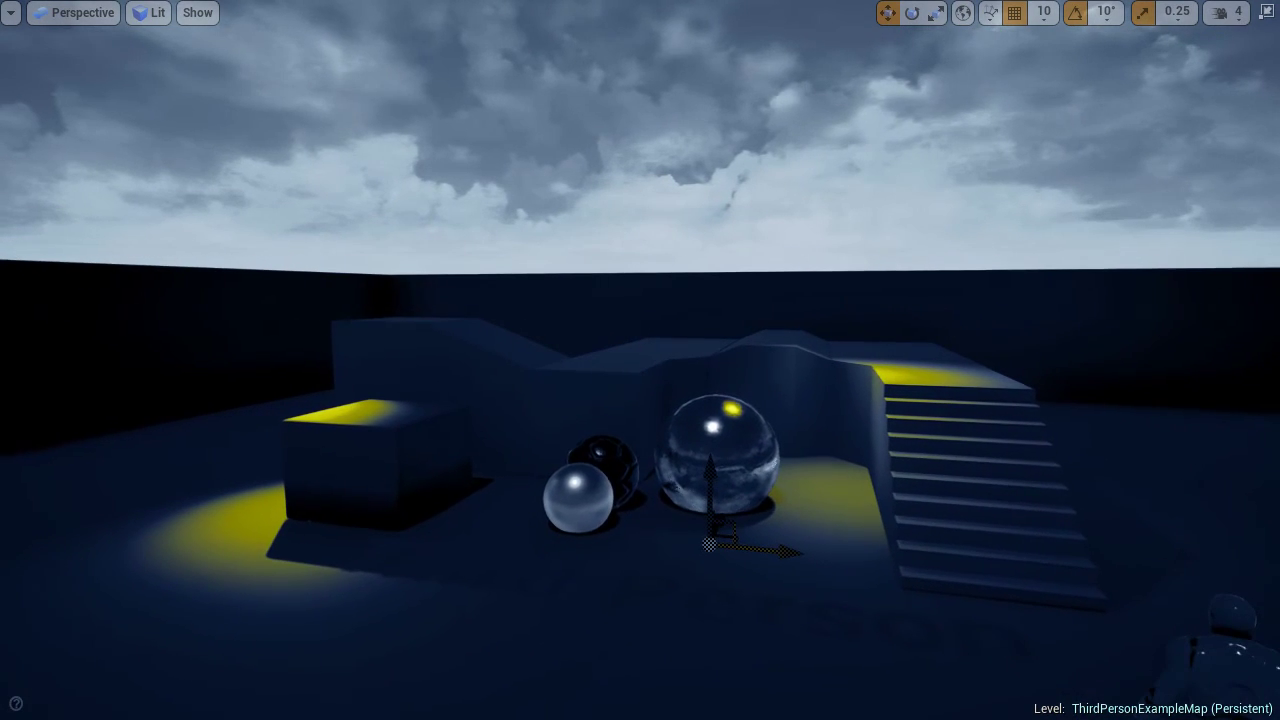
pyautogui.press('F11')
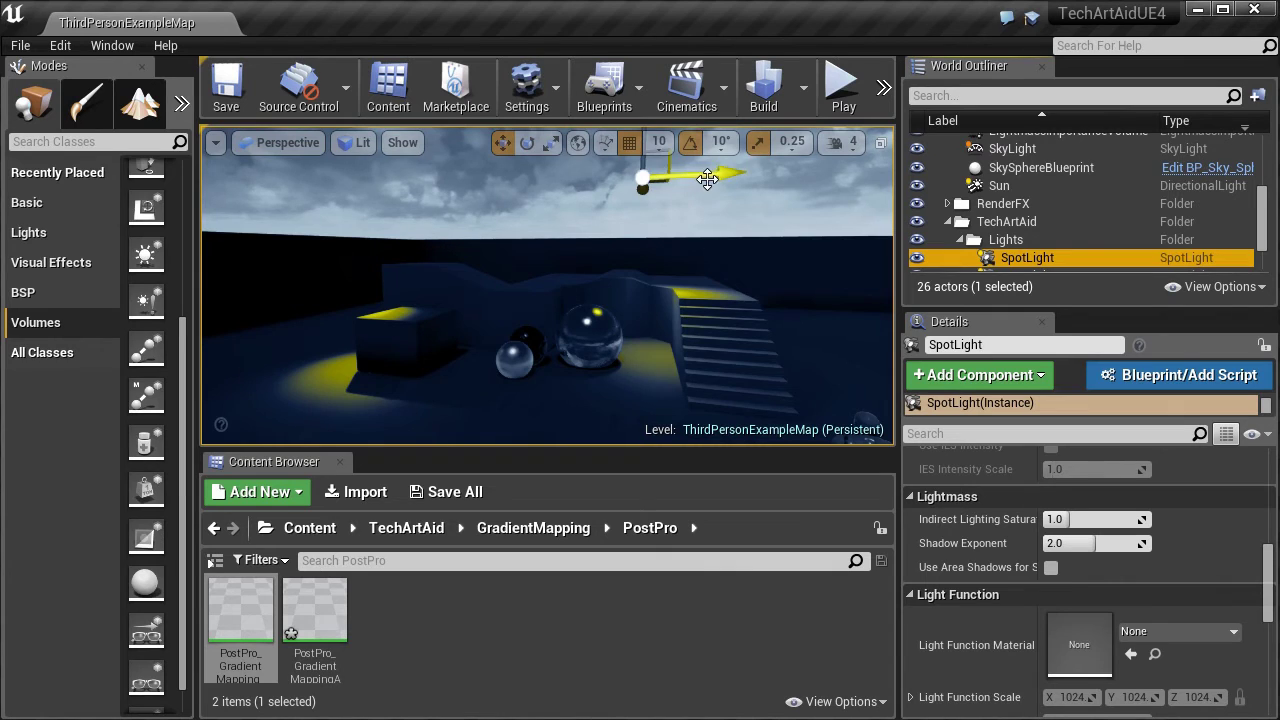
# Step: Try sliding the SpotLight sideways above the blocks and spheres
pyautogui.moveTo(707, 178); pyautogui.dragTo(476, 180)
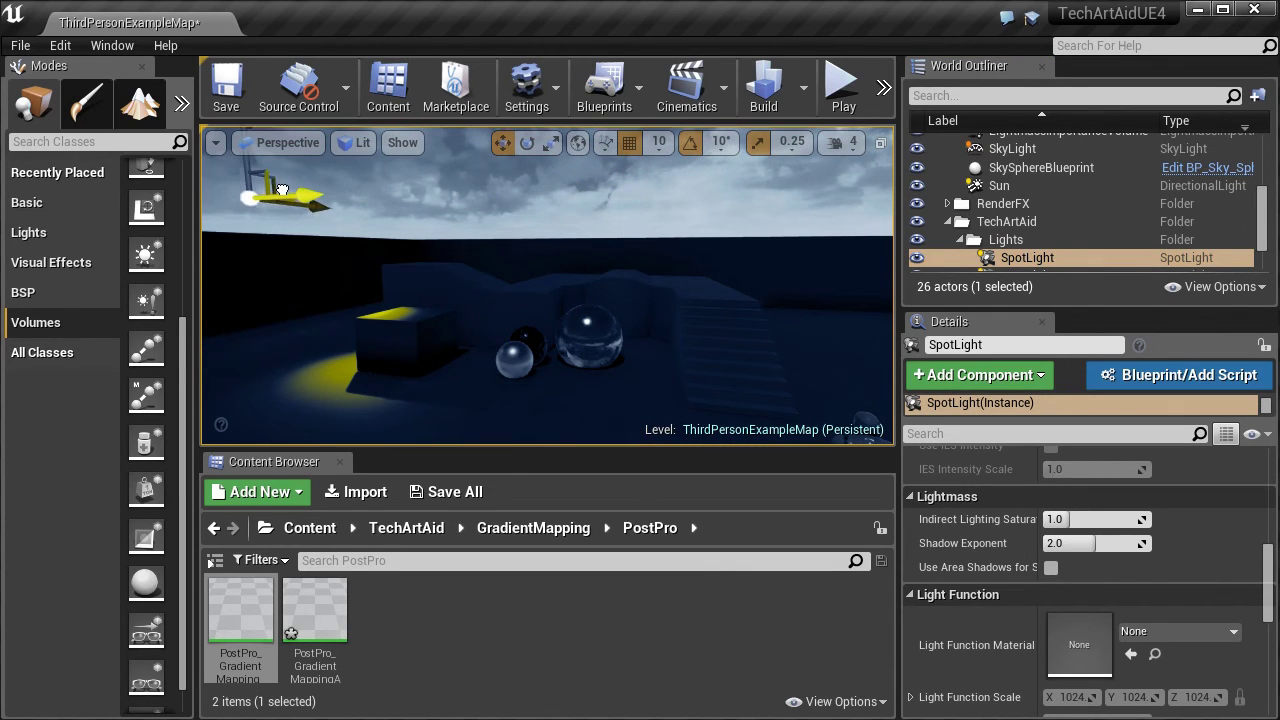
pyautogui.moveTo(330, 201); pyautogui.dragTo(376, 210)
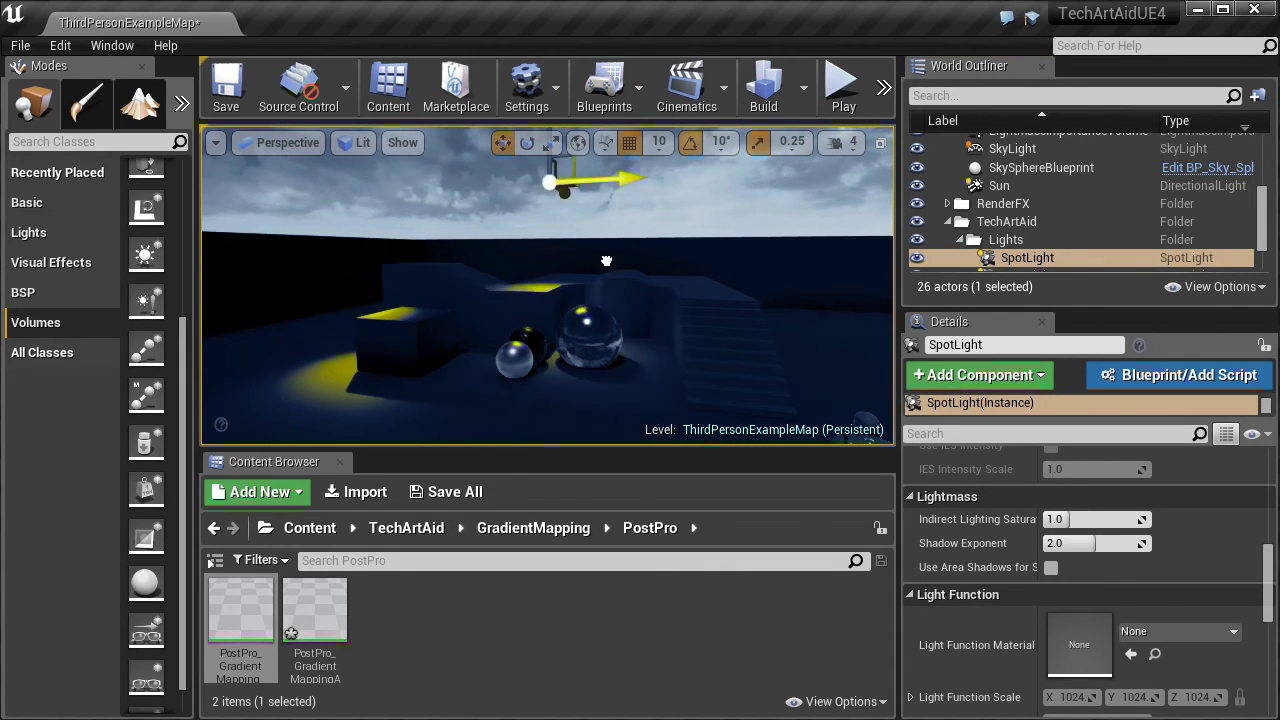
# Step: Enable Exposure Bias in the PostProcessVolume's Auto Exposure settings and set it to 1.0
pyautogui.scroll(-2, 1025, 250)
pyautogui.click(1025, 264)
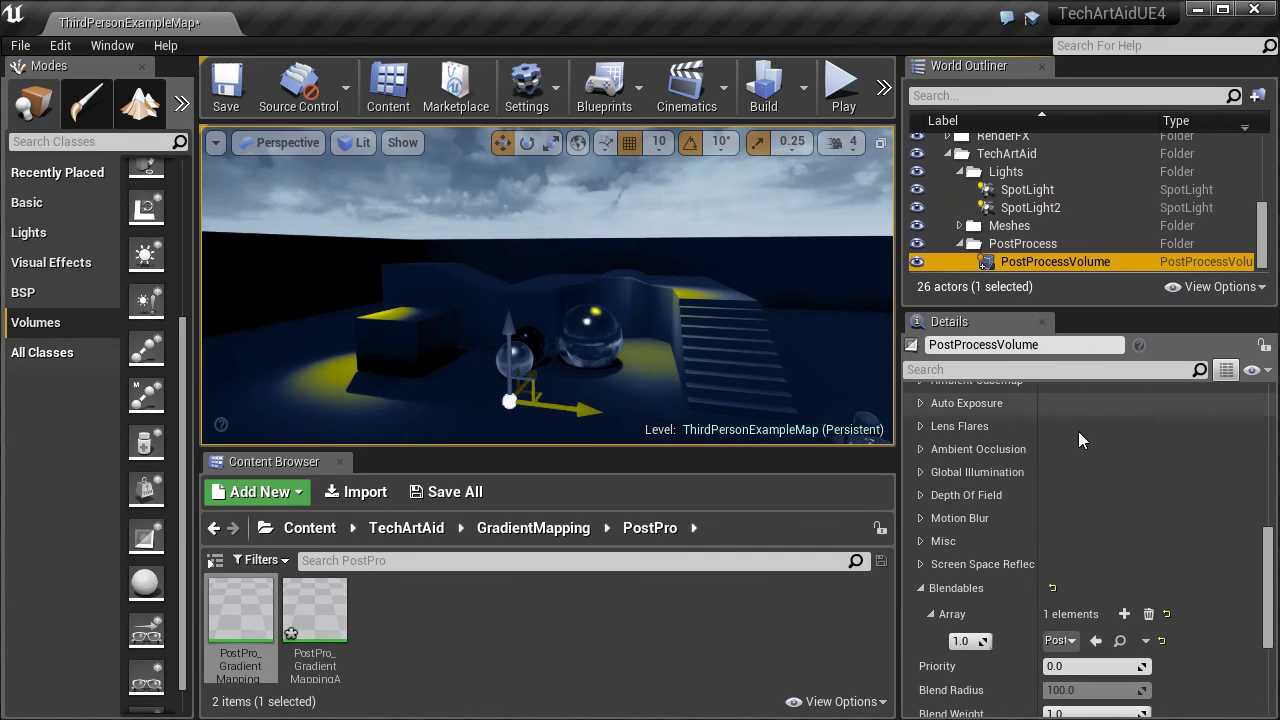
pyautogui.scroll(-2, 1098, 493)
pyautogui.scroll(4, 1084, 492)
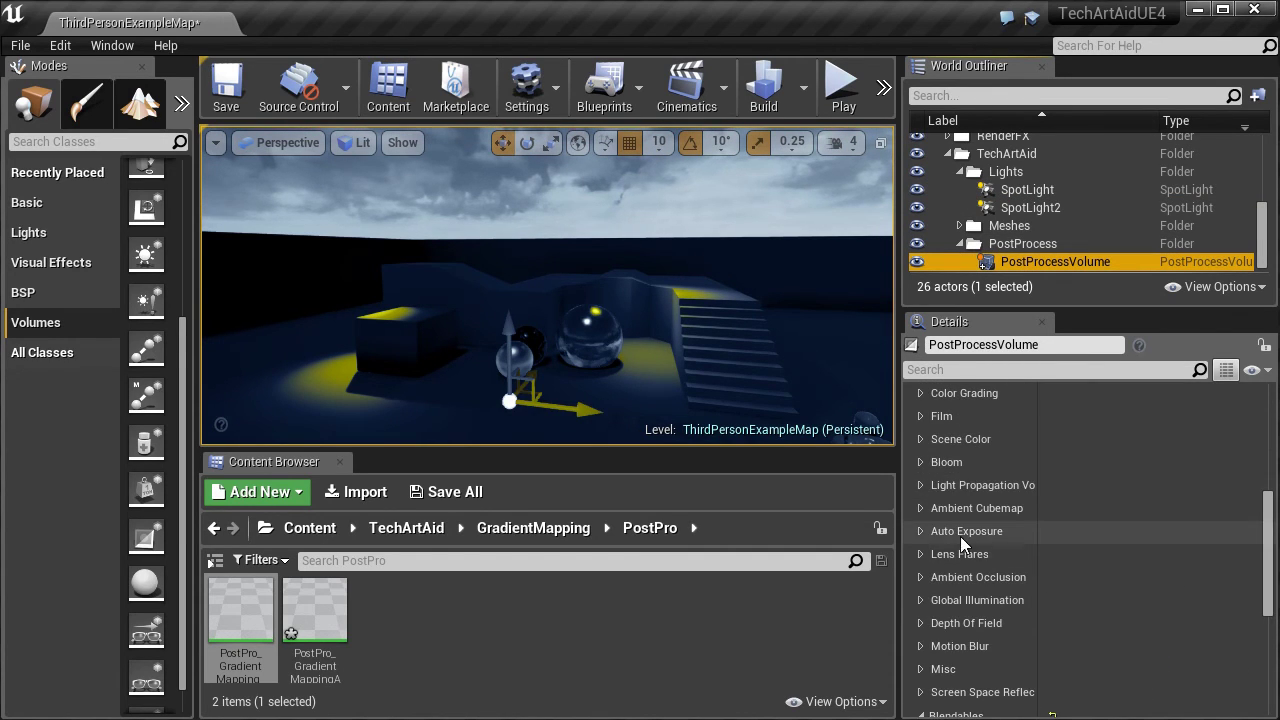
pyautogui.click(921, 530)
pyautogui.scroll(-1, 1101, 517)
pyautogui.scroll(-2, 1101, 517)
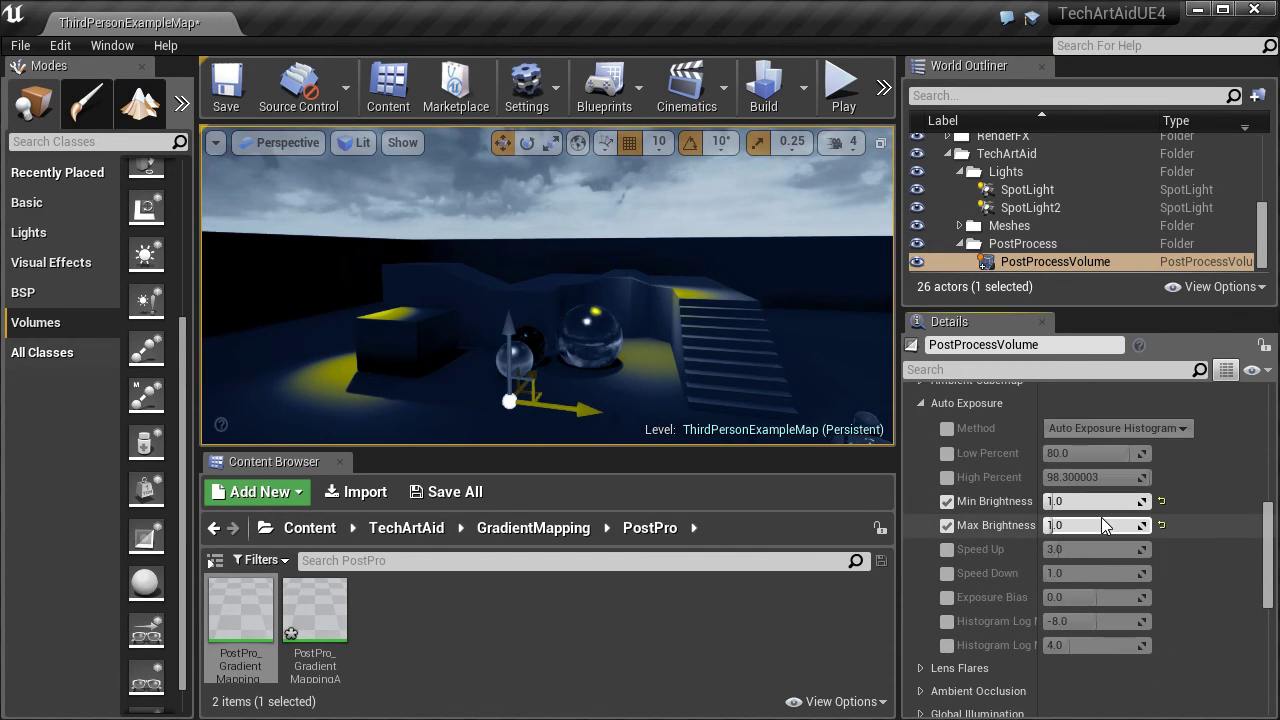
pyautogui.click(947, 597)
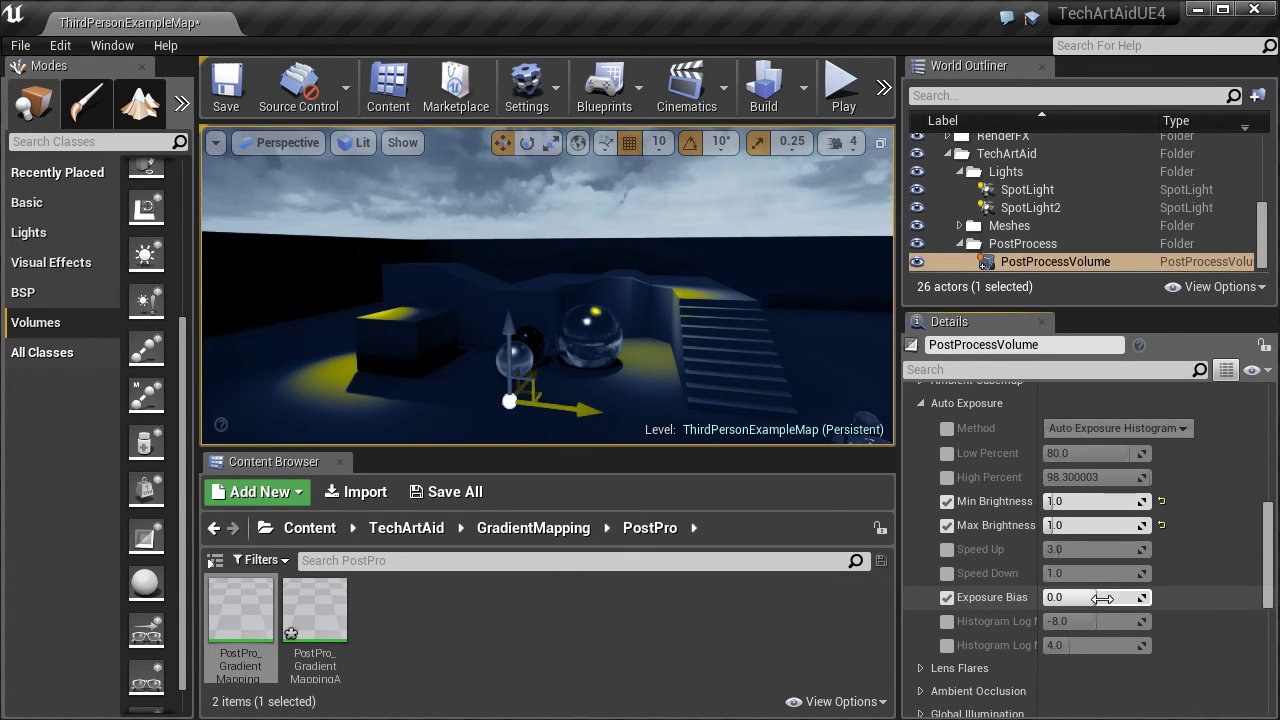
pyautogui.moveTo(1102, 598)
pyautogui.mouseDown()
pyautogui.moveTo(1140, 598)
pyautogui.moveTo(1110, 598)
pyautogui.mouseUp()
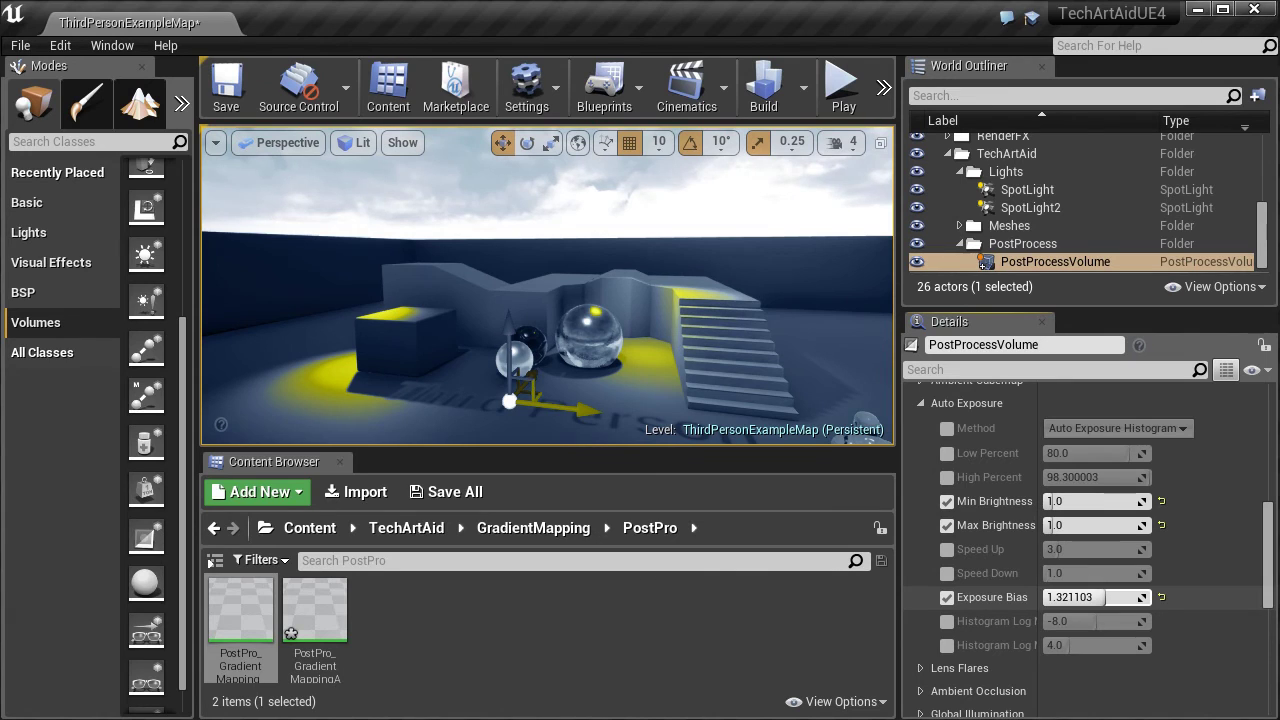
pyautogui.write('1')
pyautogui.press('Return')
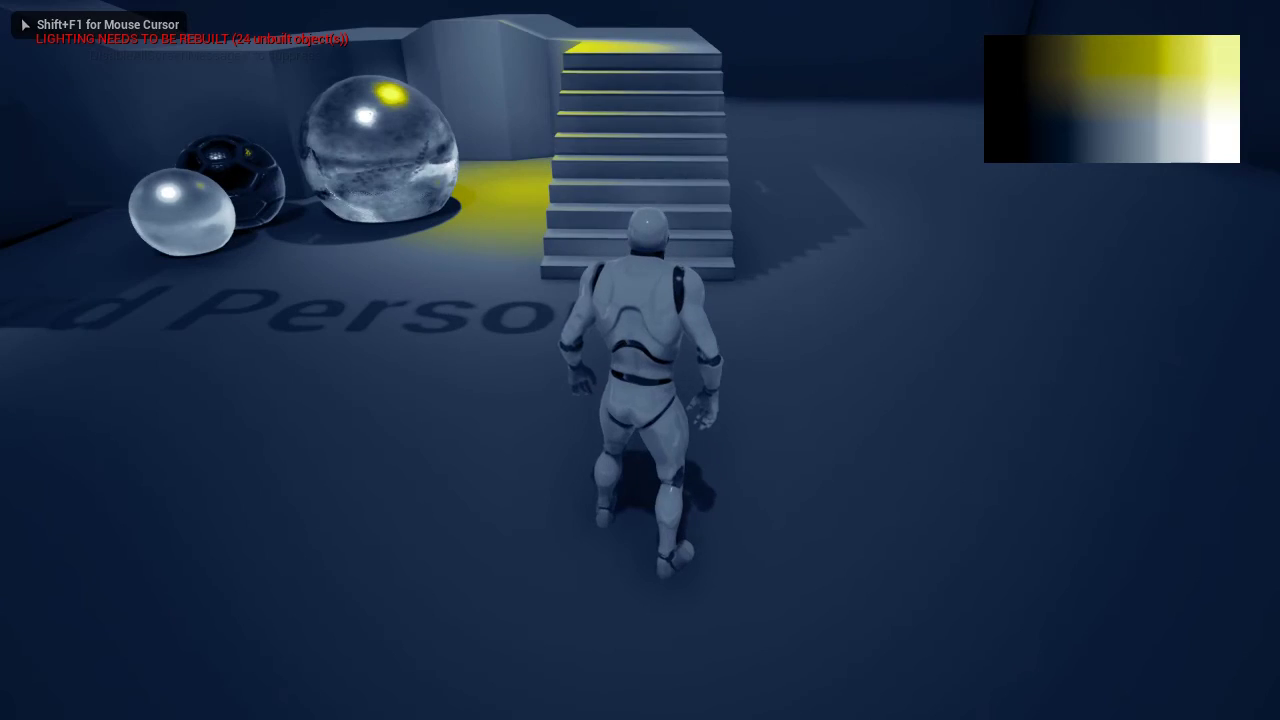
# Step: Play the level and run the character up the stairs and through the yellow light to check the effect
pyautogui.press('w')
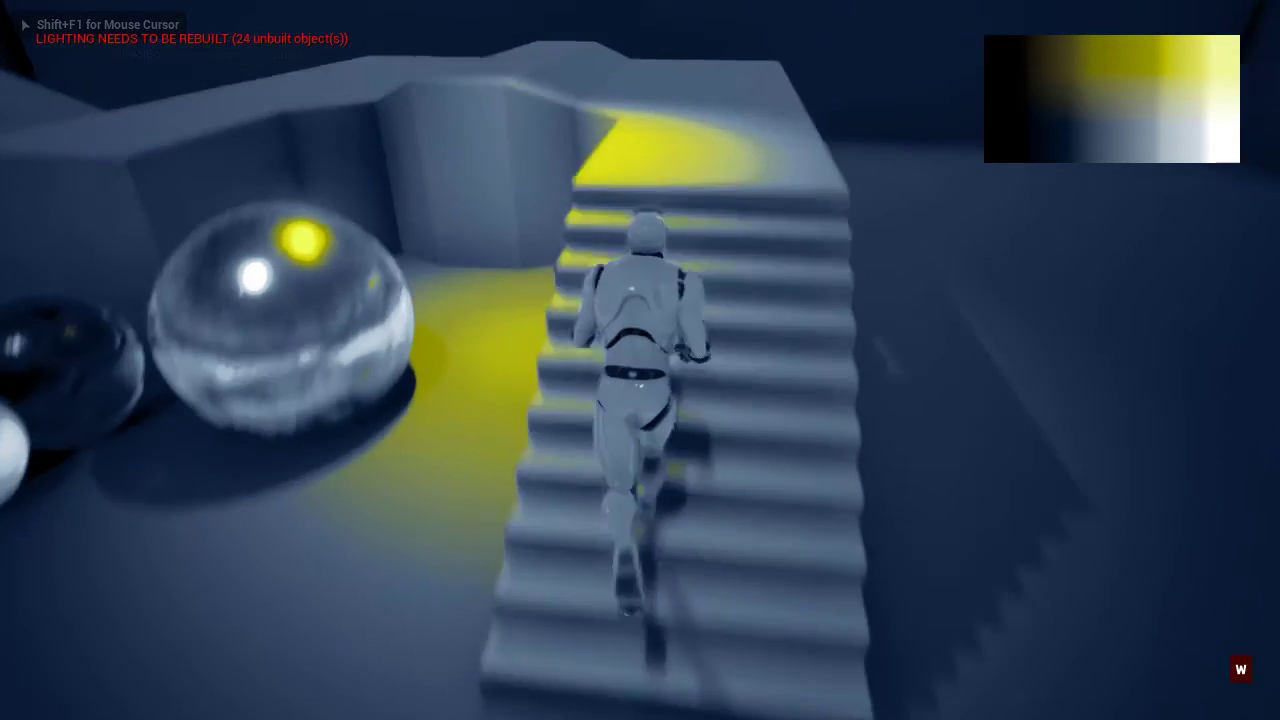
pyautogui.press('w')
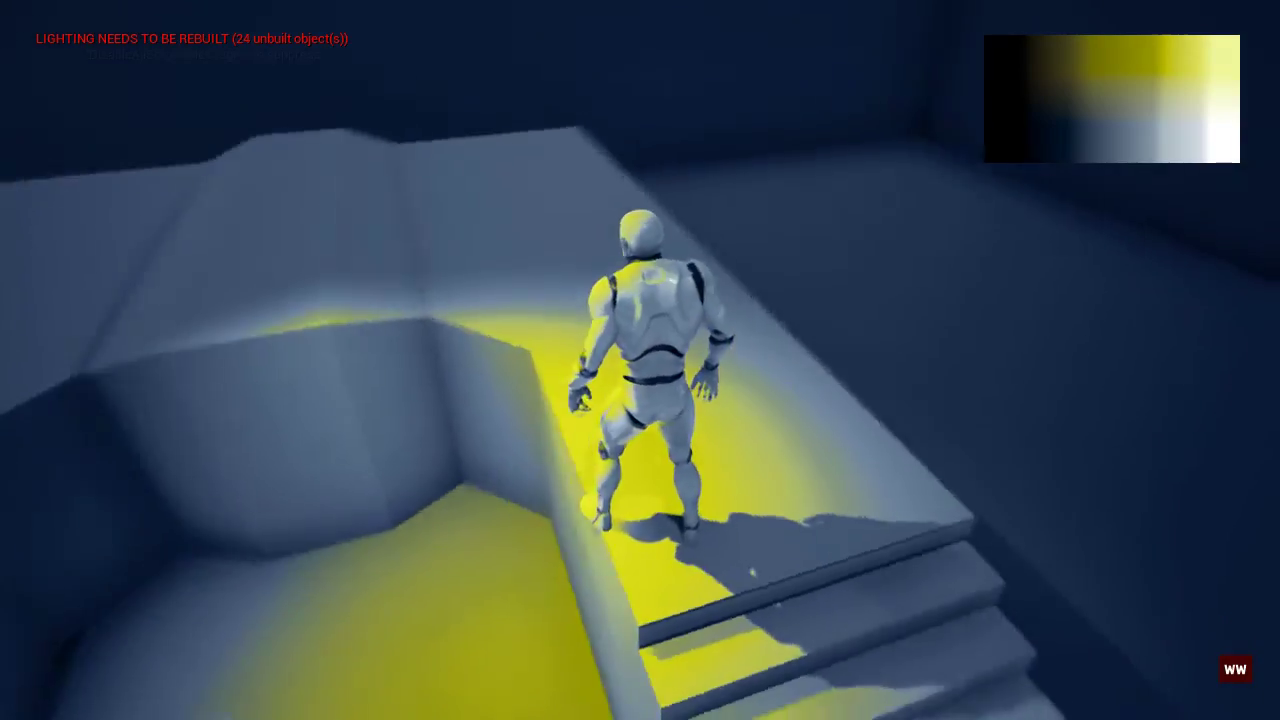
pyautogui.press('s')
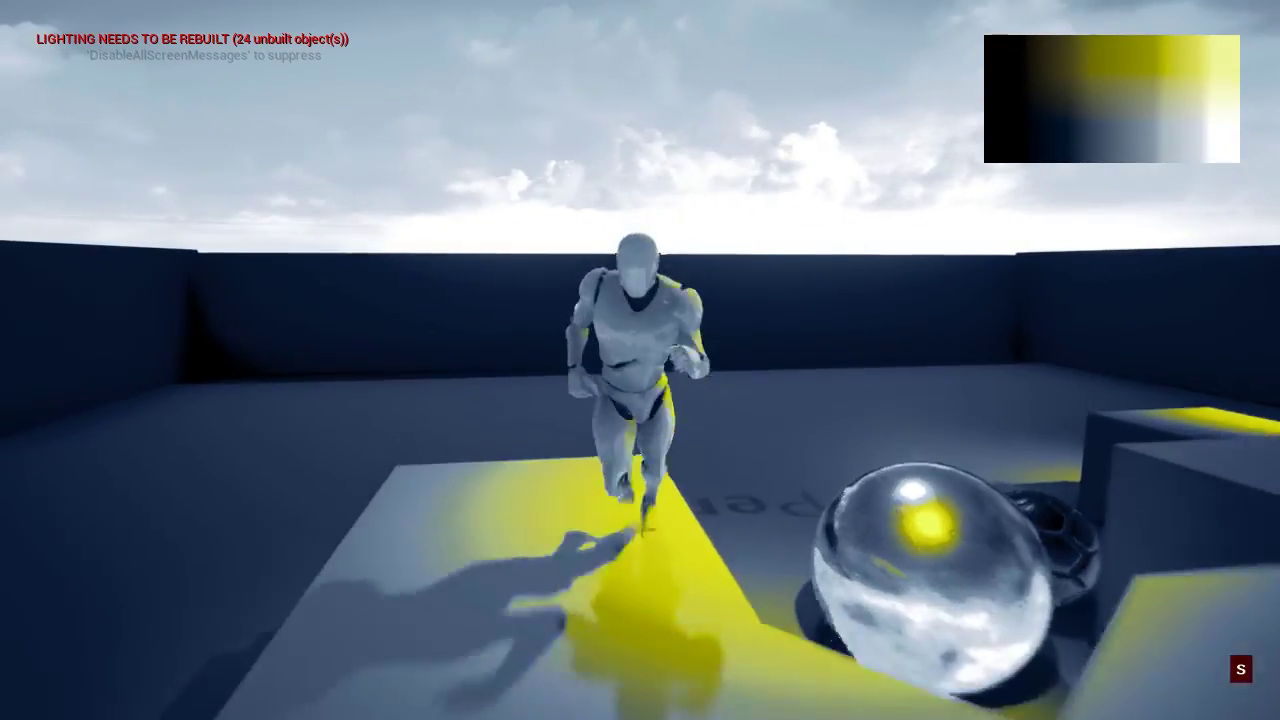
pyautogui.press('w')
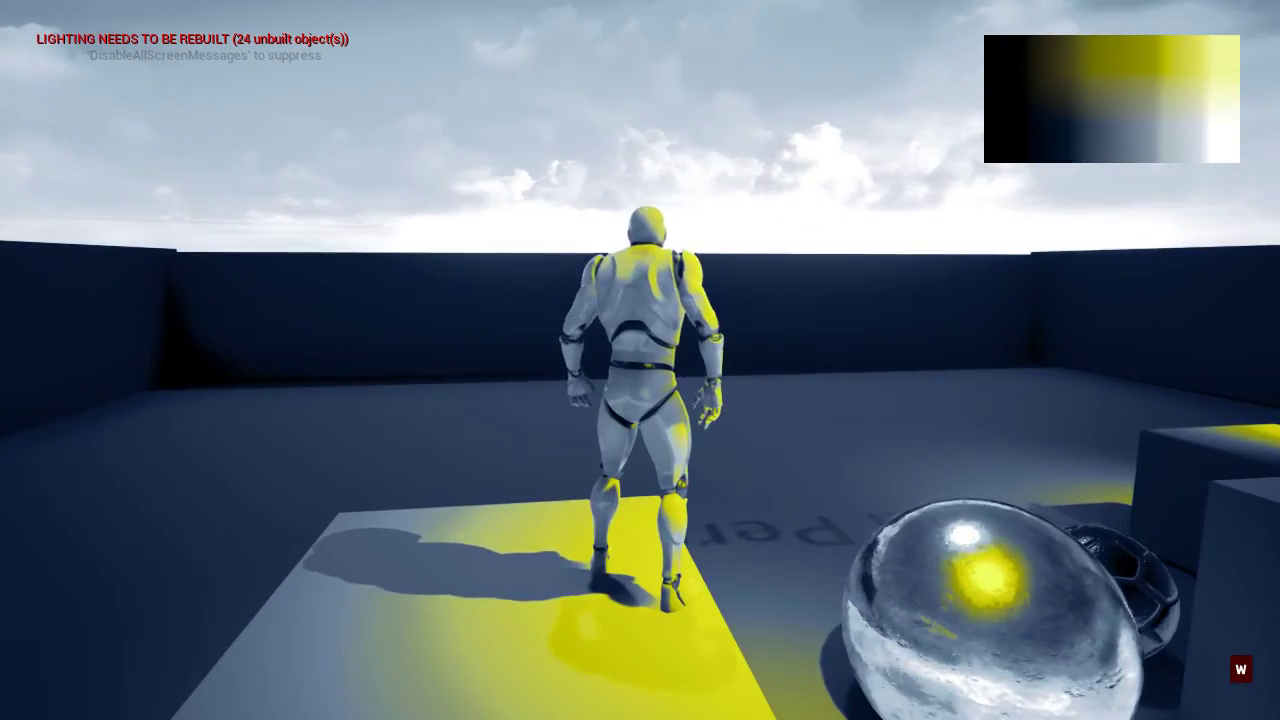
pyautogui.press('s')
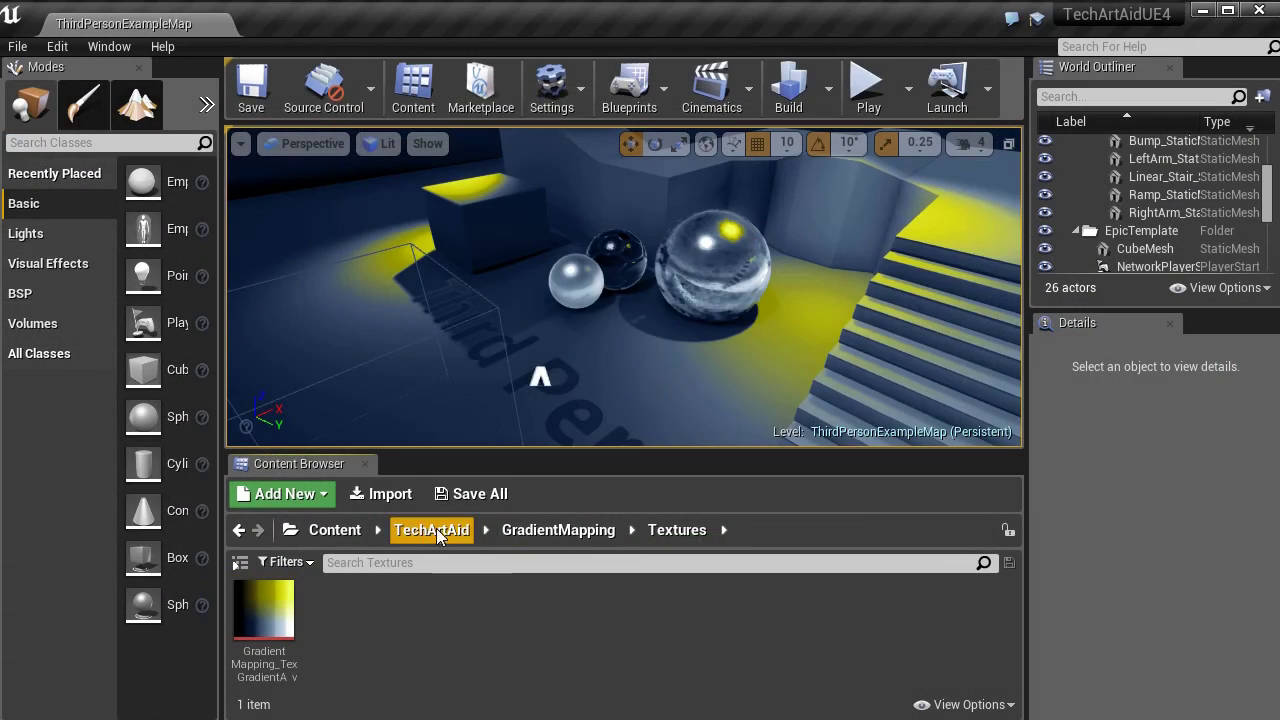
# Step: Import GradientMapping_Tex_GradientB_v003.exr into the Textures folder and set its compression to HDRCompressed
pyautogui.click(383, 494)
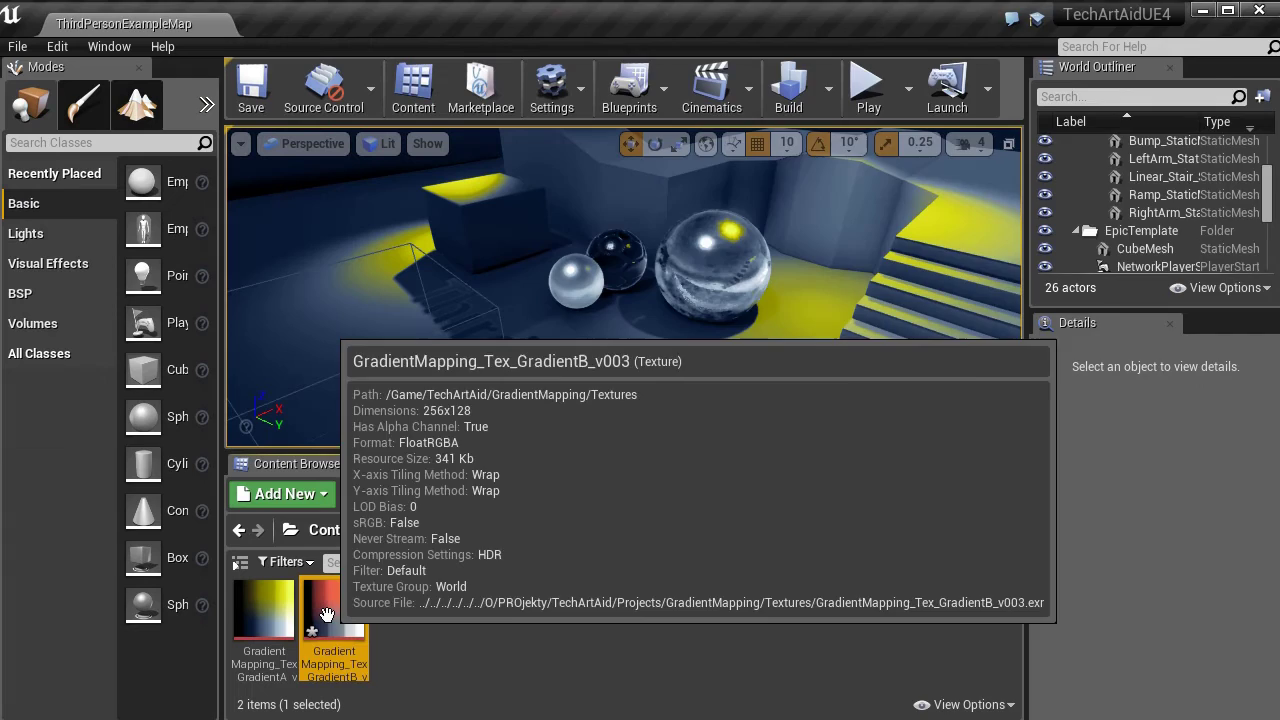
pyautogui.doubleClick(328, 612)
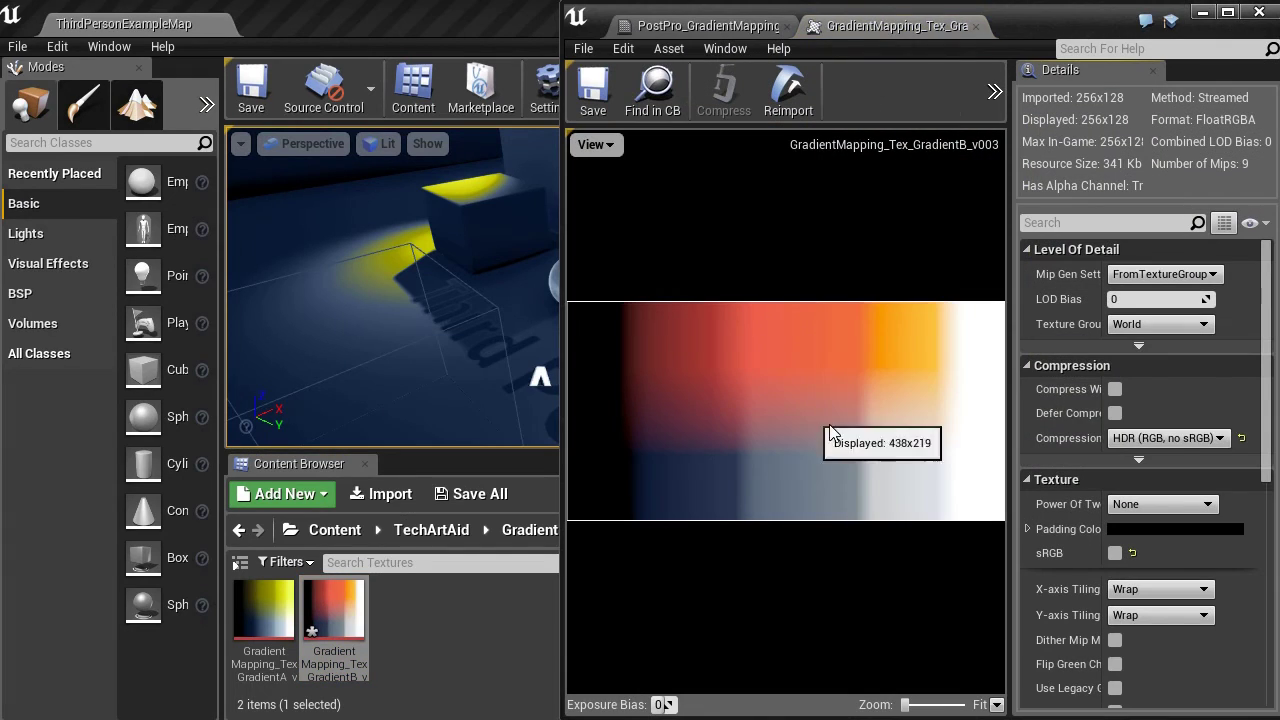
pyautogui.click(1166, 438)
pyautogui.click(1162, 585)
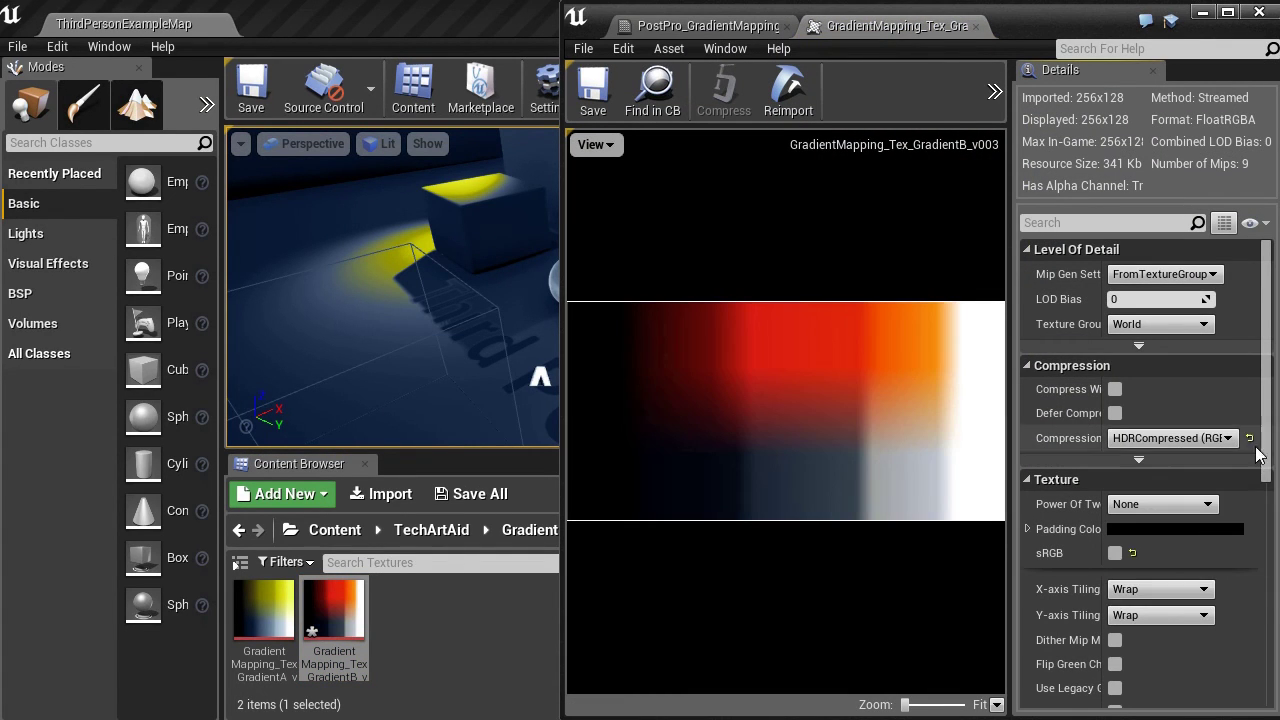
# Step: Set the GradientB texture's X-axis and Y-axis tiling methods to Clamp and its Brightness to 2.0
pyautogui.scroll(-4, 1160, 450)
pyautogui.click(1160, 397)
pyautogui.click(1158, 420)
pyautogui.click(1155, 454)
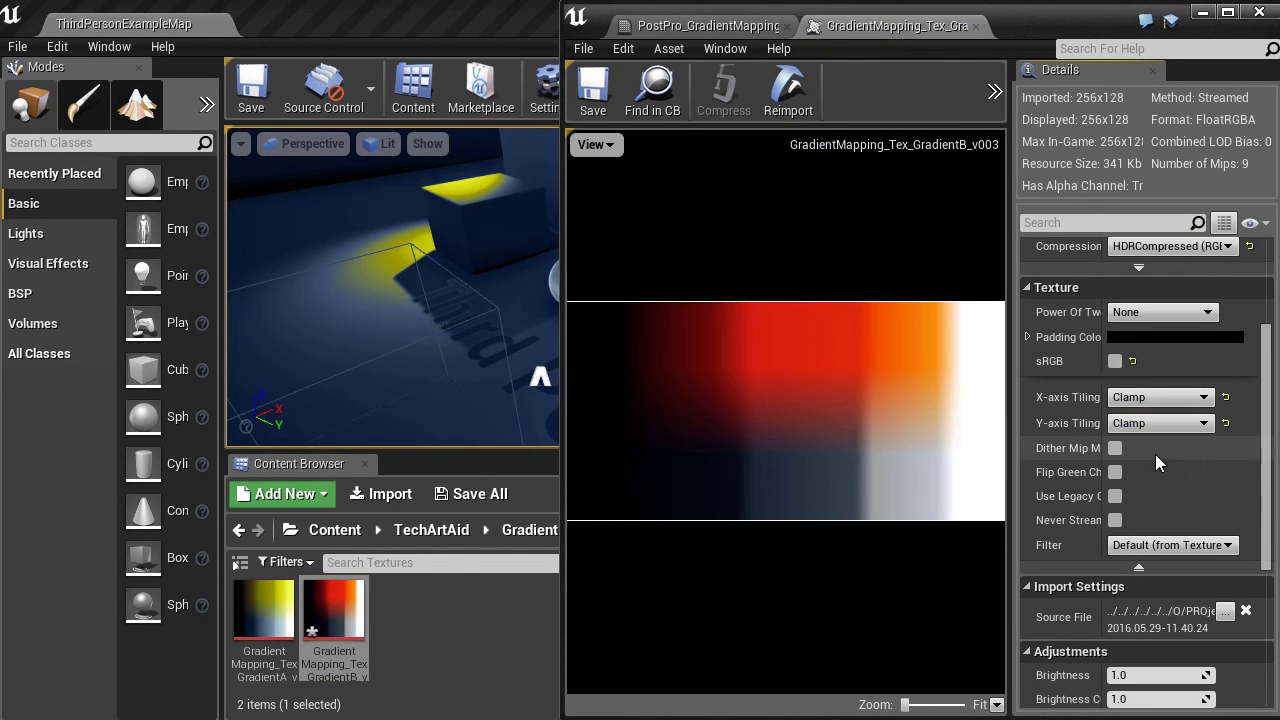
pyautogui.scroll(-5, 1157, 430)
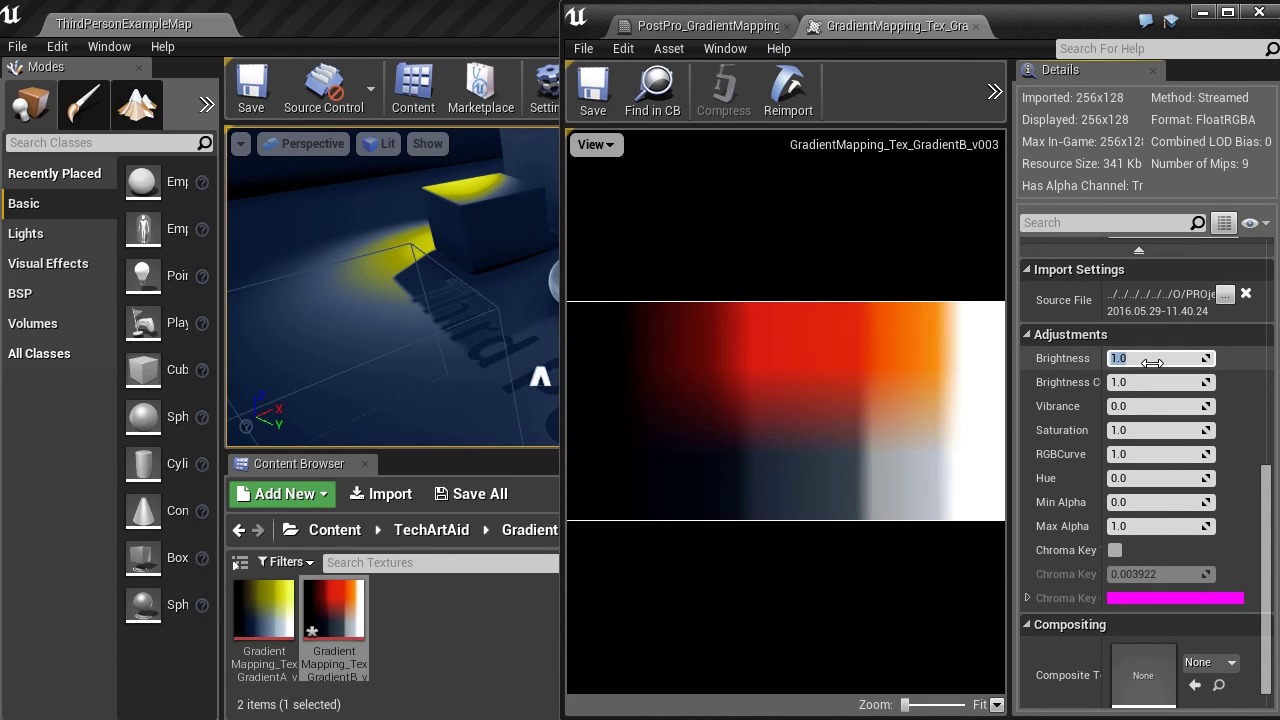
pyautogui.press('Return')
# Step: Locate the GradientB texture in the Content Browser, assign it to the material's Gradient Texture Sample and apply the material
pyautogui.click(674, 88)
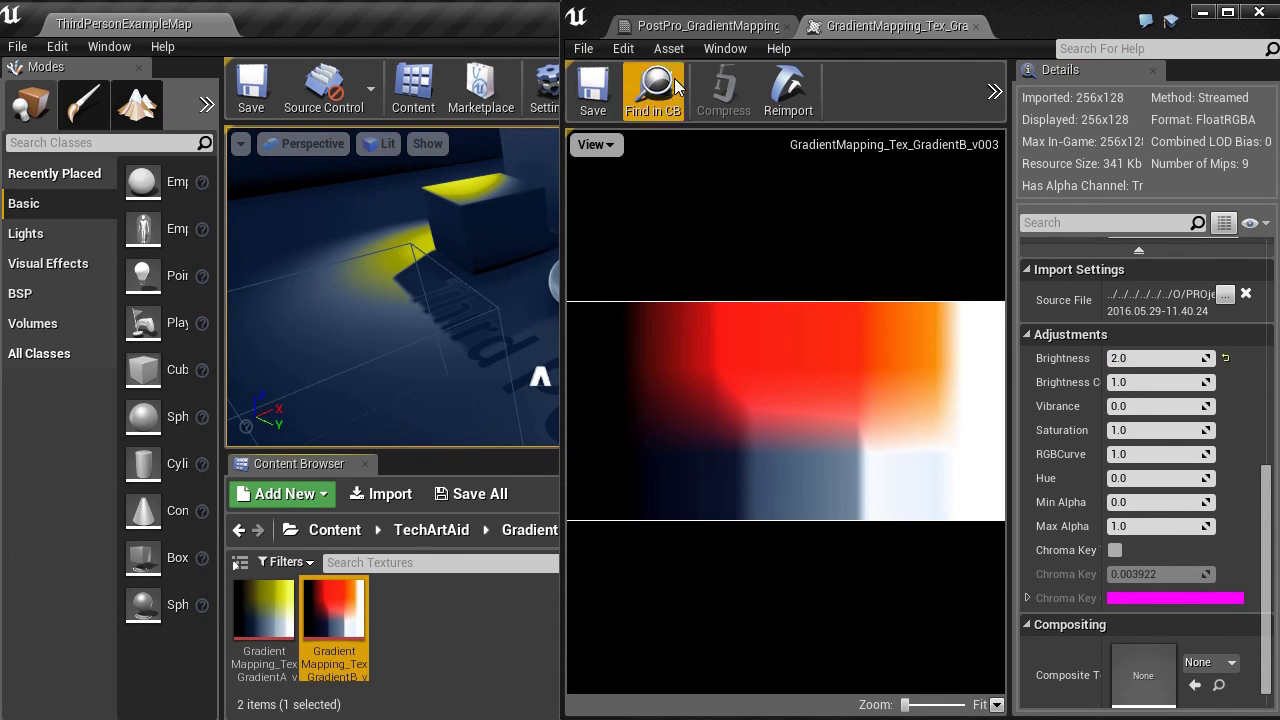
pyautogui.click(712, 28)
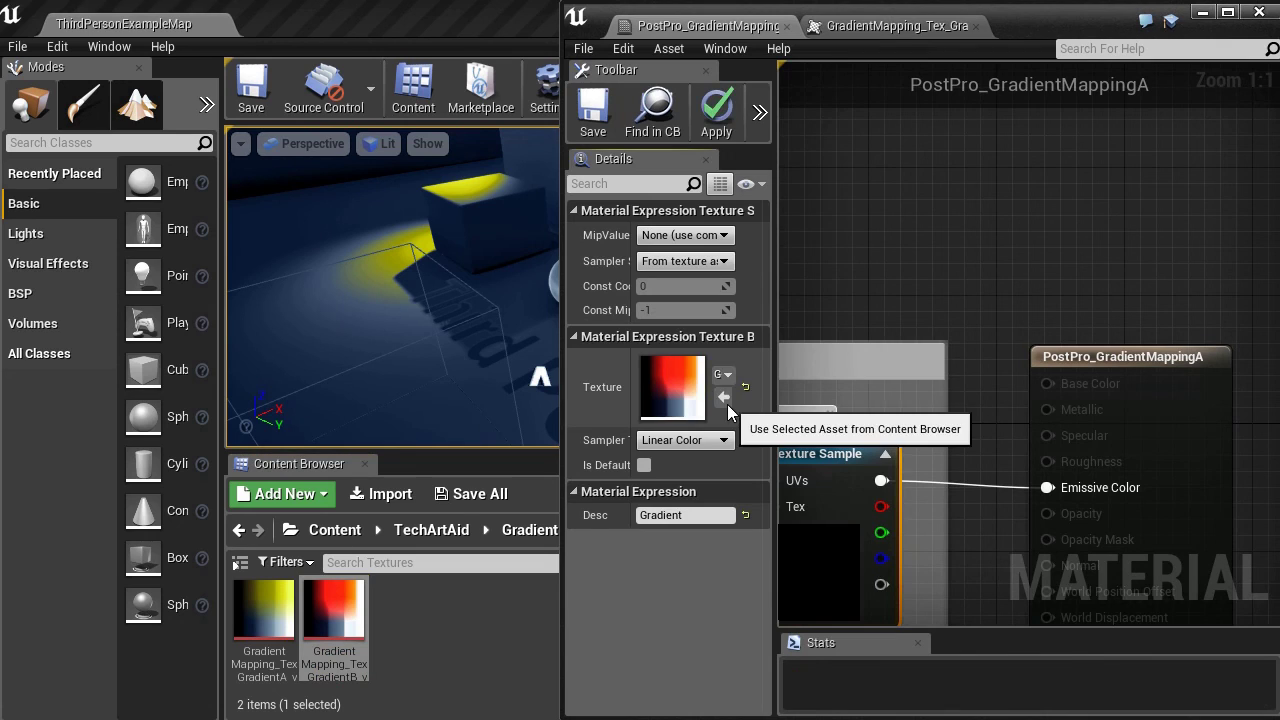
pyautogui.click(714, 108)
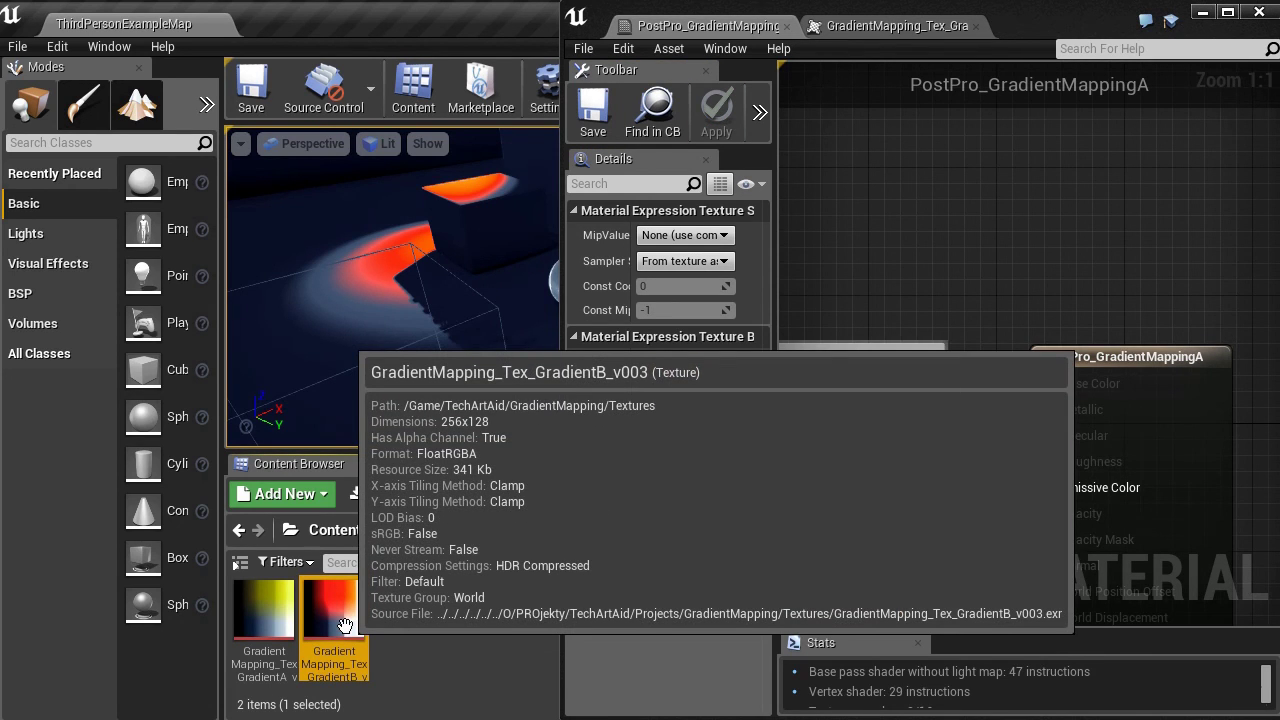
# Step: Open the GradientB texture and set its RGBCurve to 0.5 and its Brightness to 1.0
pyautogui.doubleClick(343, 625)
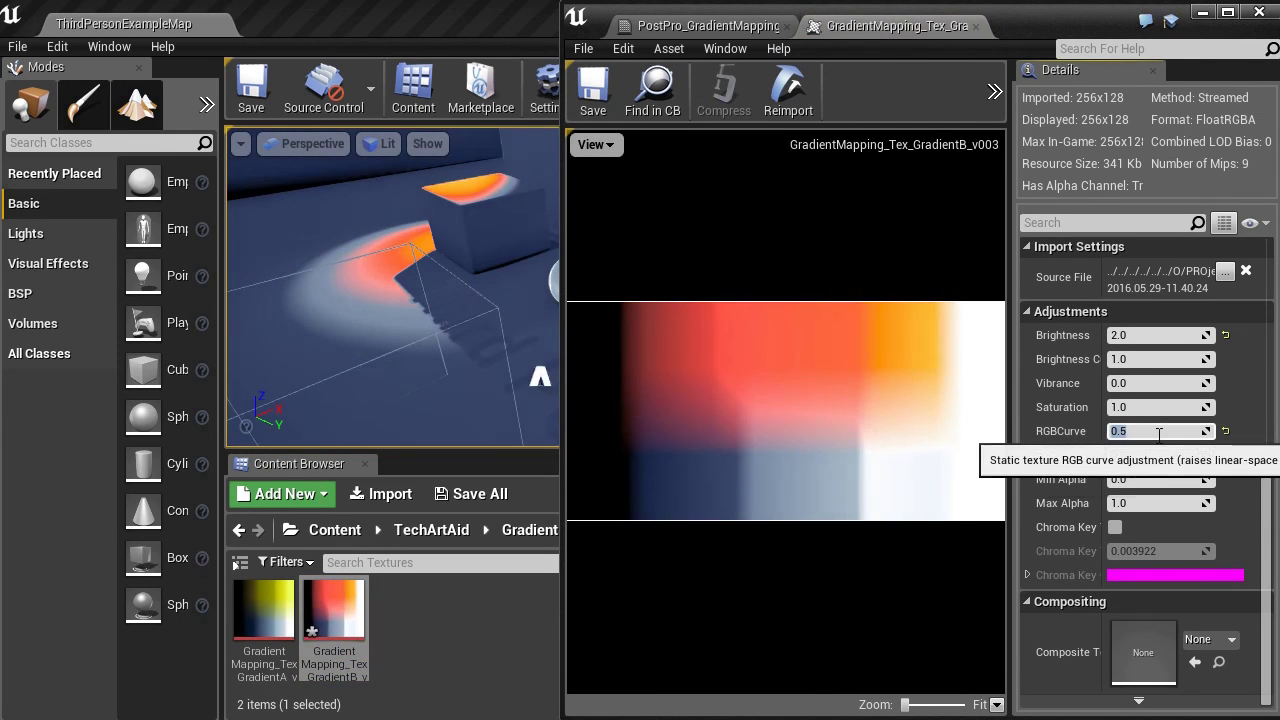
pyautogui.click(1144, 329)
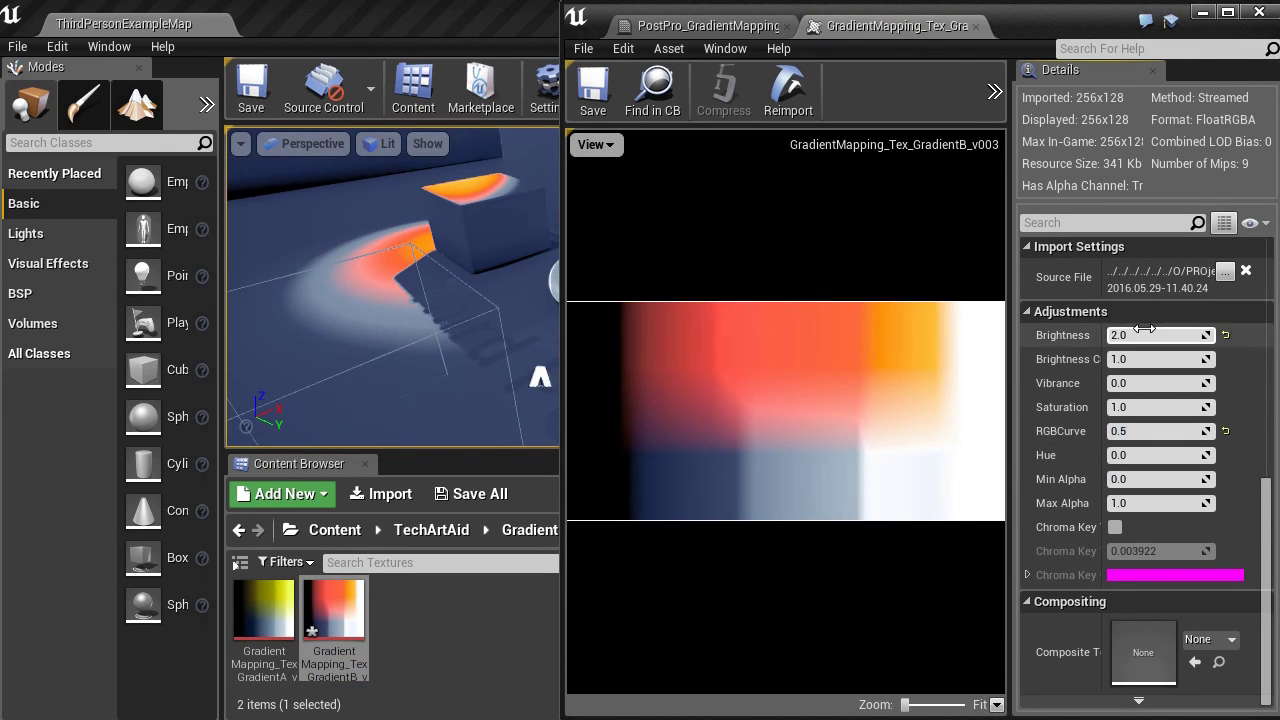
pyautogui.write('1')
pyautogui.press('Return')
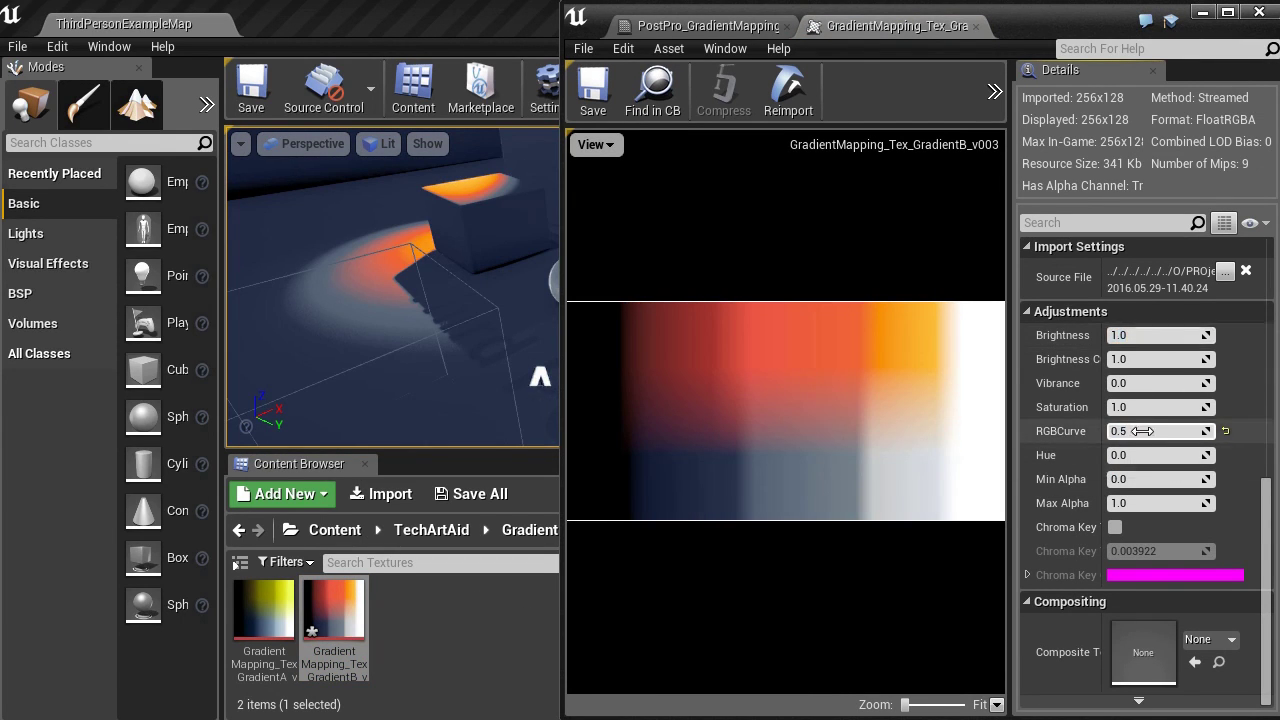
# Step: Try an RGBCurve of 0.7 on the GradientB texture, settle on 0.6, and set Brightness to 1.3
pyautogui.click(1140, 431)
pyautogui.write('0.7')
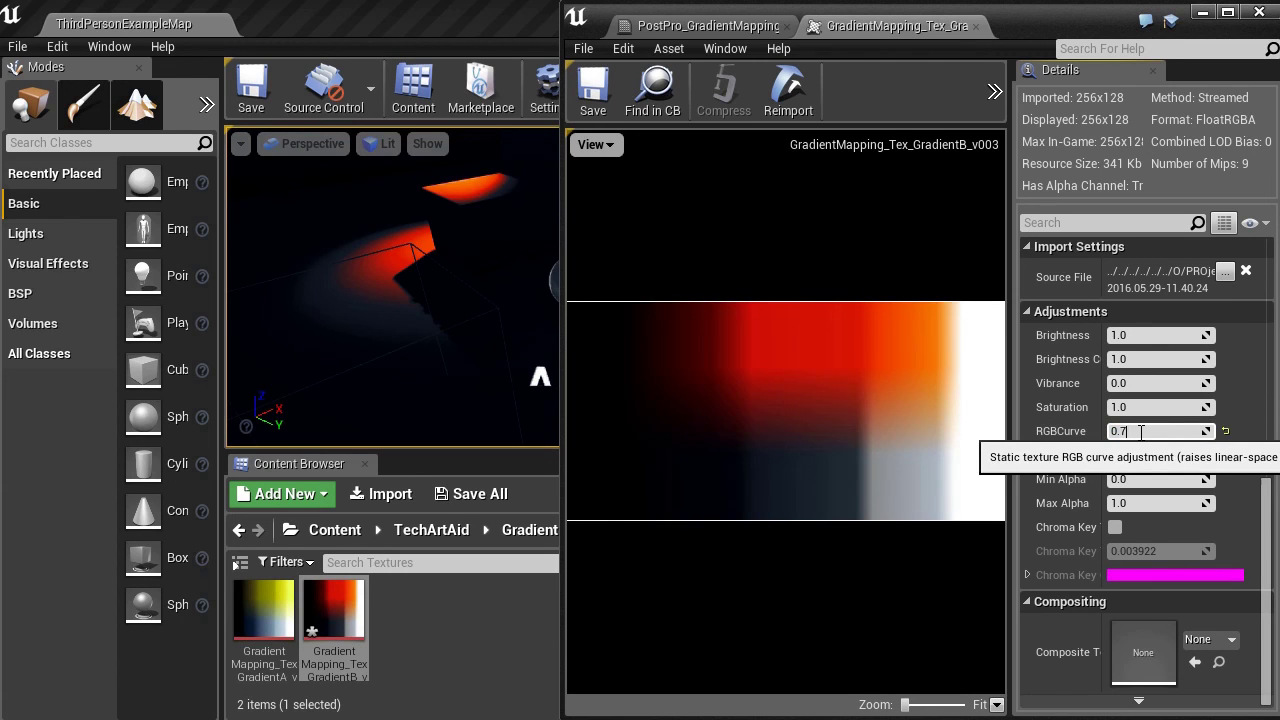
pyautogui.press('Return')
pyautogui.press('Return')
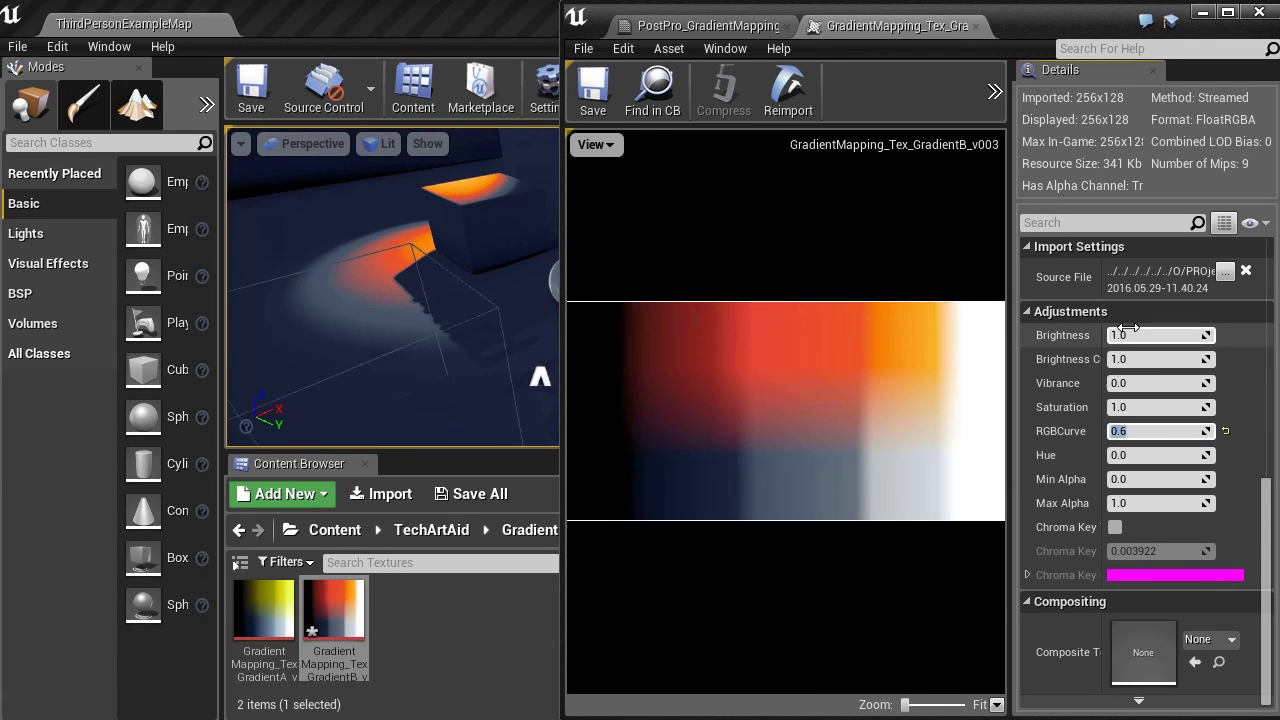
pyautogui.click(1128, 329)
pyautogui.write('1.3')
pyautogui.press('Return')
# Step: Minimize the texture editor, play the level fullscreen, and run the character past the lit cube and spheres up the stairs to check the gradient
pyautogui.click(430, 18)
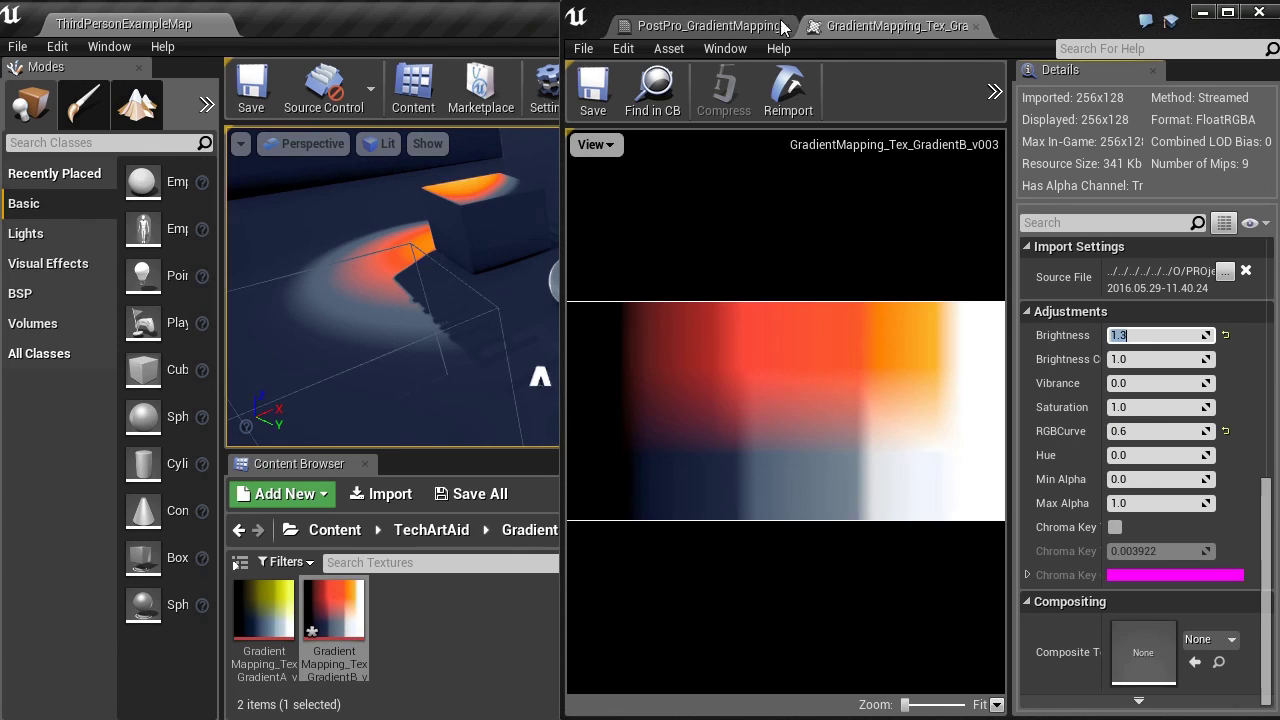
pyautogui.click(1203, 12)
pyautogui.click(856, 89)
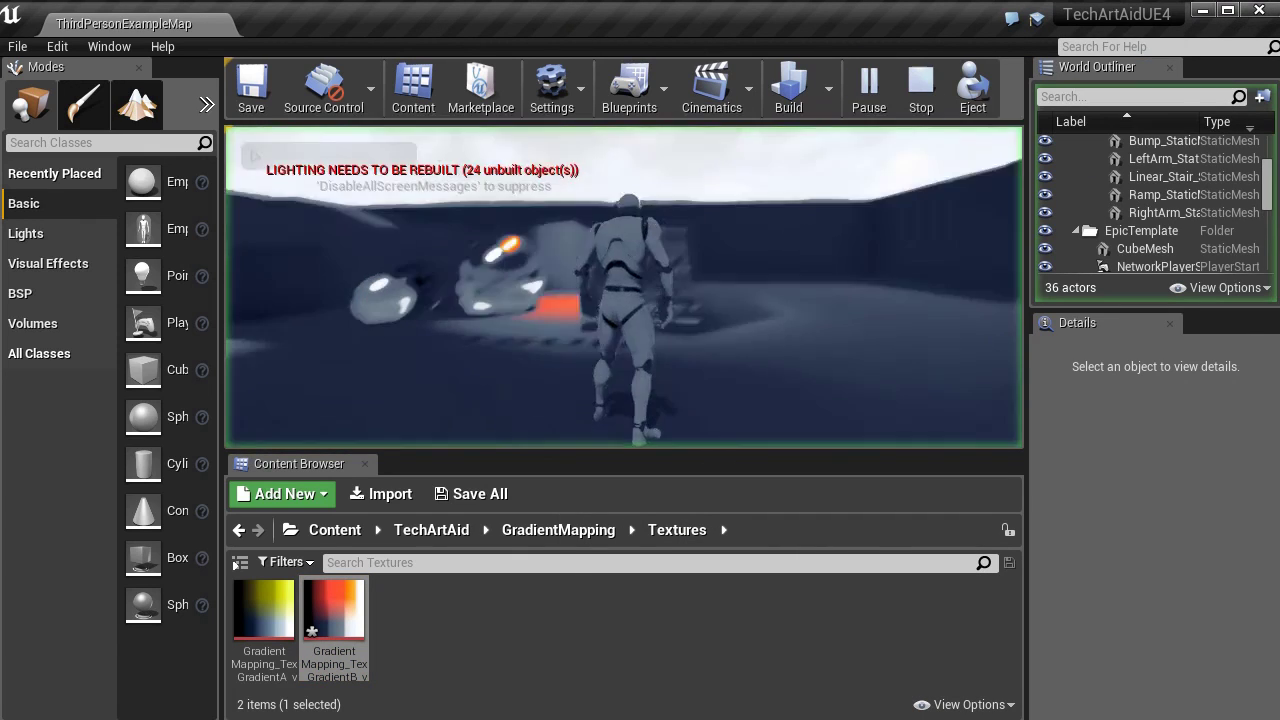
pyautogui.click(603, 386)
pyautogui.press('F11')
pyautogui.click(603, 386)
pyautogui.press('w')
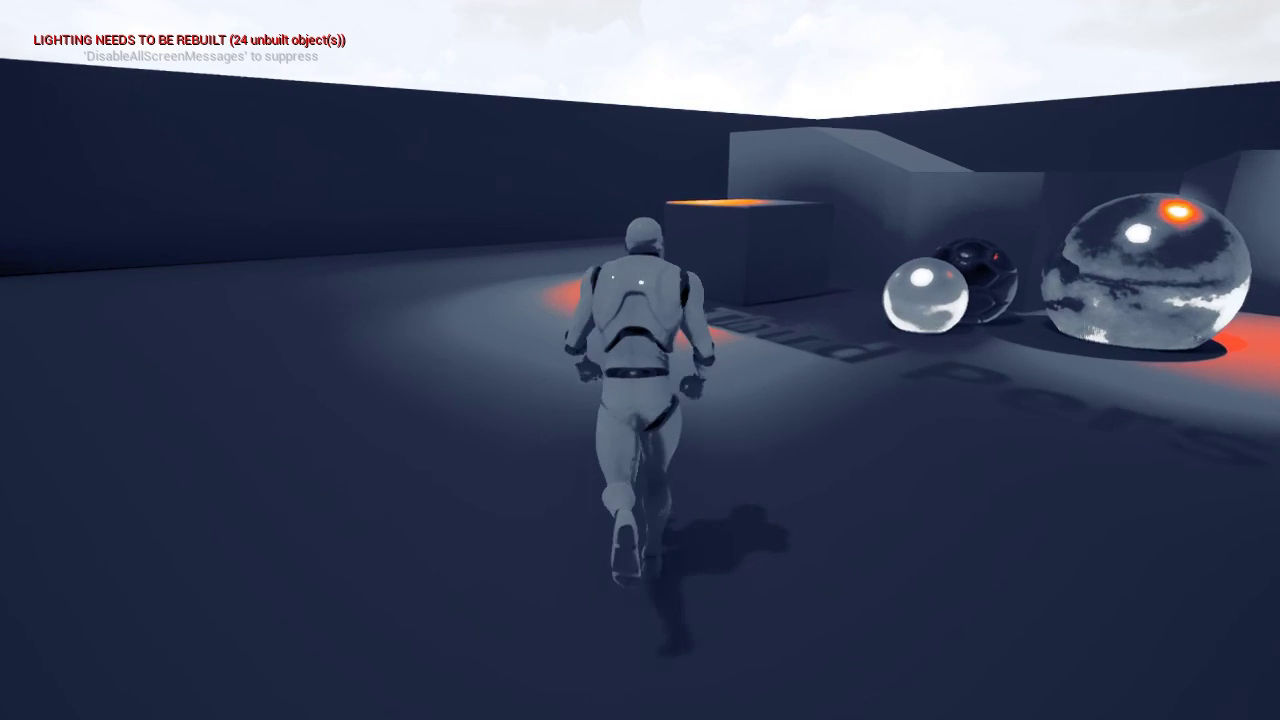
pyautogui.press('w')
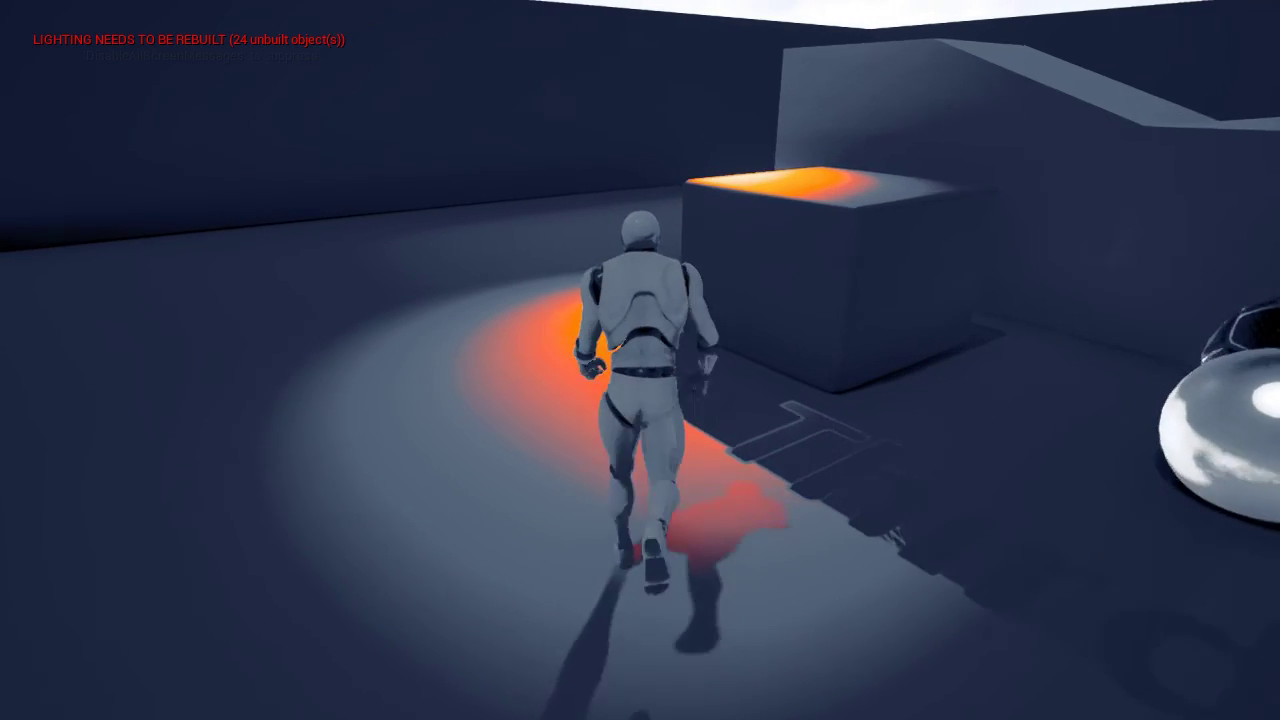
pyautogui.press('w')
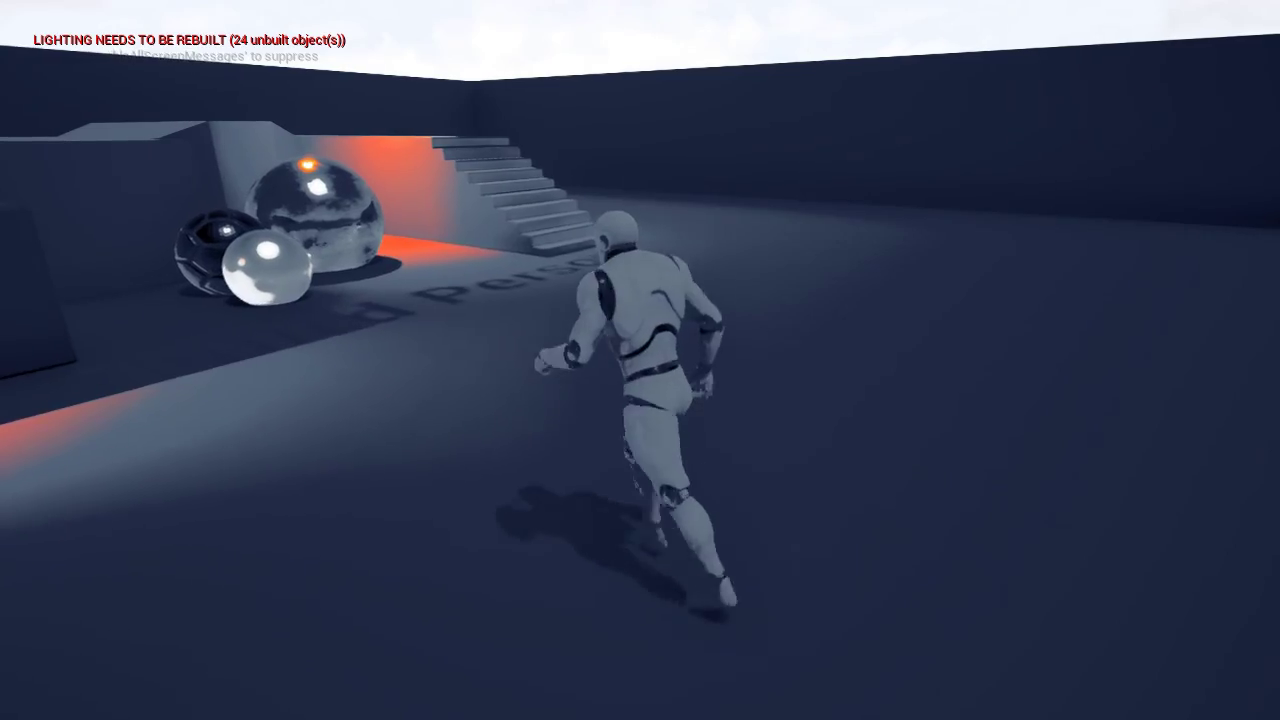
pyautogui.press('w')
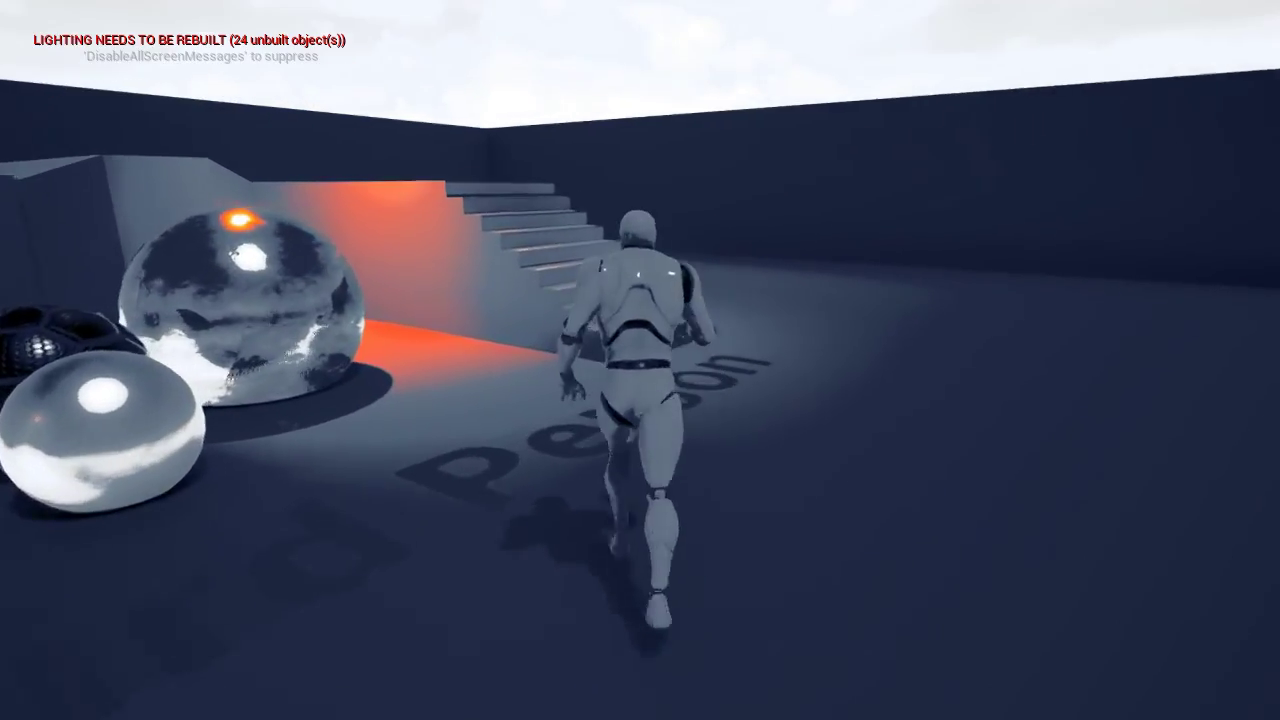
pyautogui.press('w')
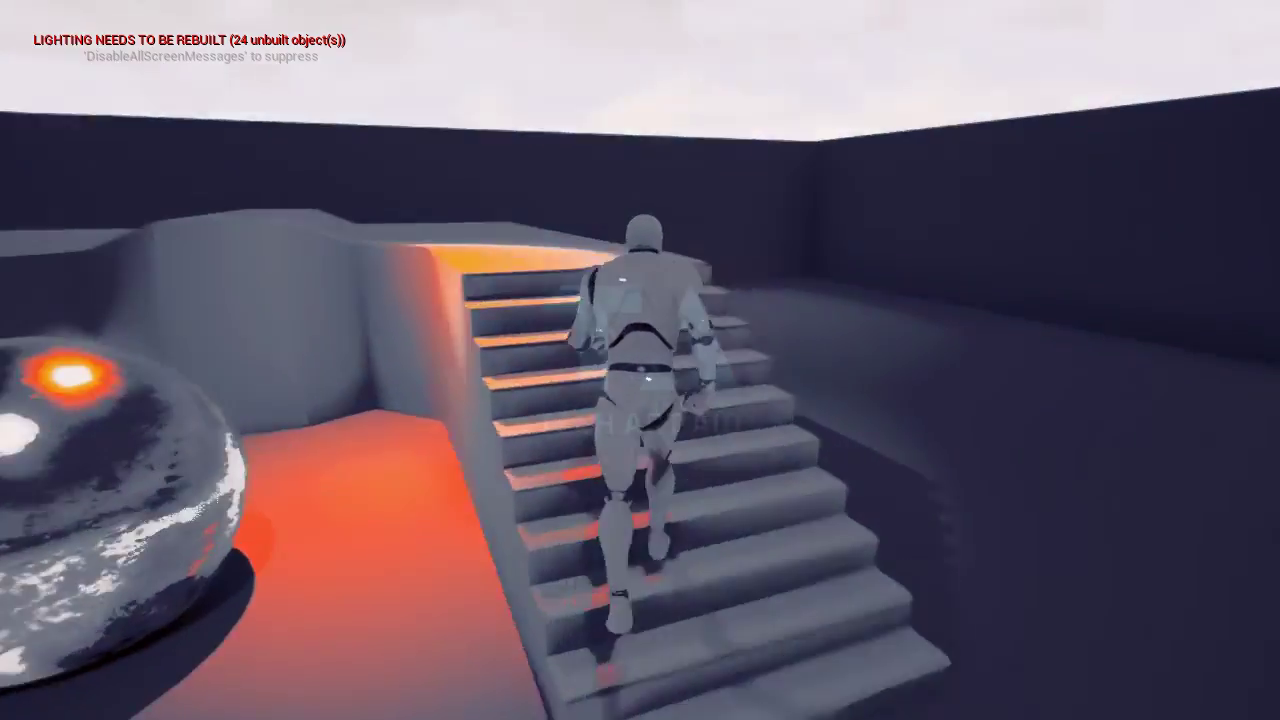